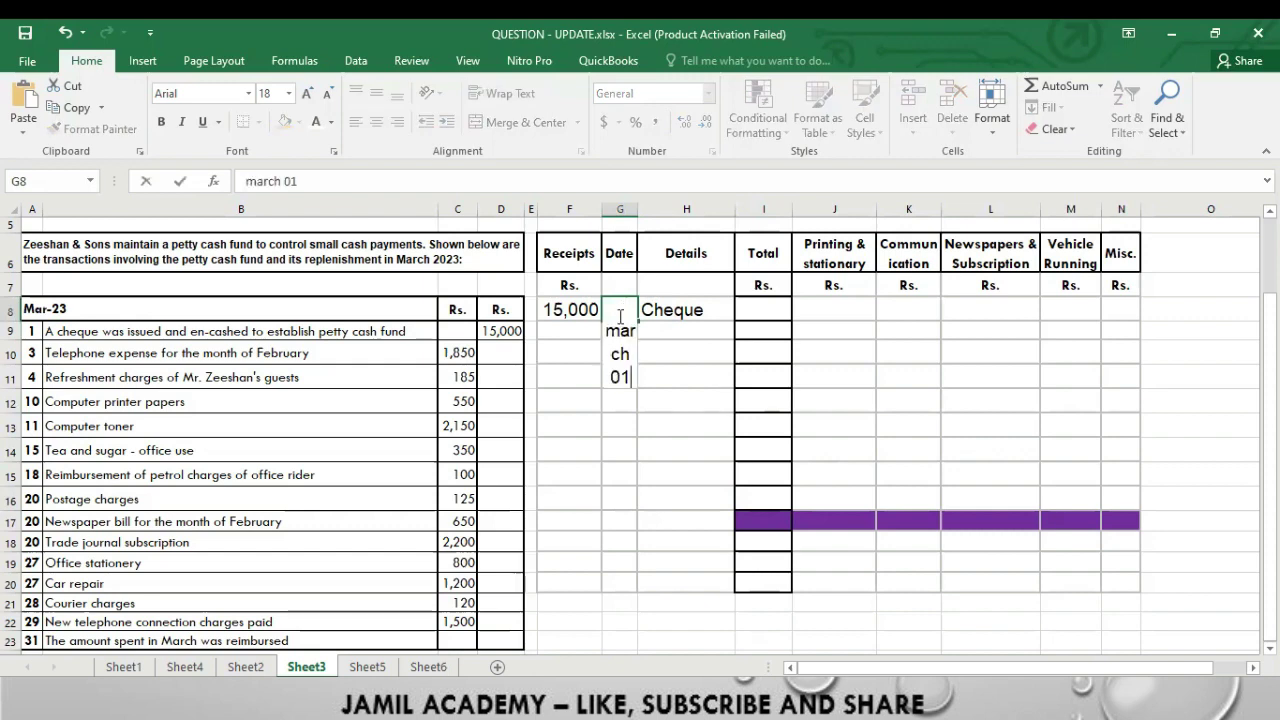
- Enter march 01 as the date of the 15,000 cheque receipt in G8
key("Return")
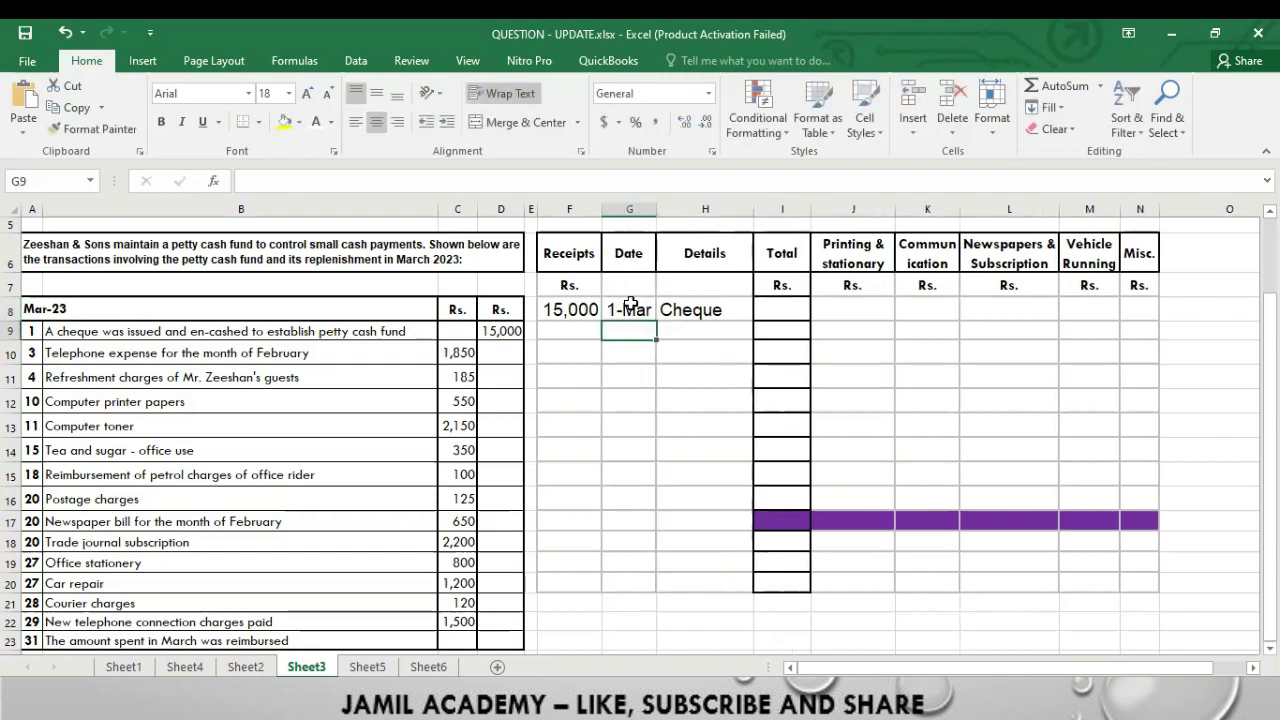
left_click(683, 312)
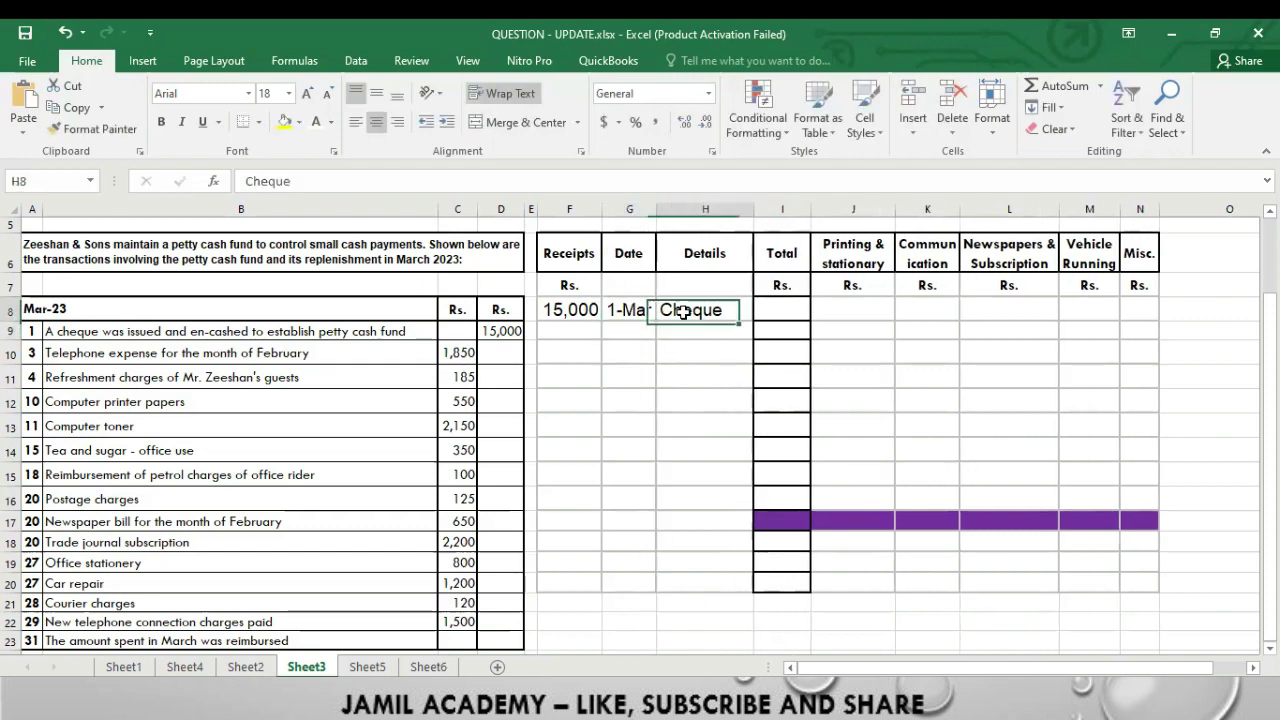
left_click(553, 310)
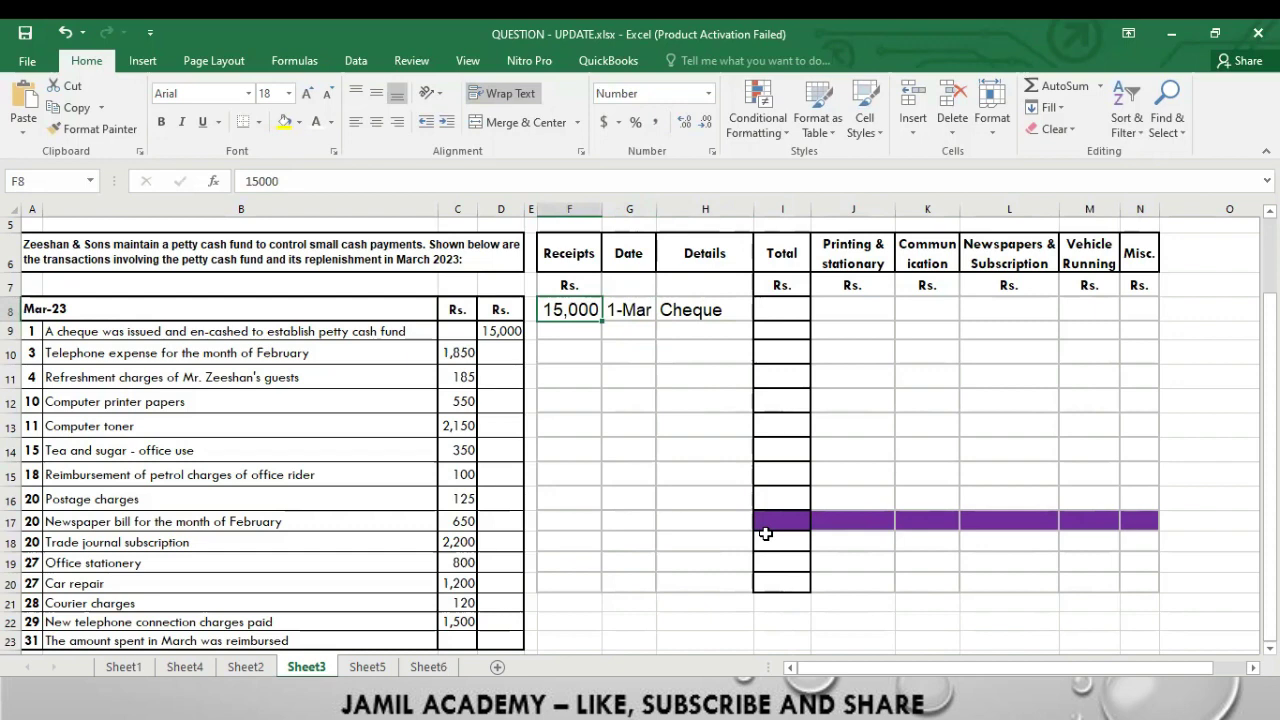
key("Right")
key("Right")
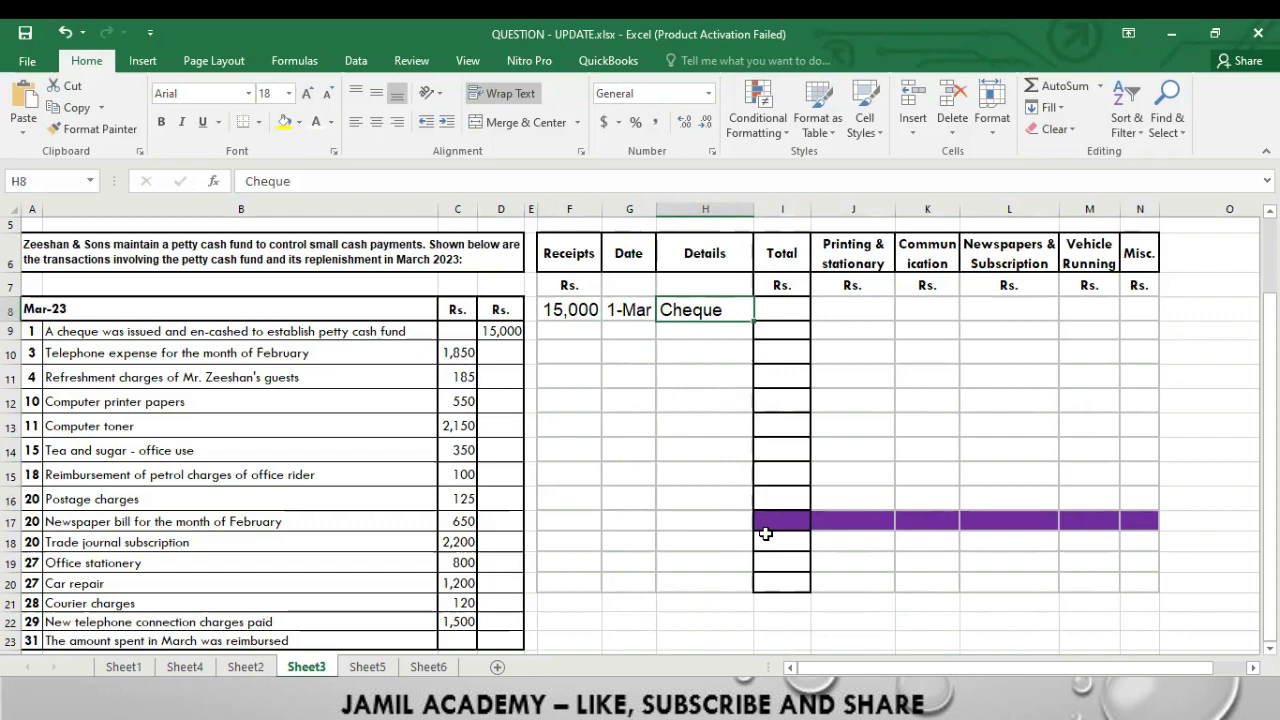
key("Left")
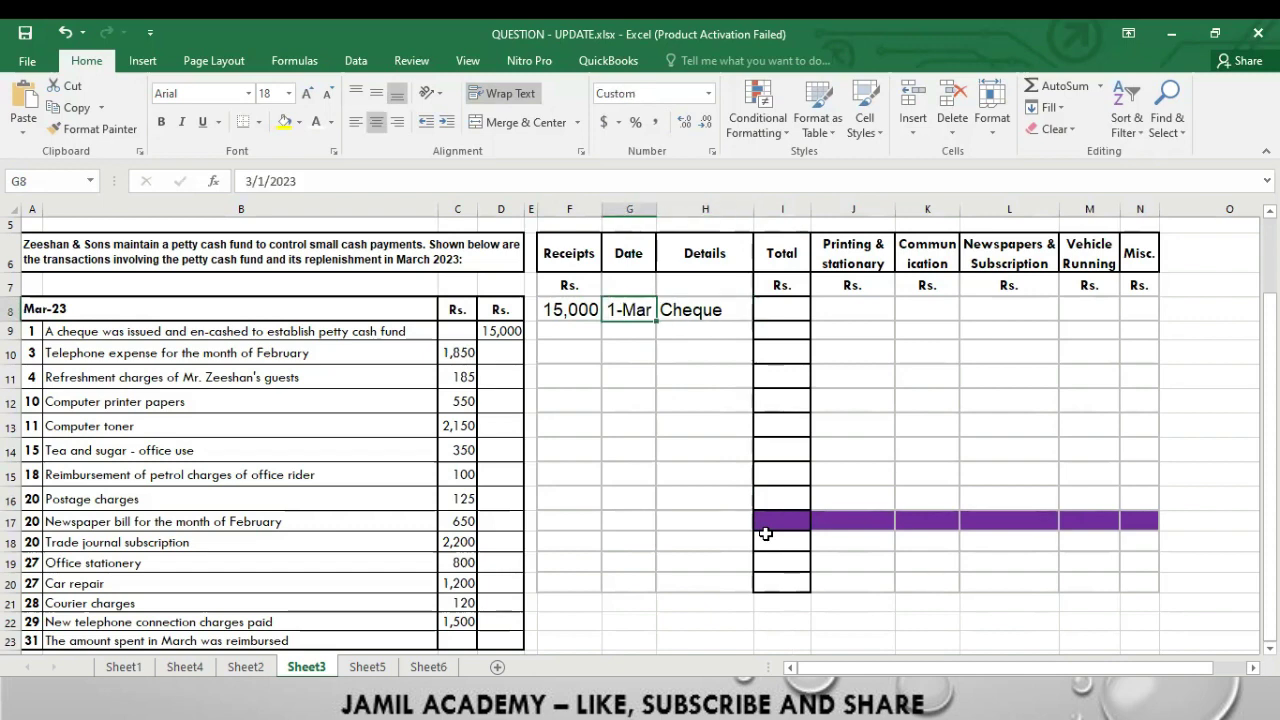
- Add an entry in row 9 dated 3 mar with the details "telephone"
key("Down")
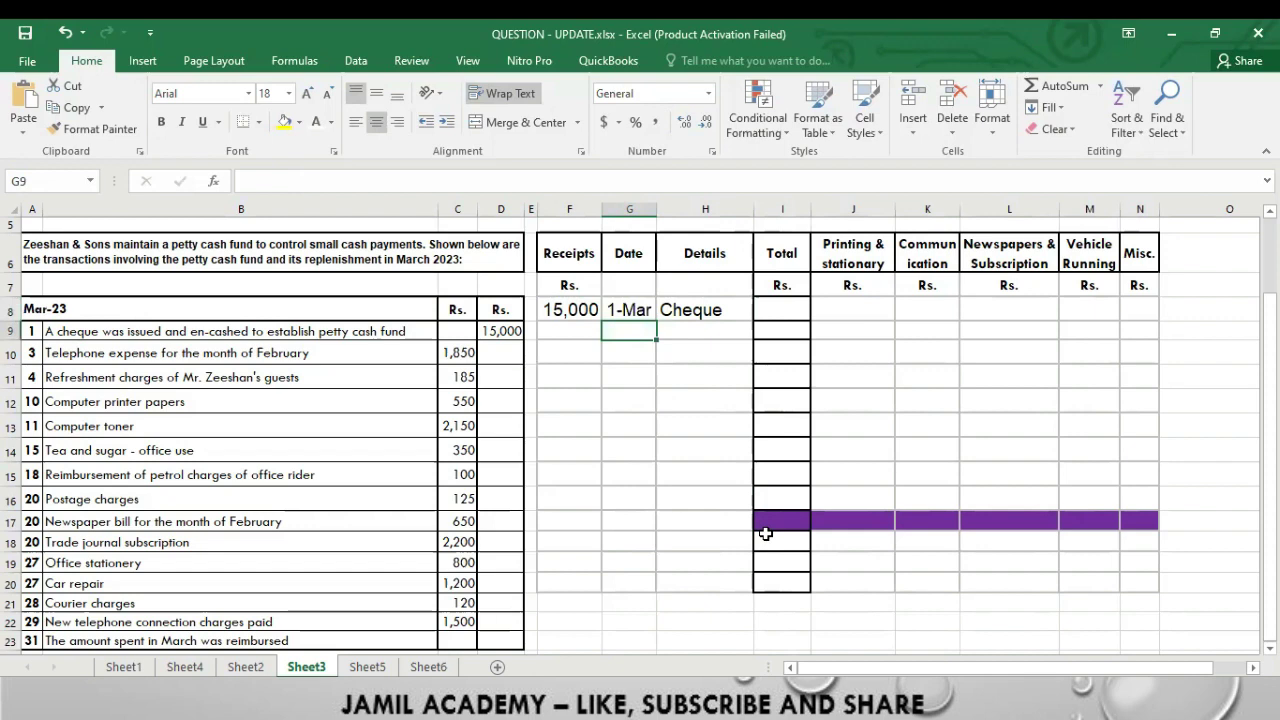
type("3 mar")
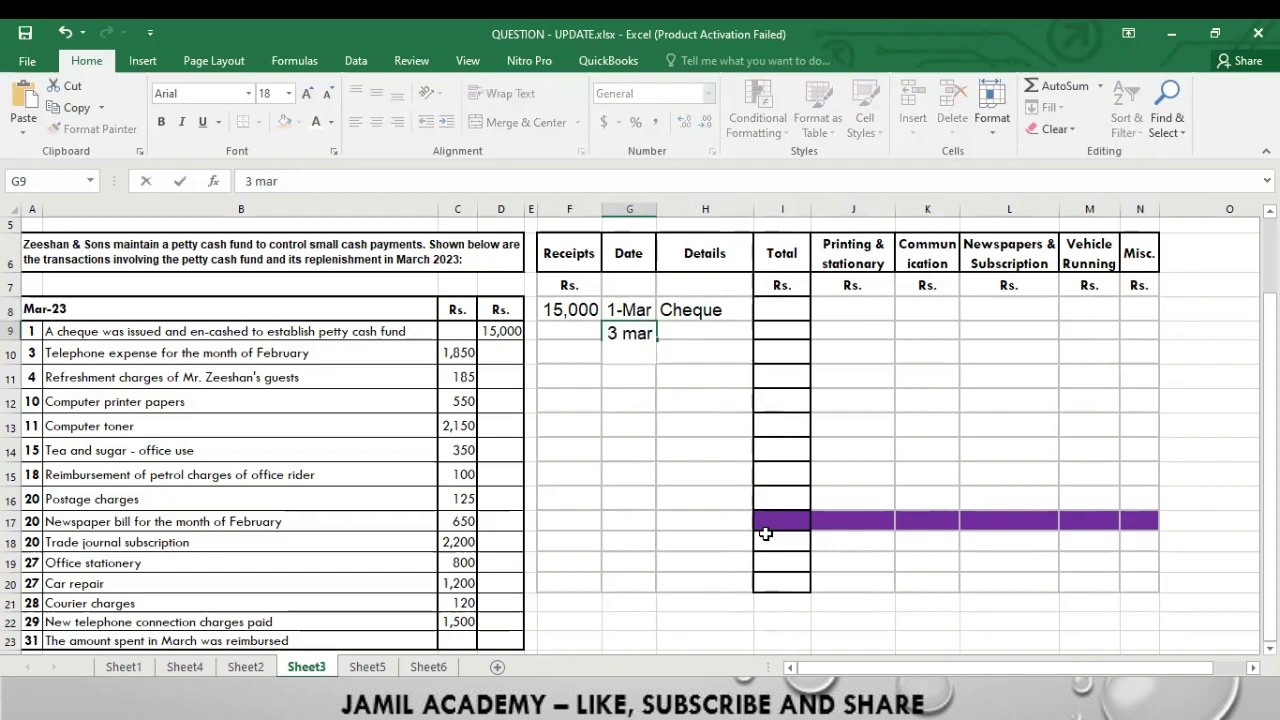
key("Return")
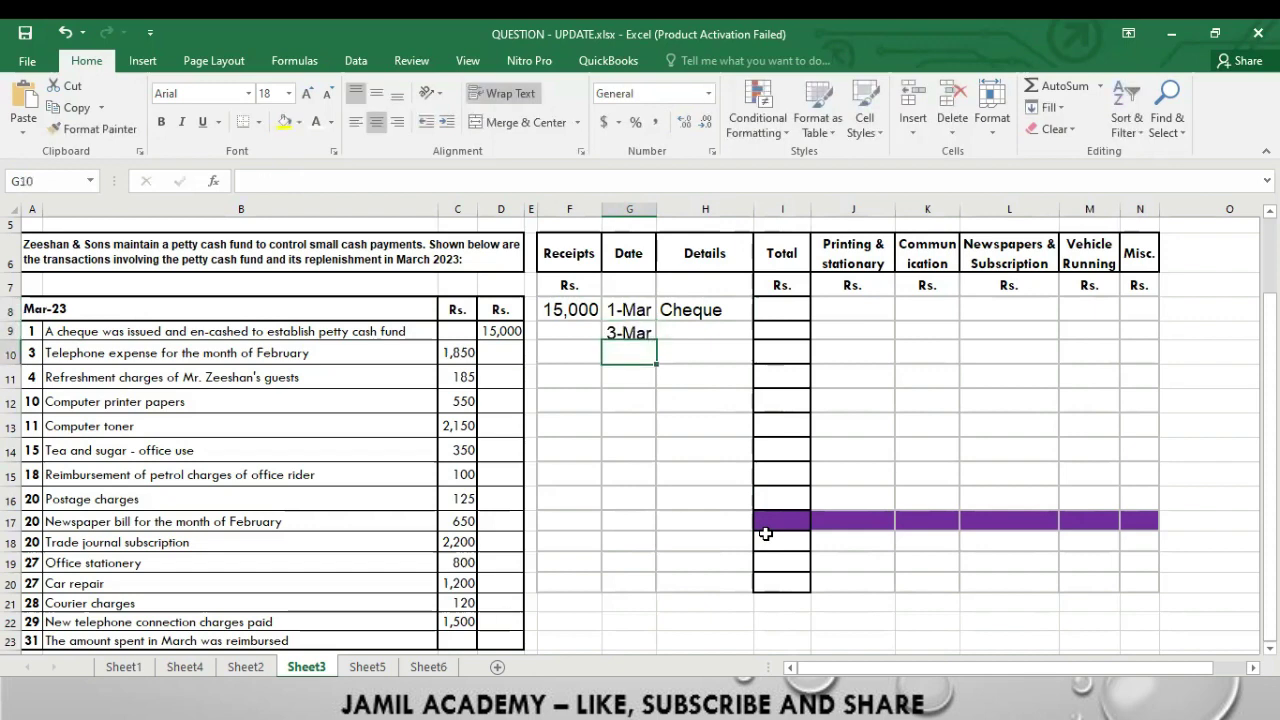
key("Up")
key("Right")
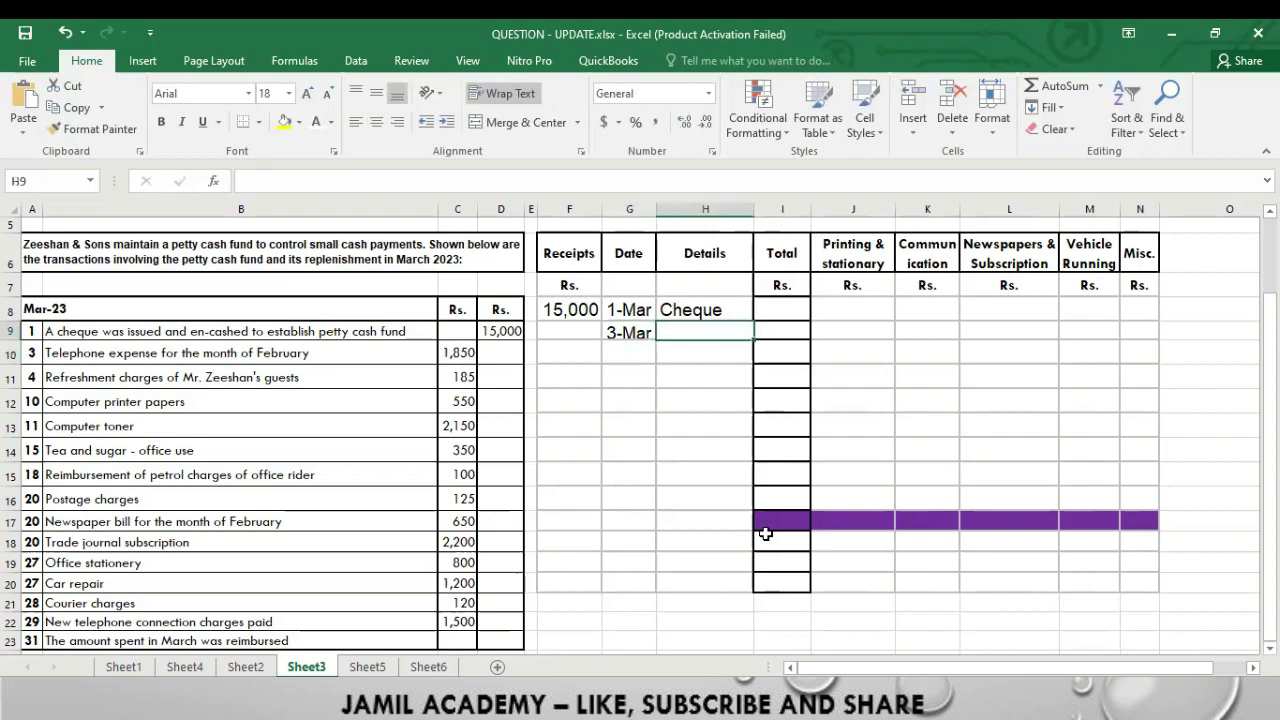
type("telephone")
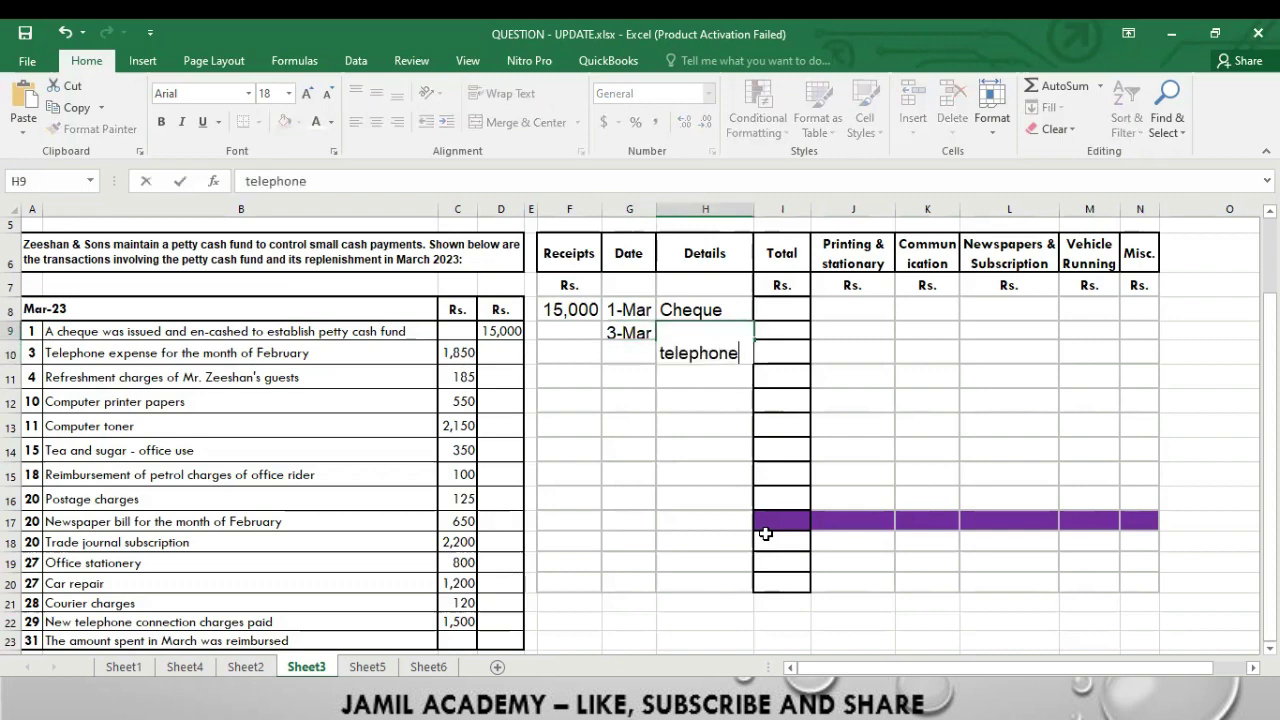
- Enter 1850 for the telephone entry in both the Total and Communication columns
key("Right")
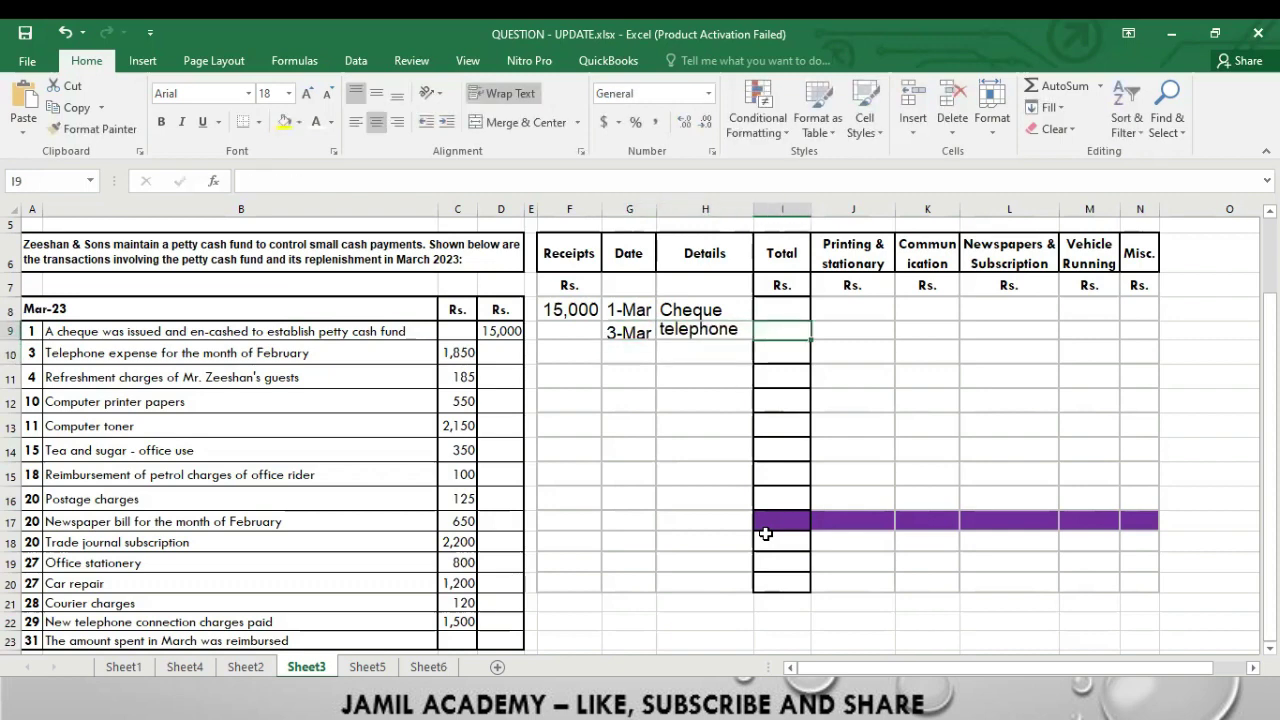
type("1850")
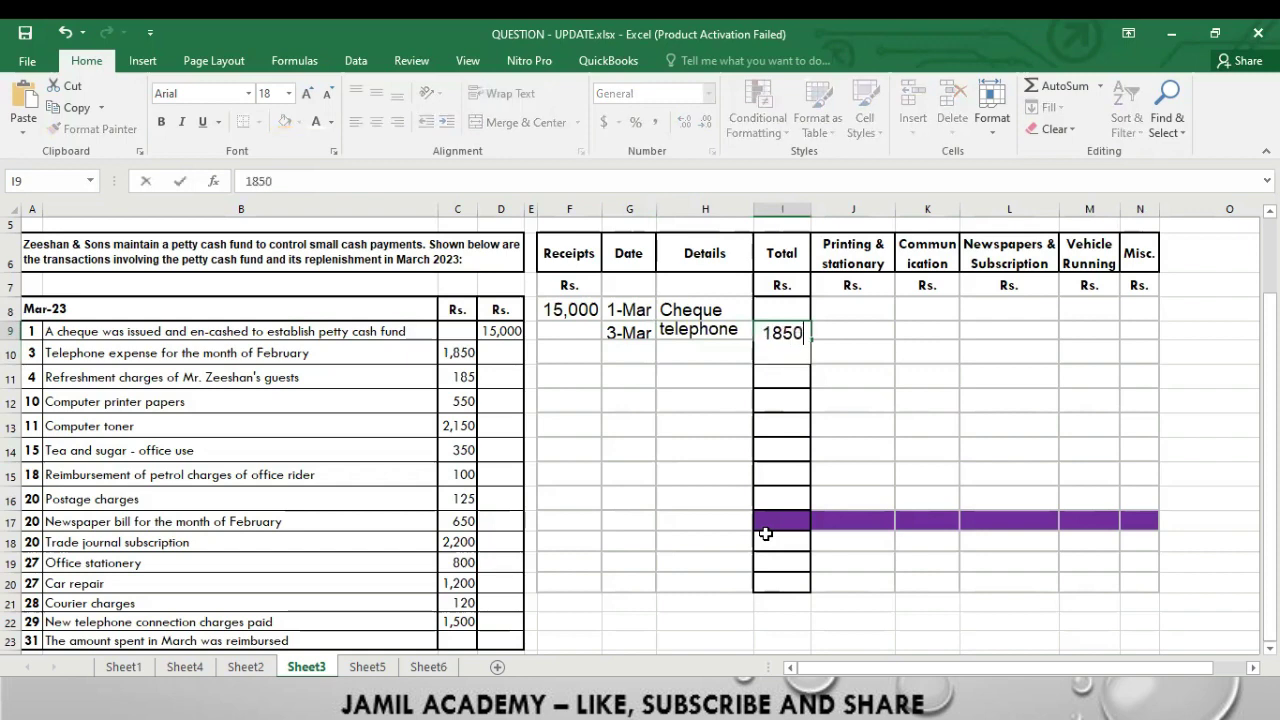
key("Right")
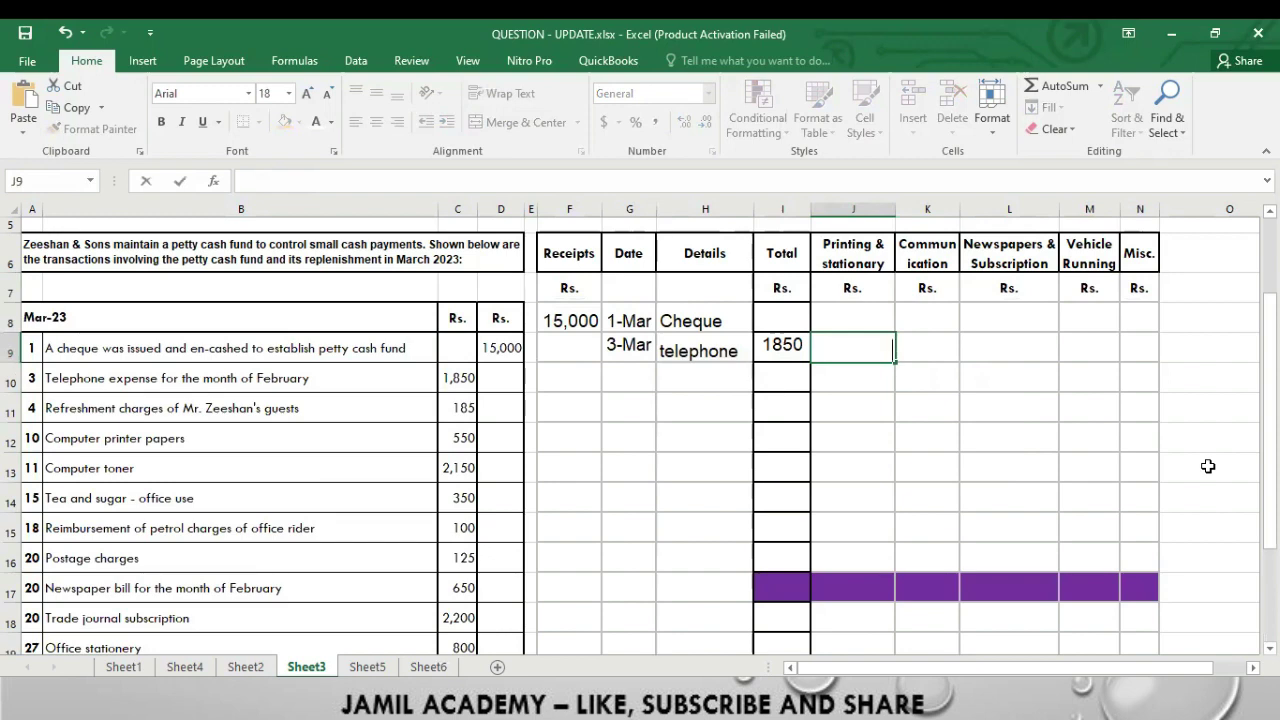
key("Right")
type("18500")
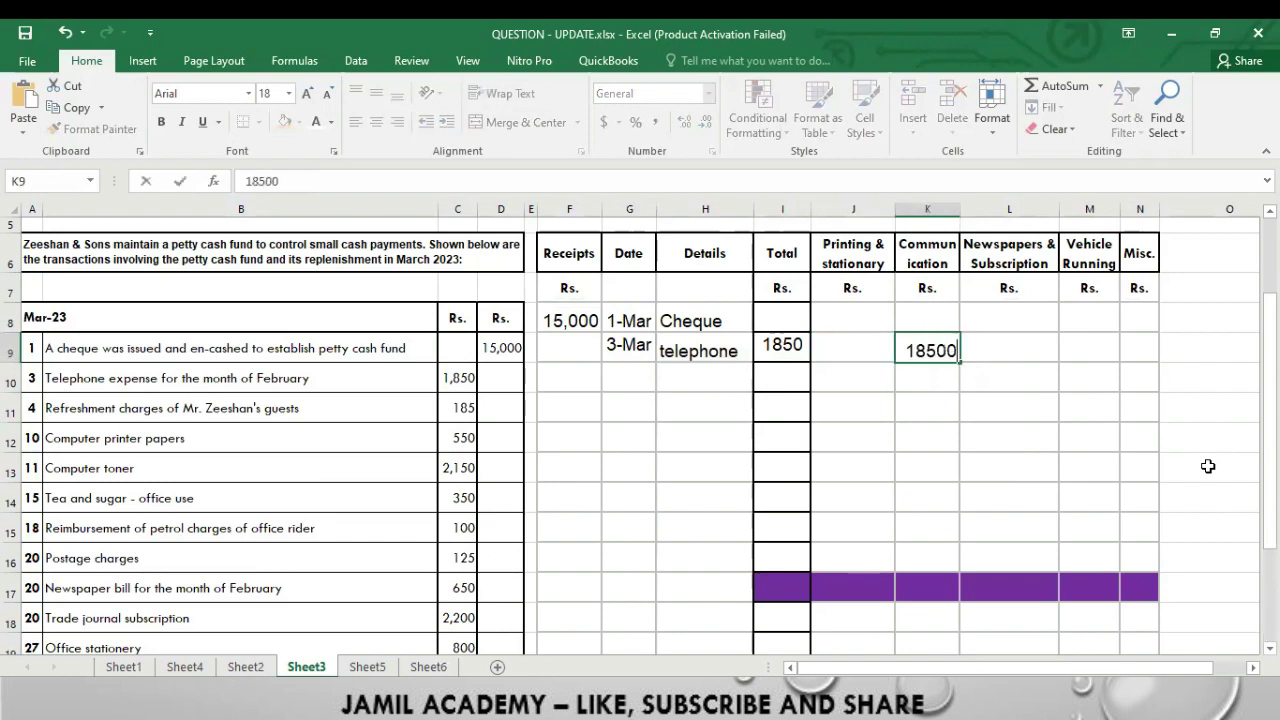
key("BackSpace")
key("Return")
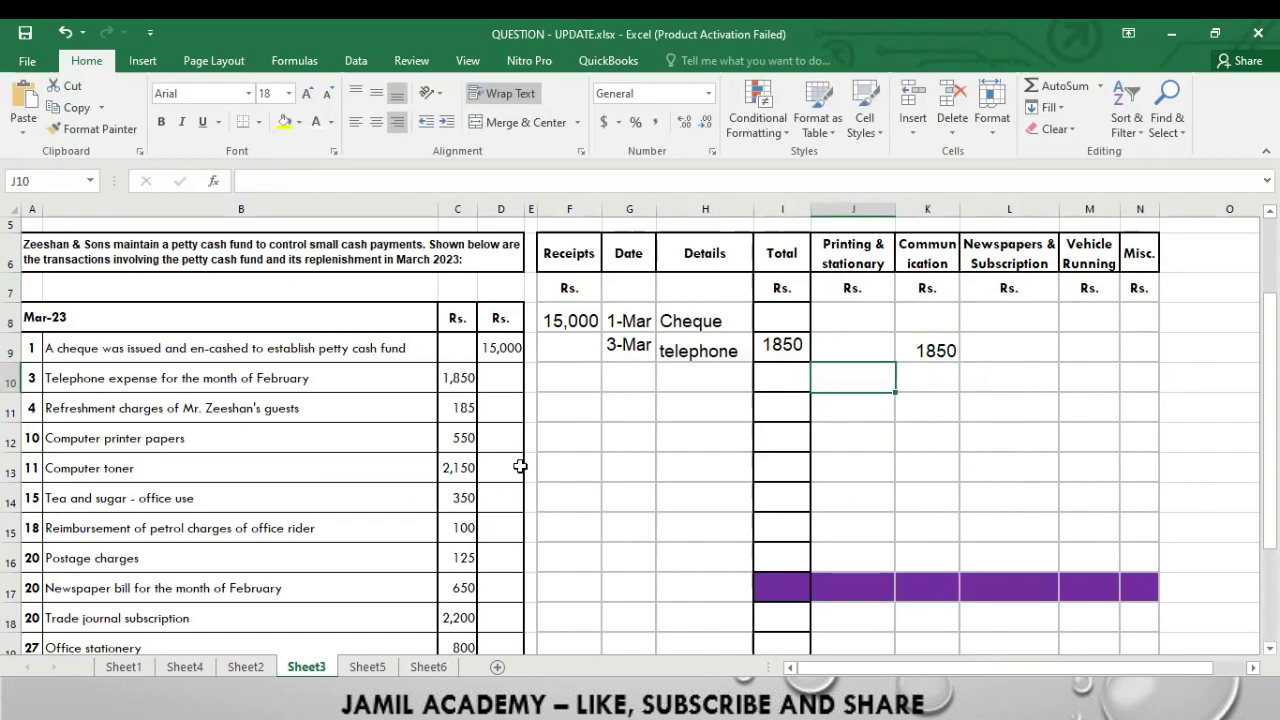
- Add an entry in row 10 dated 4 mar with the details "refreshment"
left_click(653, 378)
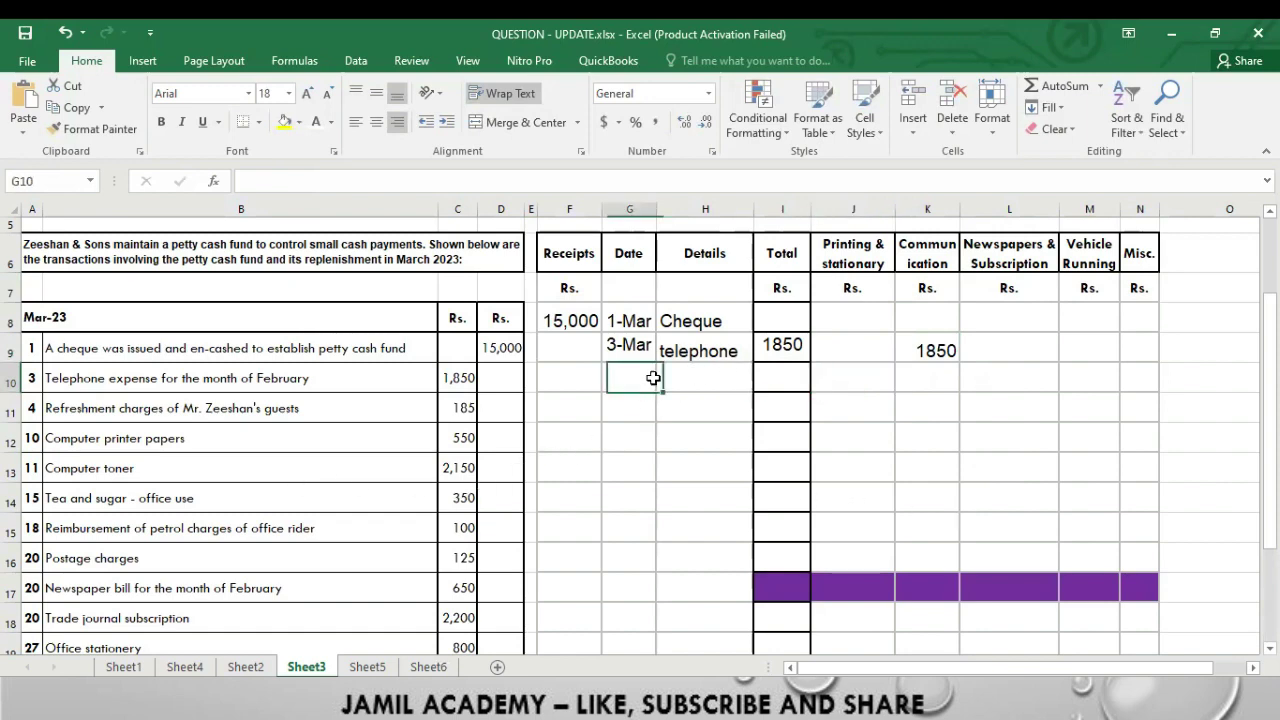
type("4 mar")
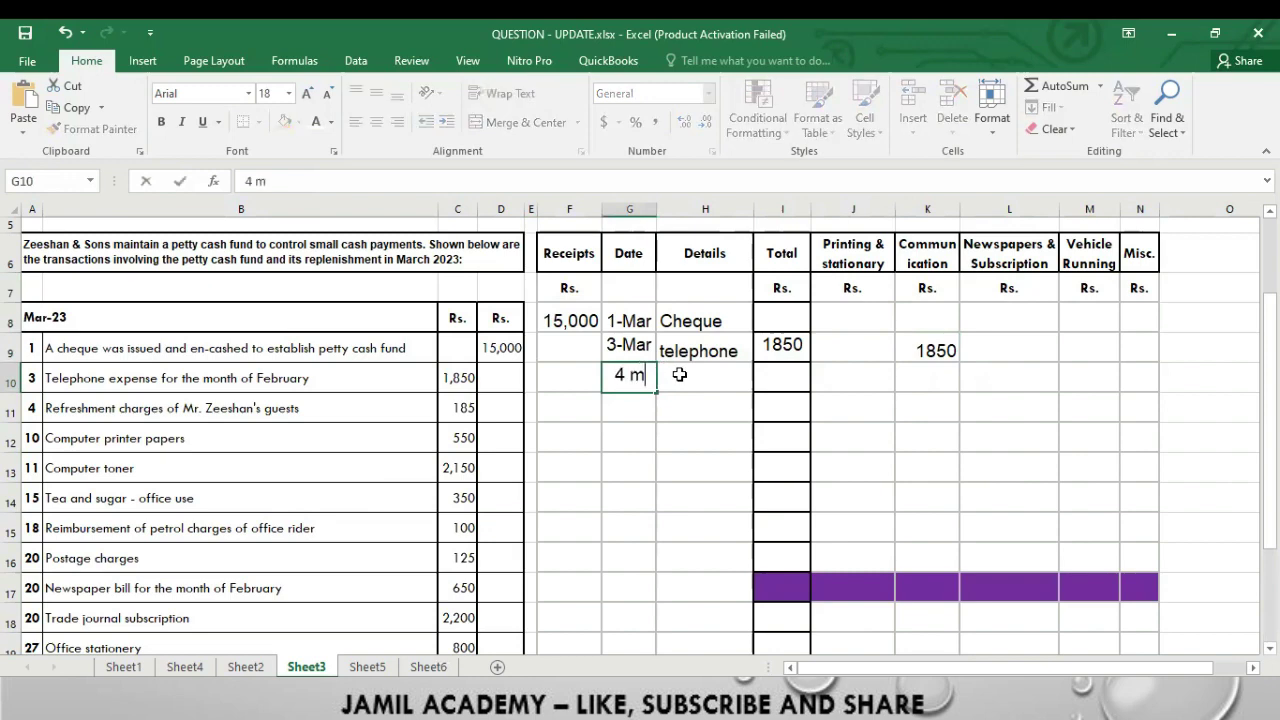
left_click(679, 374)
type("refrehs")
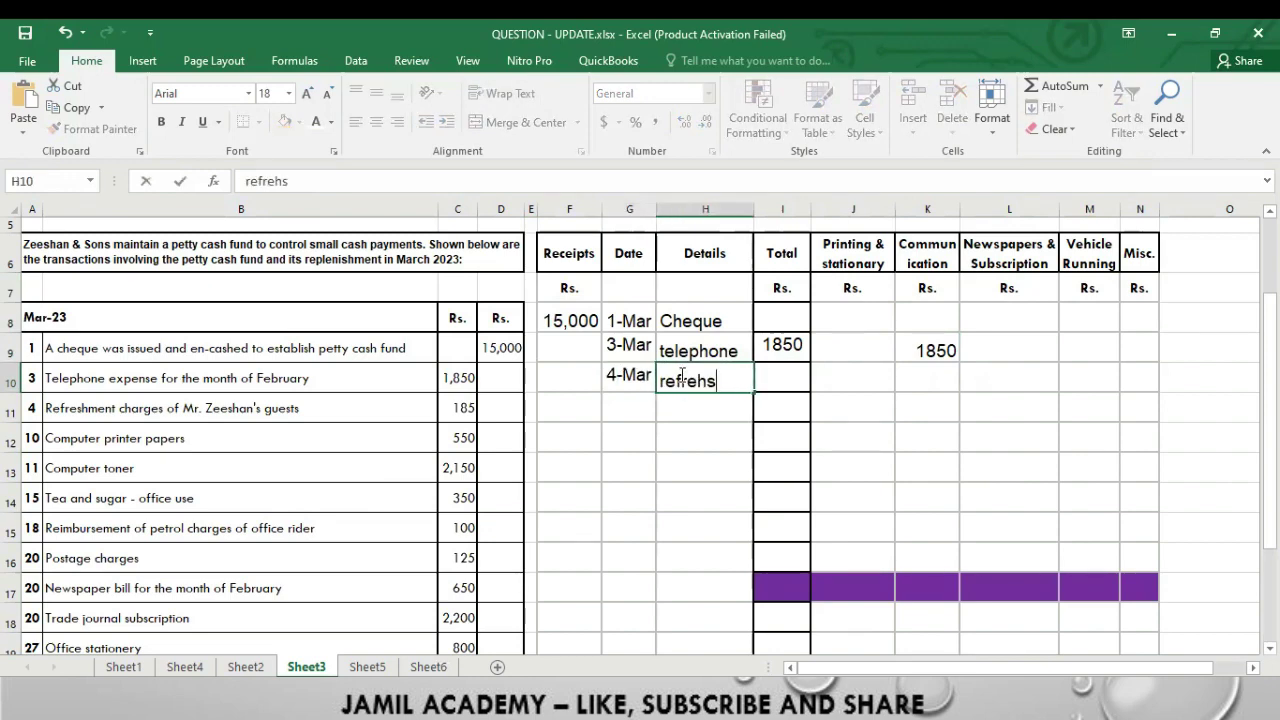
key("BackSpace")
key("BackSpace")
type("shment")
key("Tab")
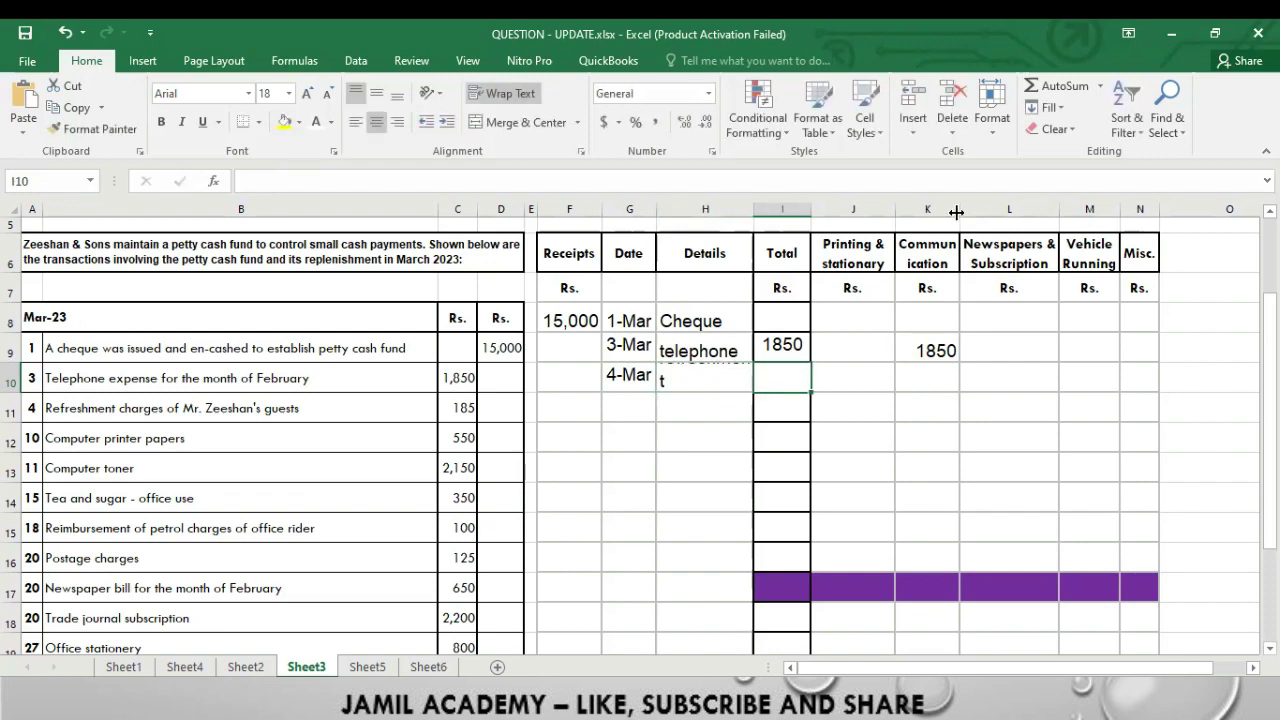
- Insert a new column before Newspapers & Subscription and head it Entertainment
left_click(982, 206)
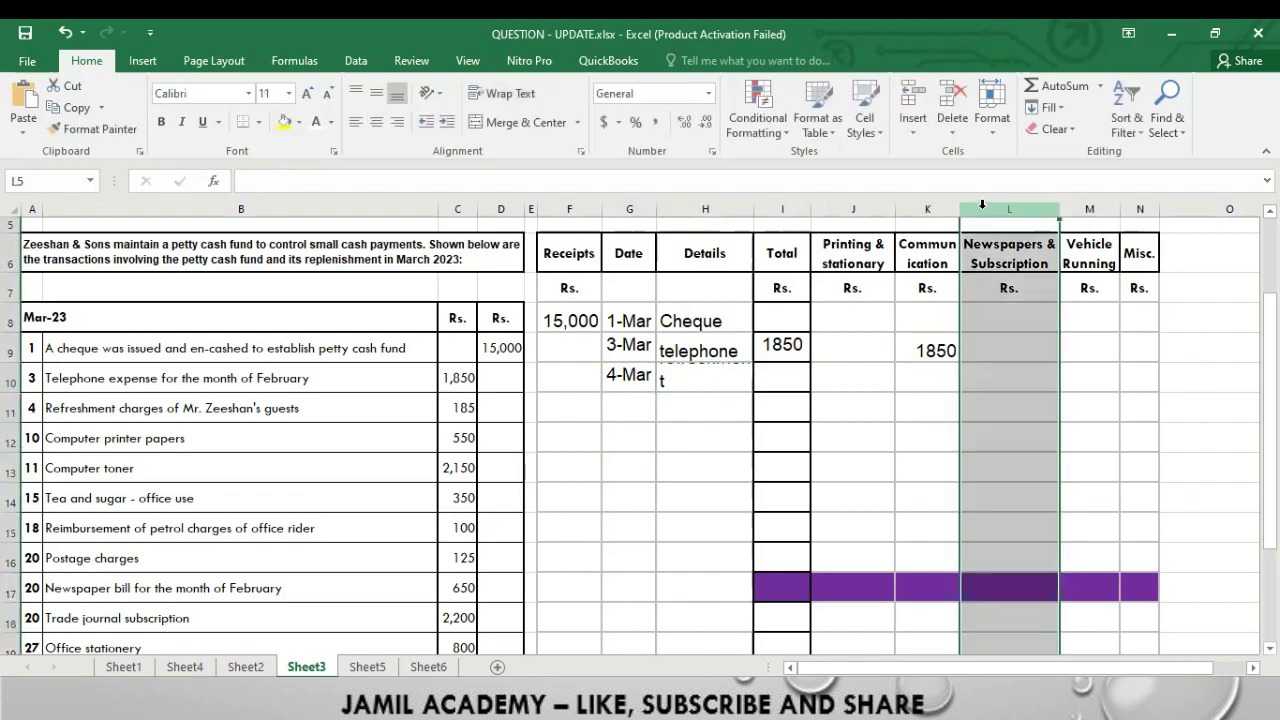
right_click(982, 206)
left_click(1026, 345)
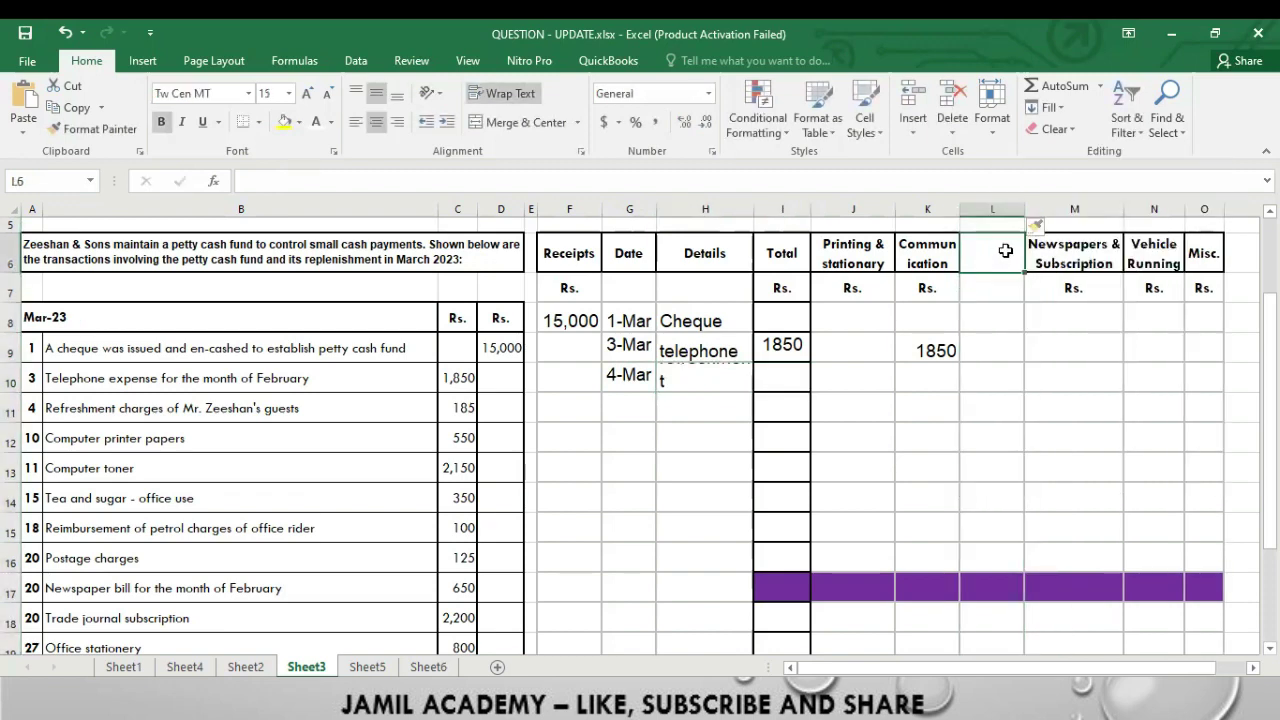
type("Enterrna")
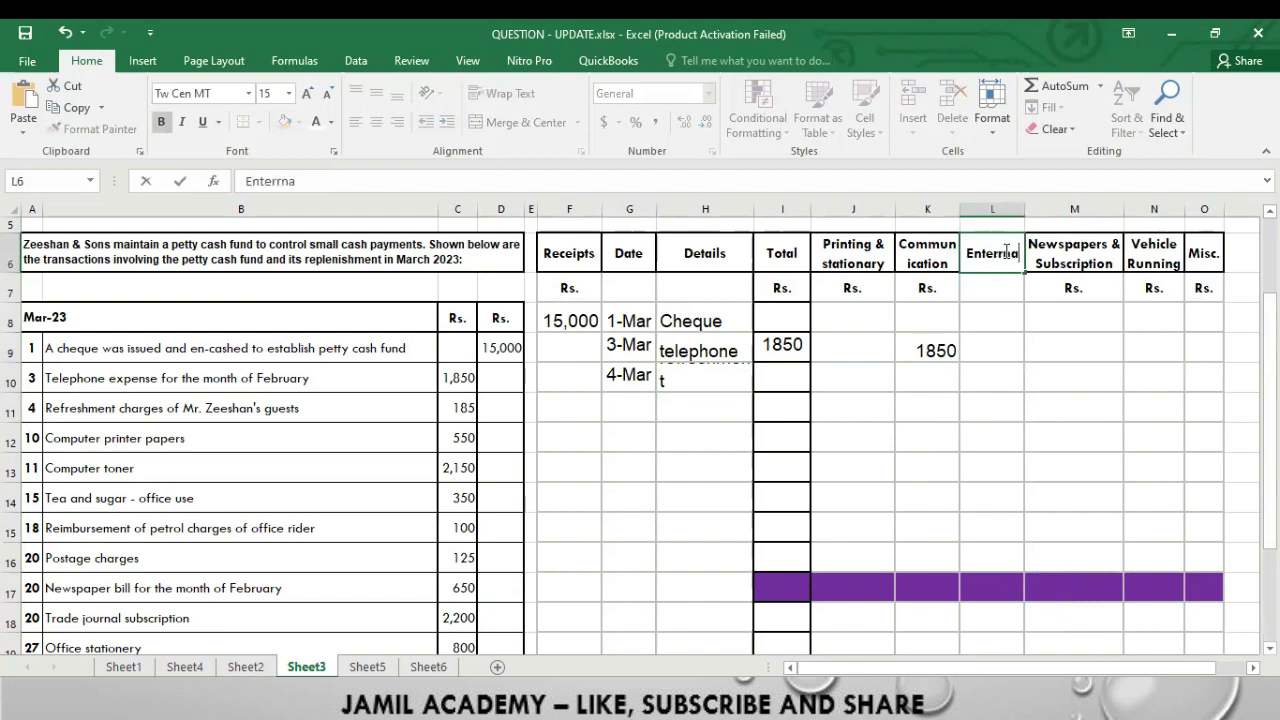
type("nment")
key("Return")
key("Return")
- Widen the Entertainment and Details columns to make more room for their text
left_click_drag(1022, 214, 1042, 214)
left_click(697, 376)
left_click_drag(757, 218, 786, 218)
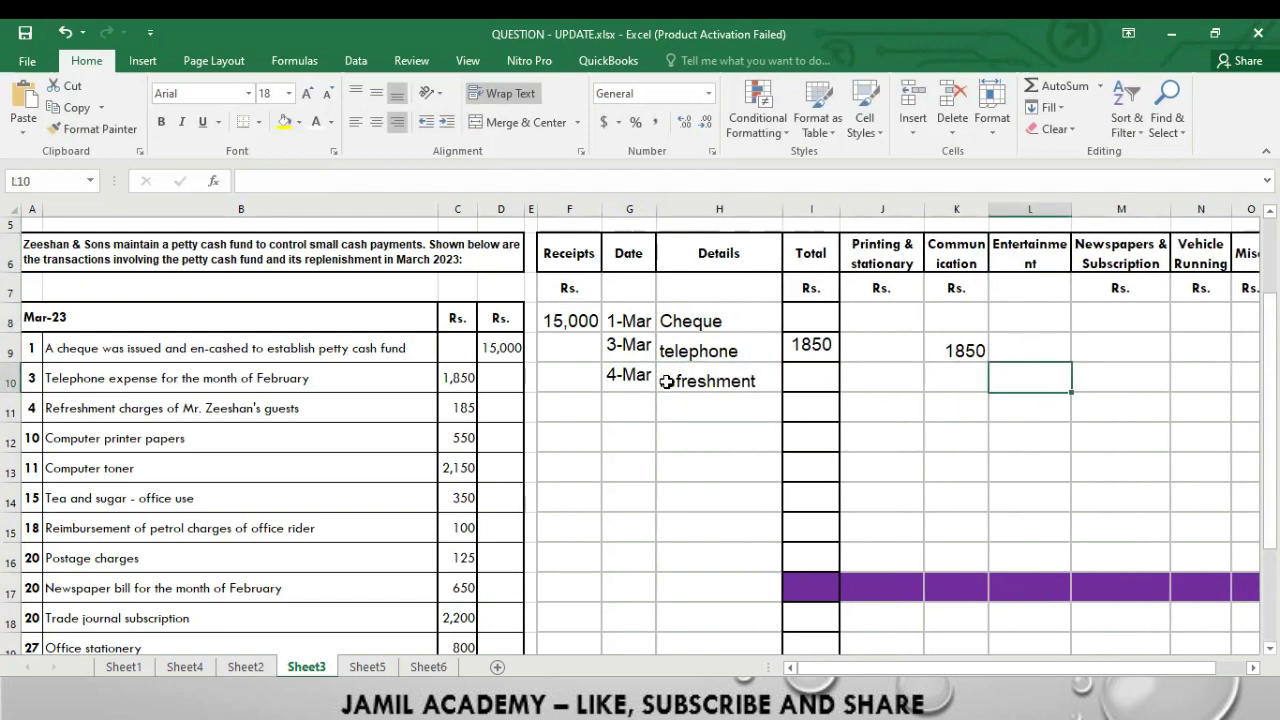
- Enter 185 for the refreshment entry in the Entertainment column
left_click(1045, 384)
type("185")
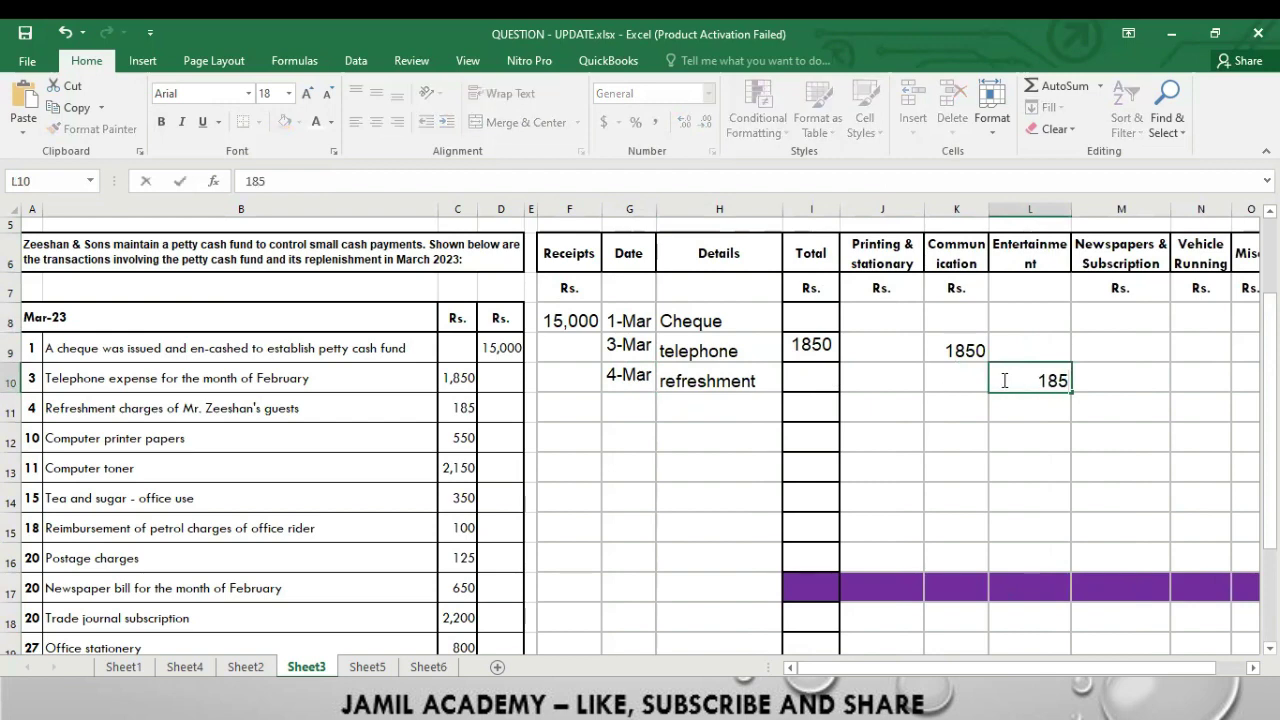
key("Return")
- Add an entry in row 11 dated 10 March with the details "computer papers", and fit the Details column width to its text
key("Left")
key("Left")
key("Left")
key("Left")
key("Left")
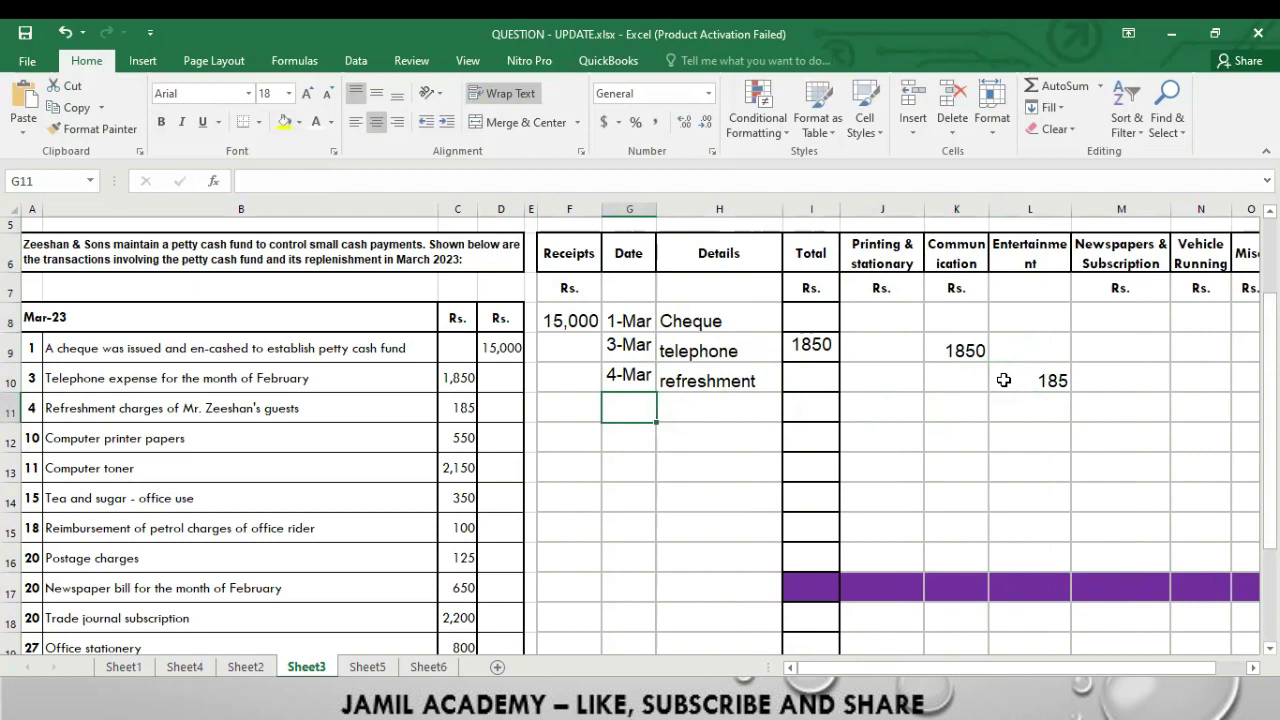
type("10 marcj")
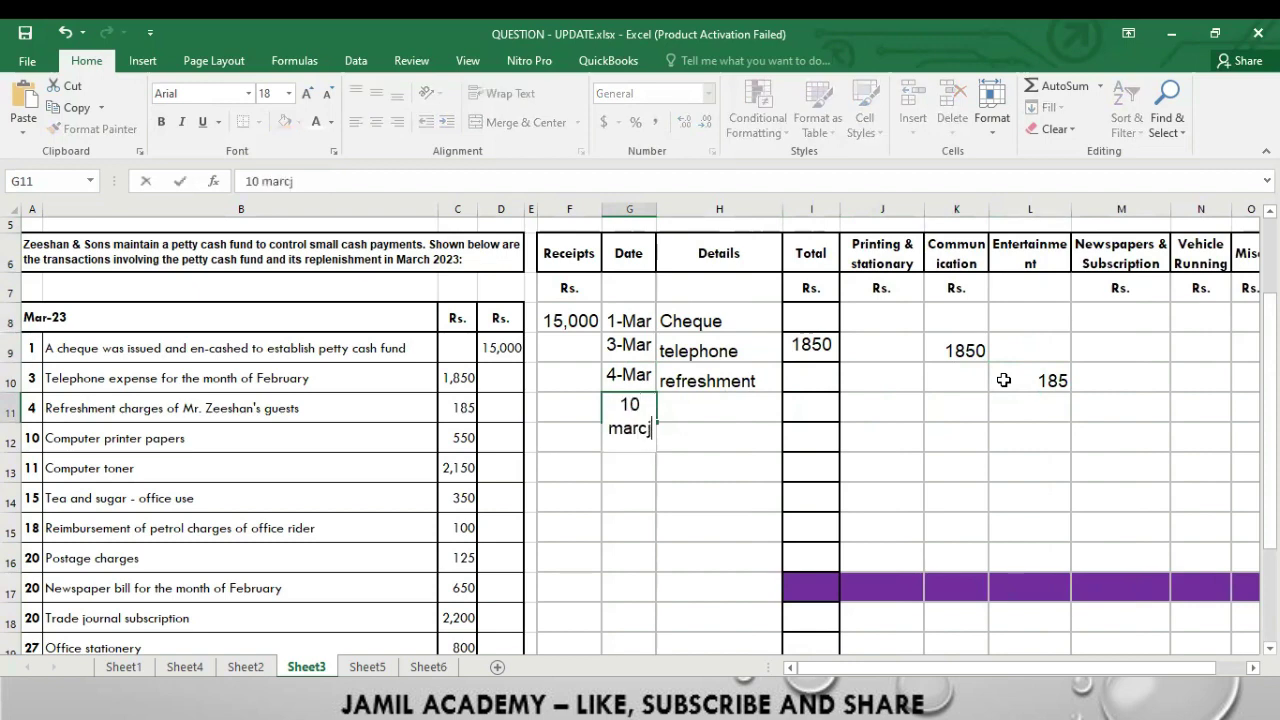
key("BackSpace")
key("Tab")
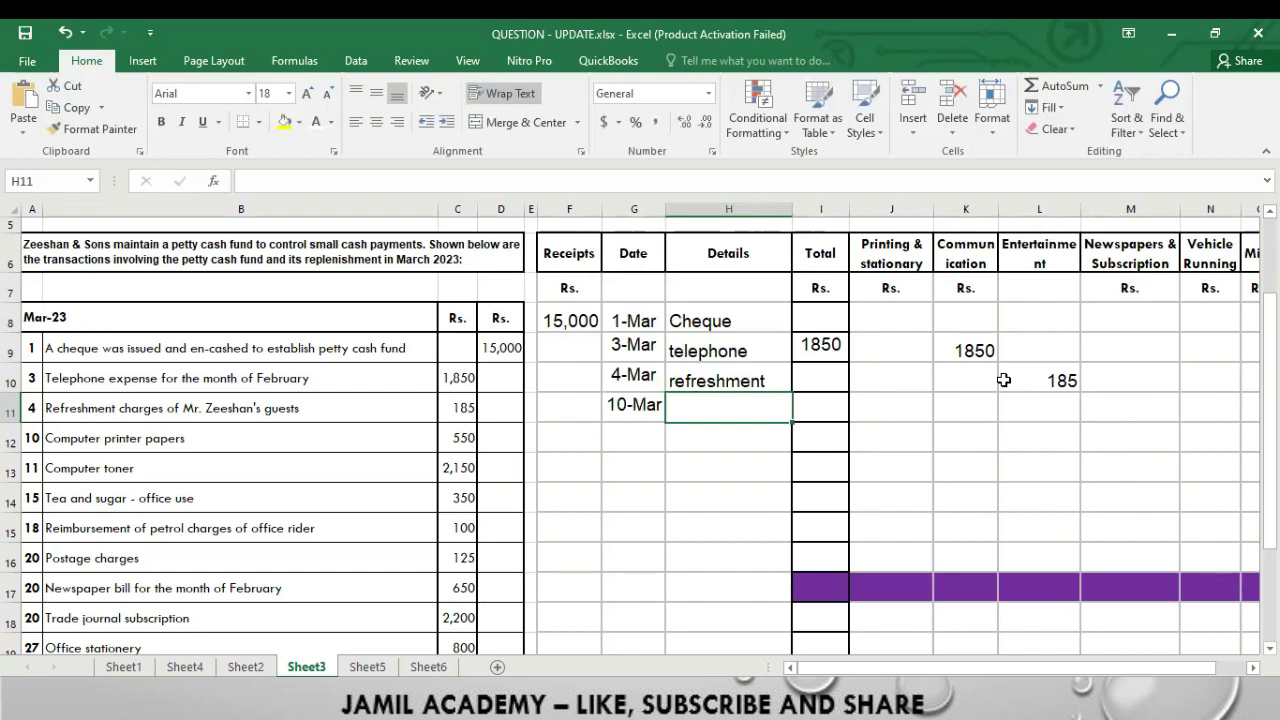
type("c")
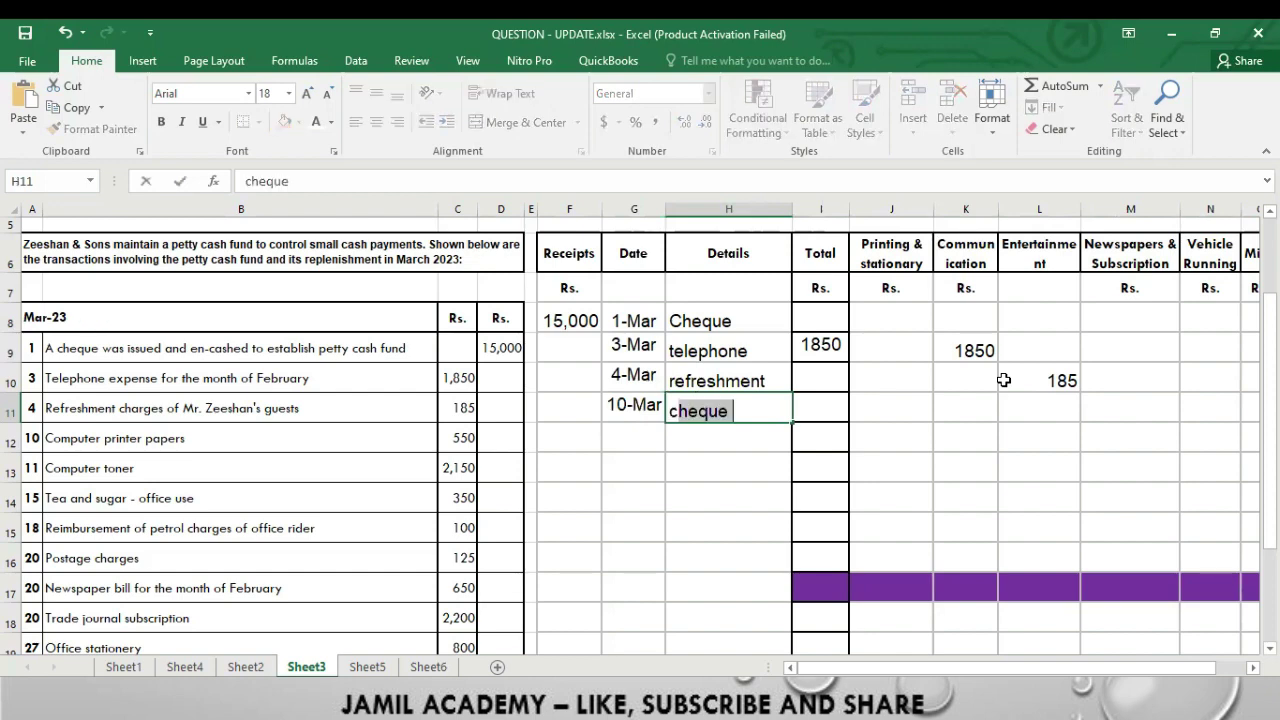
type("ompu")
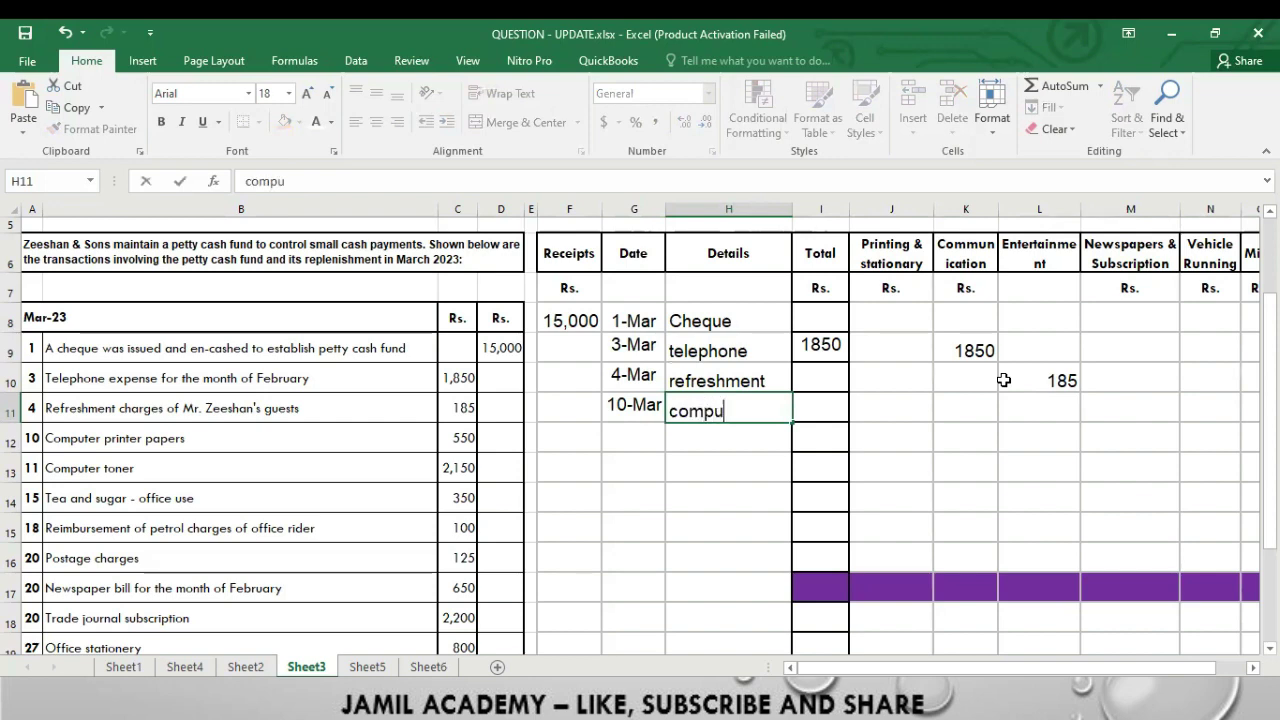
type("ter papers")
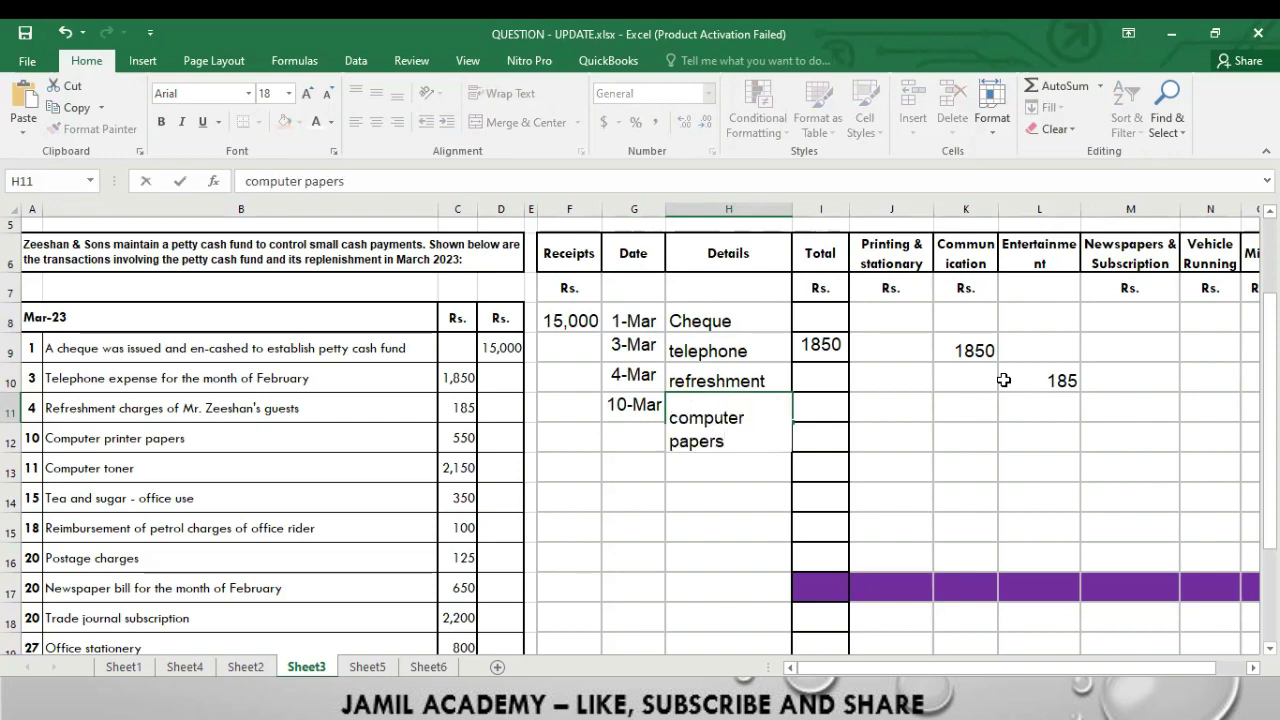
key("Tab")
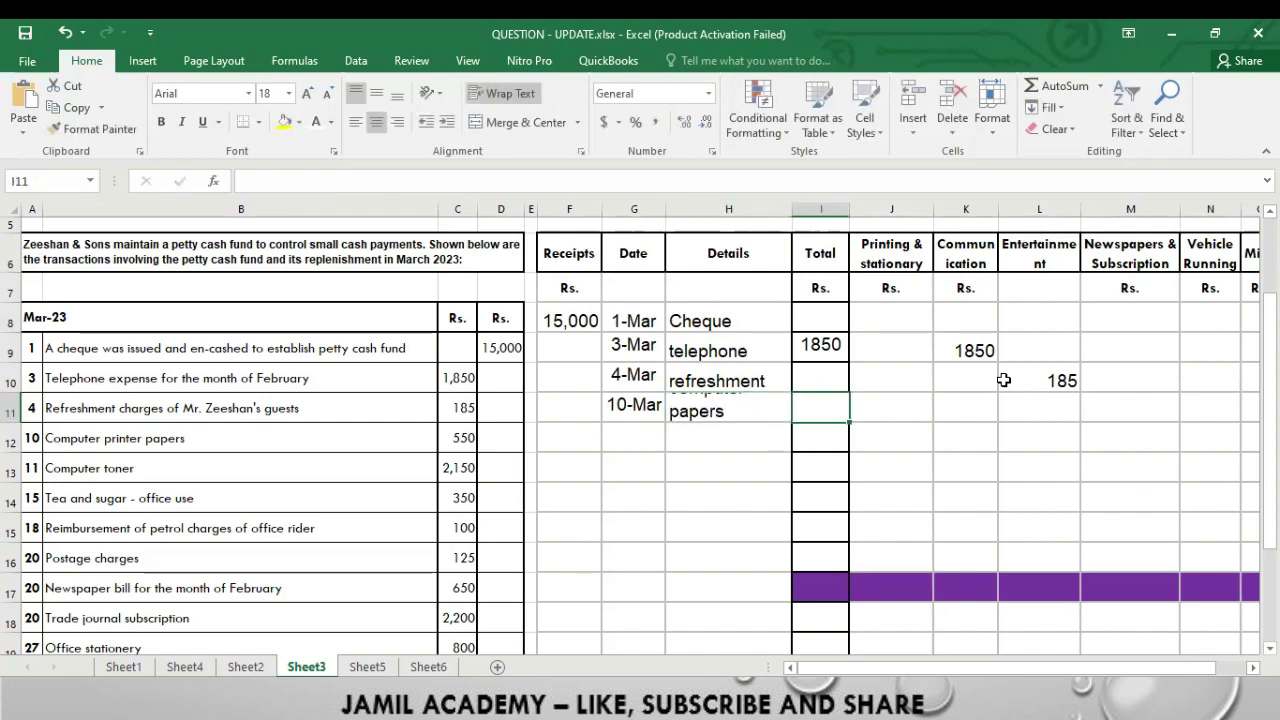
double_click(792, 208)
- Enter 185 in the Total column for the 4 March refreshment entry
left_click(902, 397)
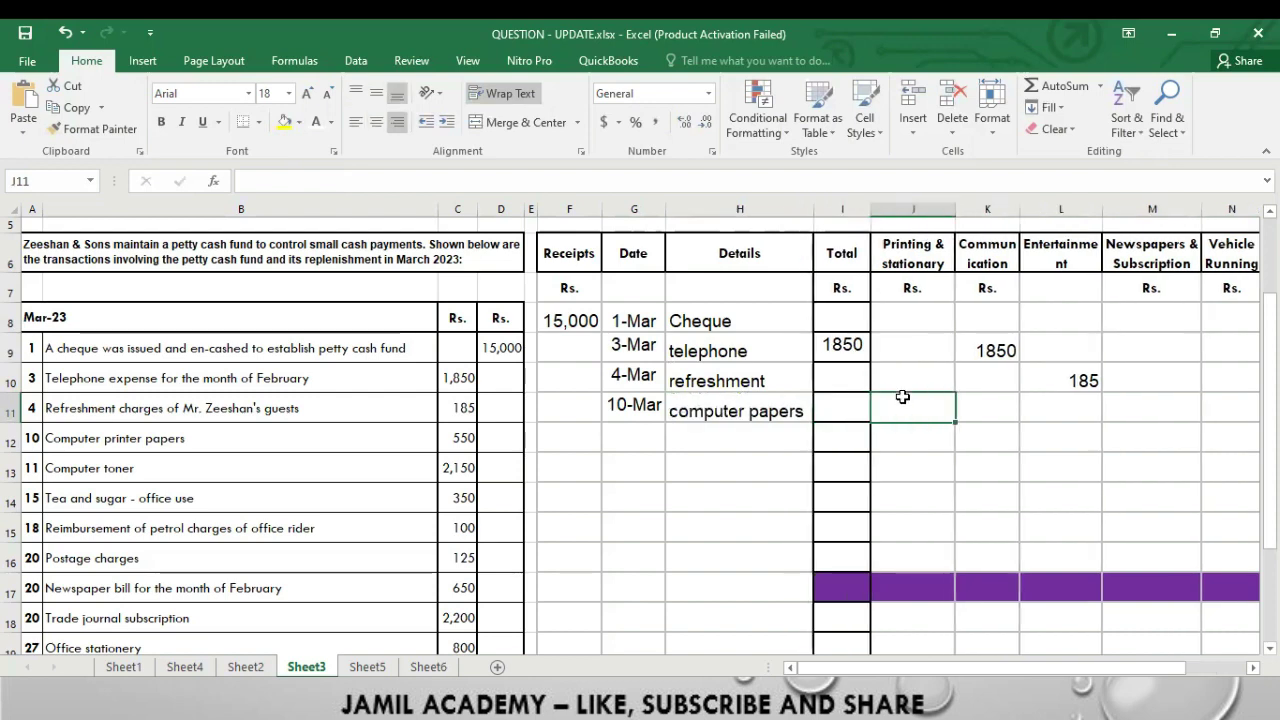
key("Left")
key("Up")
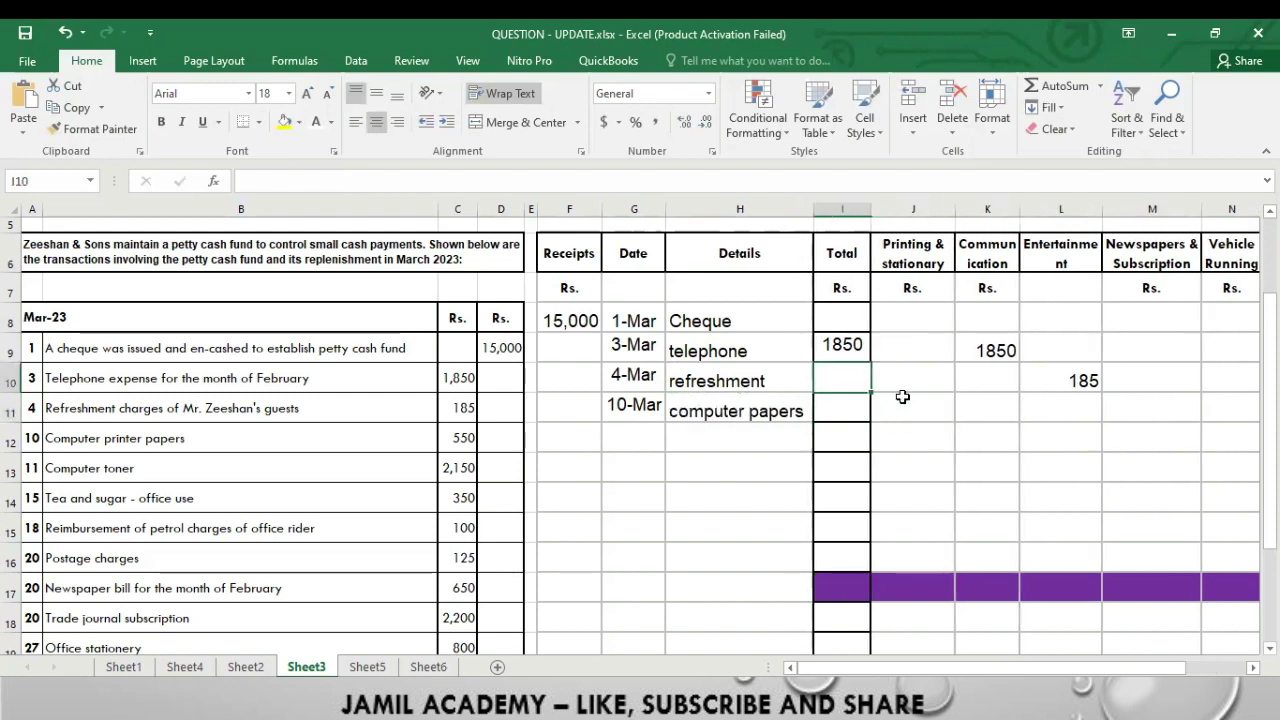
type("185")
key("Return")
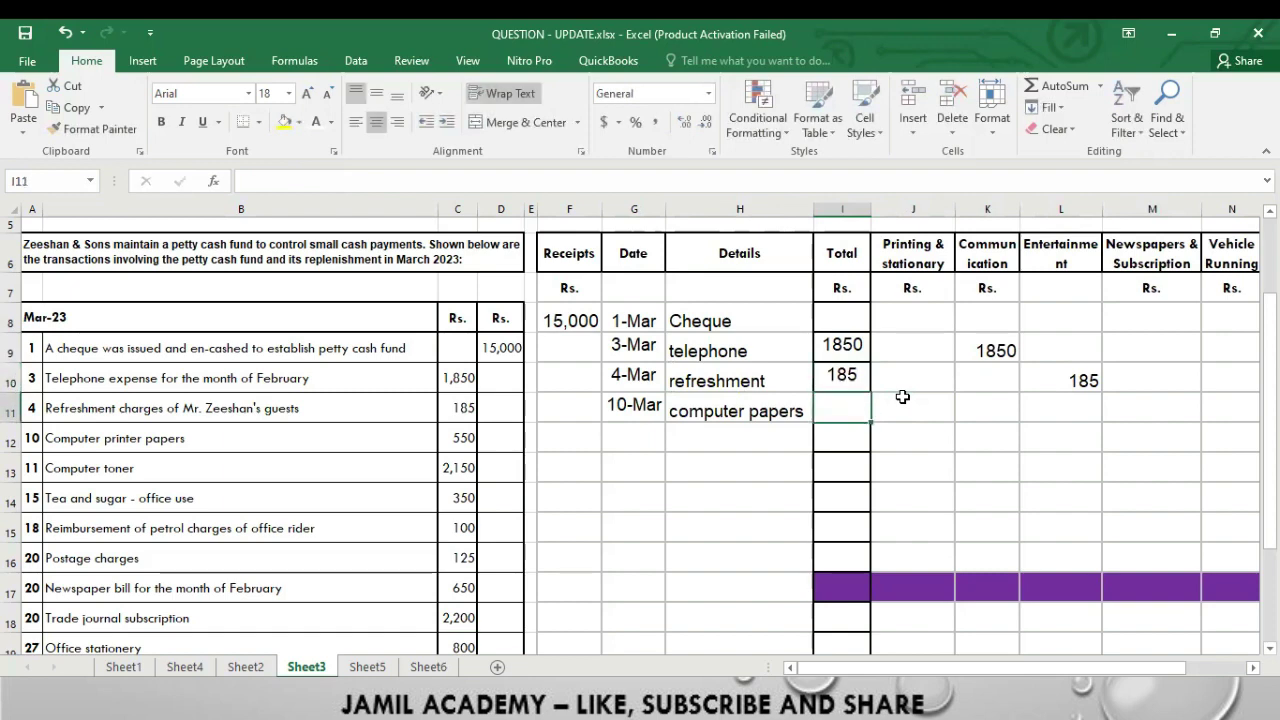
- Enter 550 for the computer papers entry in both the Total and Printing & stationery columns
type("550")
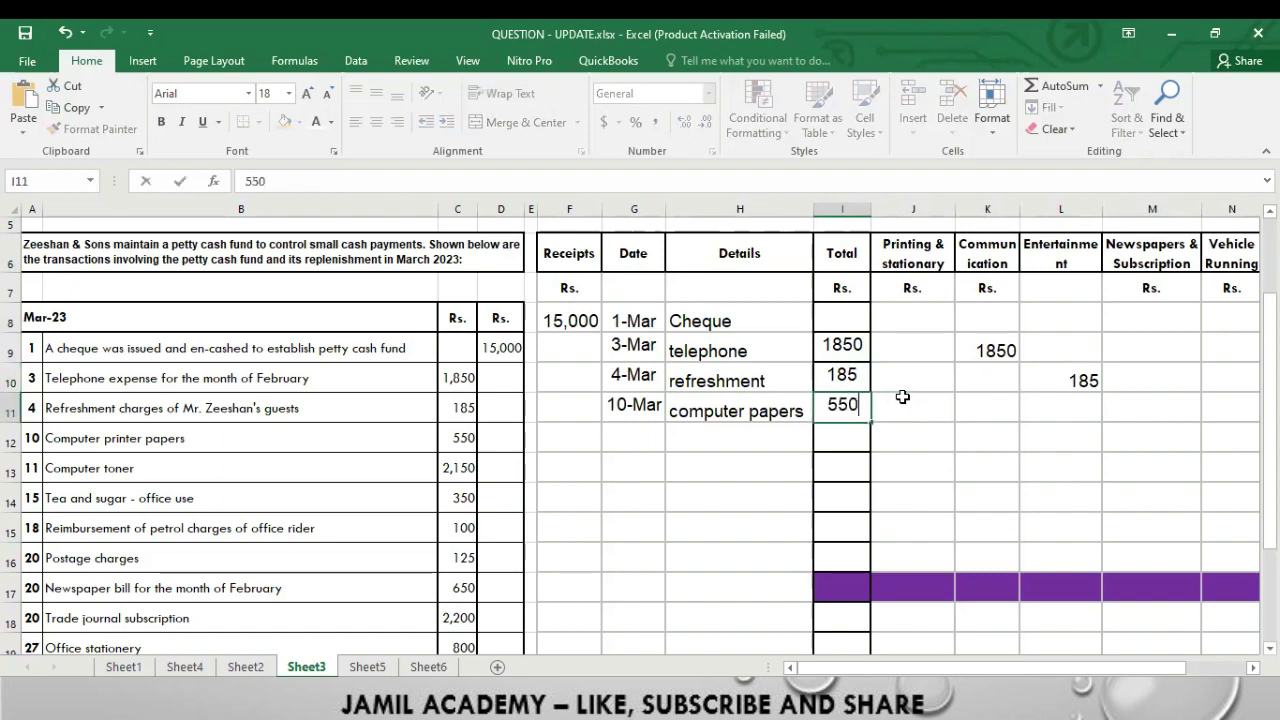
key("Tab")
type("550")
key("Return")
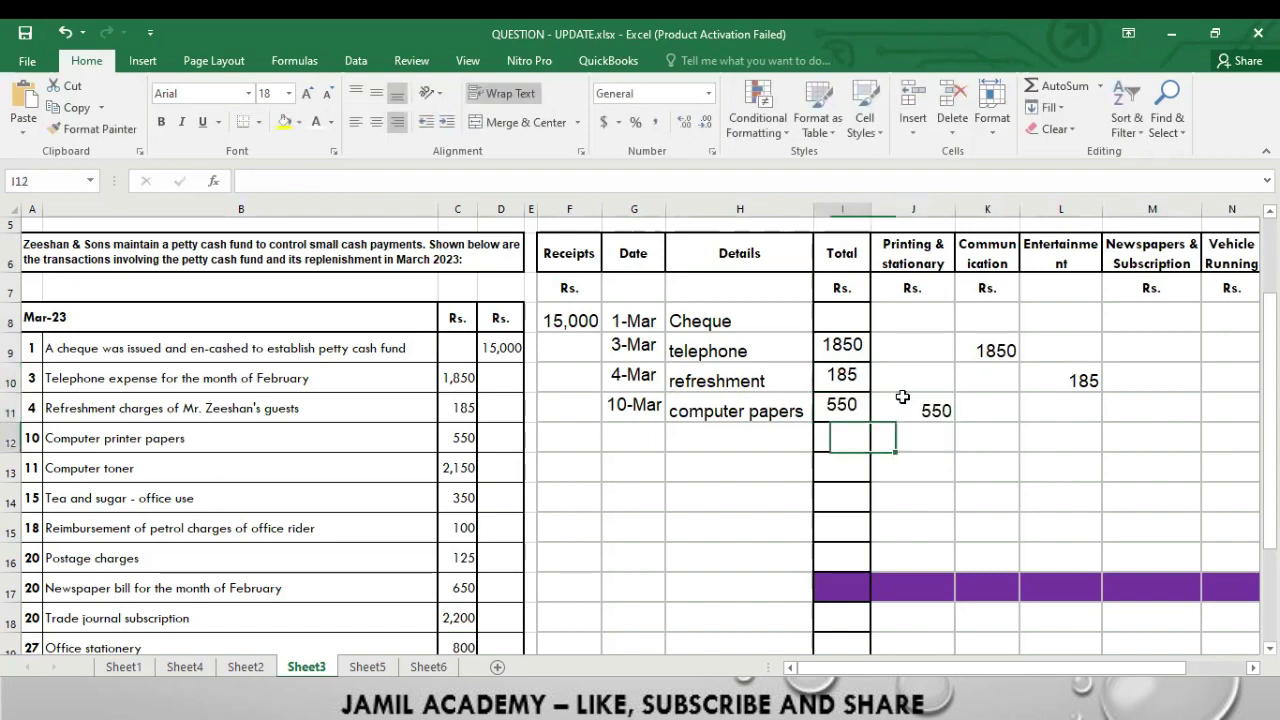
- Add an entry in row 12 dated 11 March with the details "computer toner"
key("Left")
key("Left")
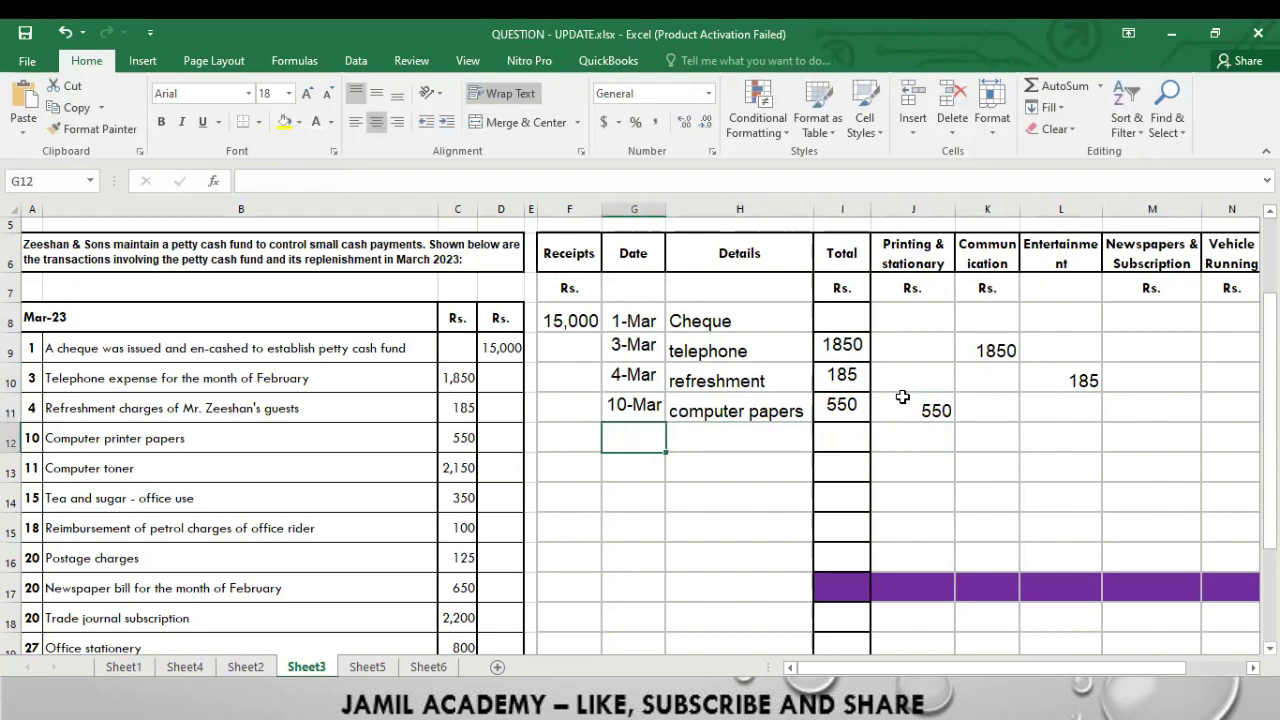
type("11")
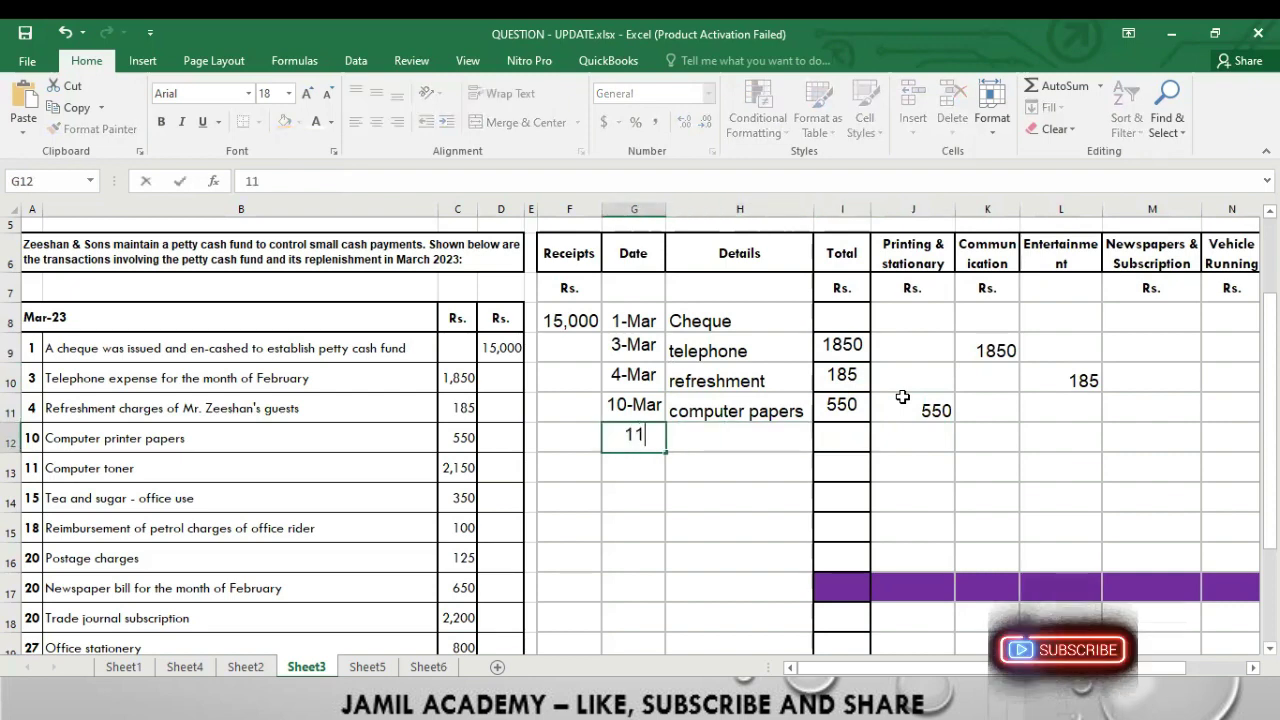
type(" mar")
key("Tab")
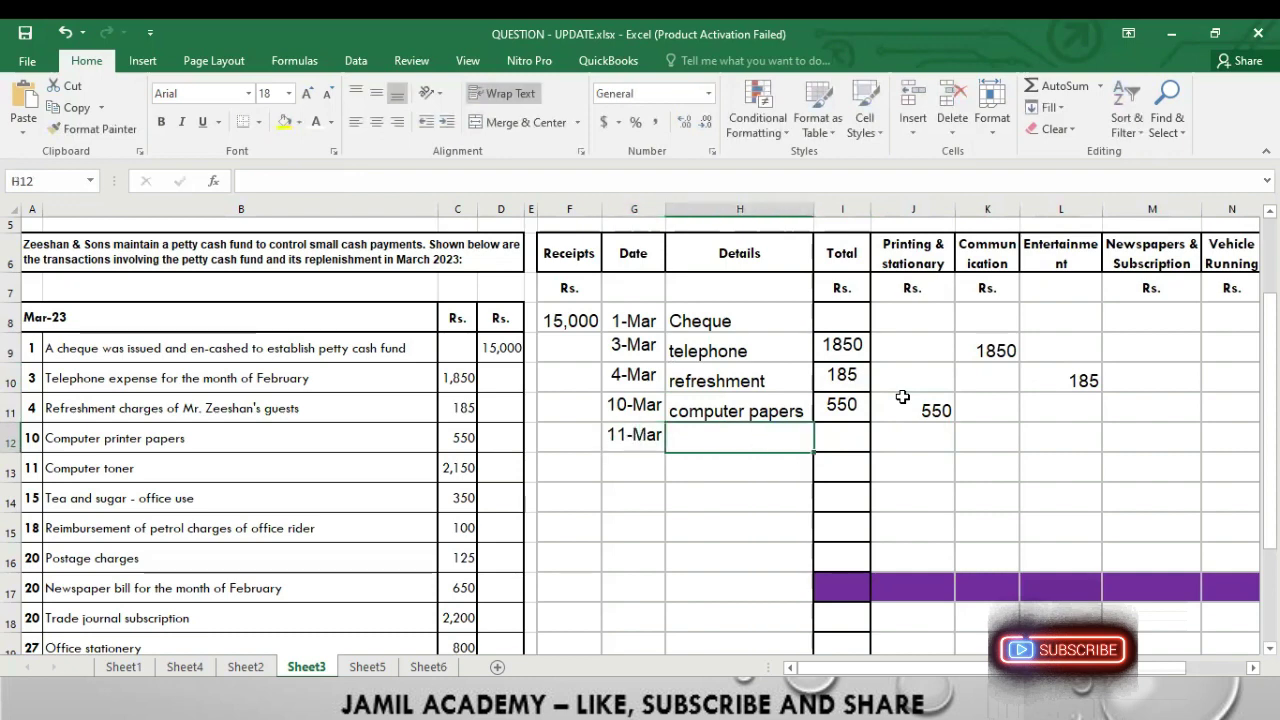
type("c")
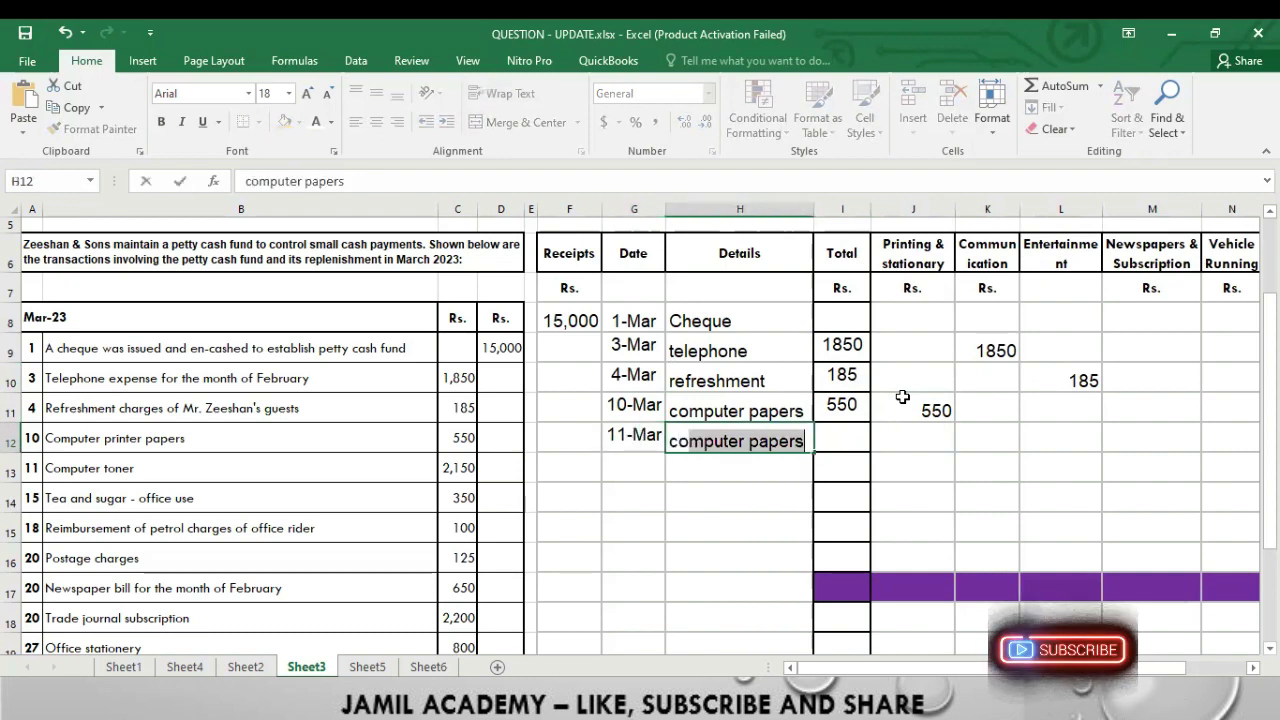
key("BackSpace")
key("BackSpace")
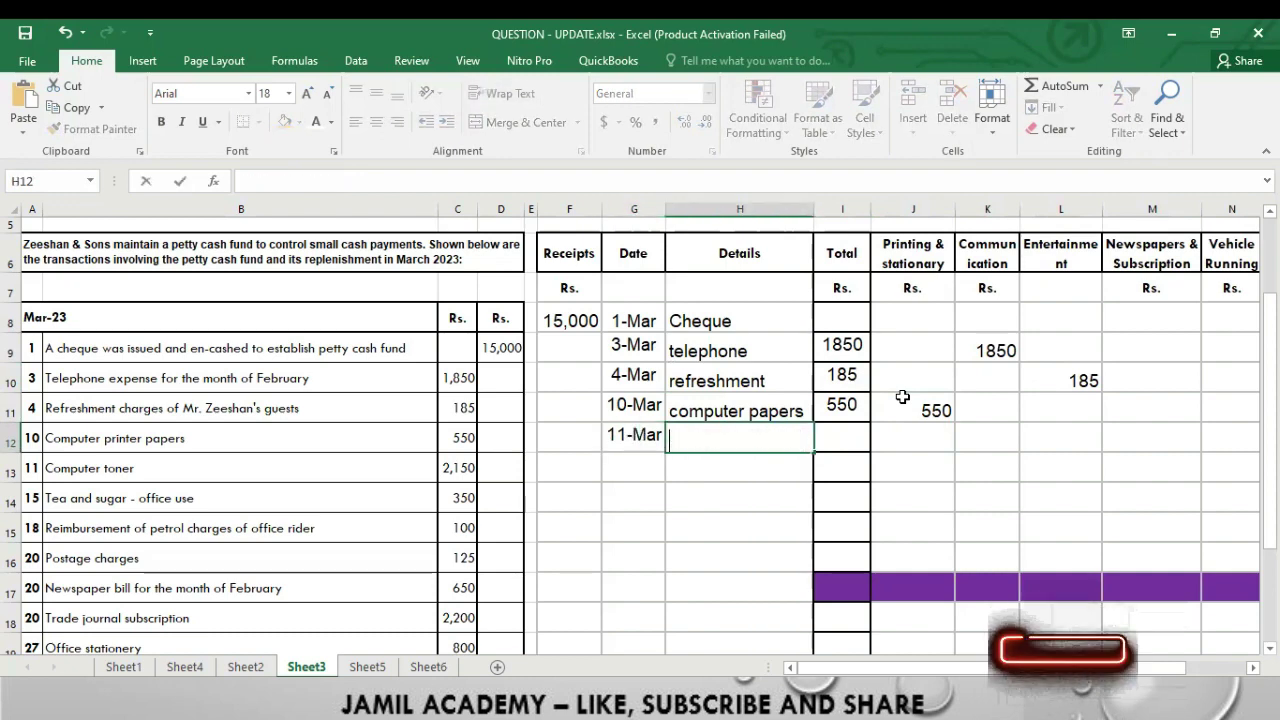
type("com")
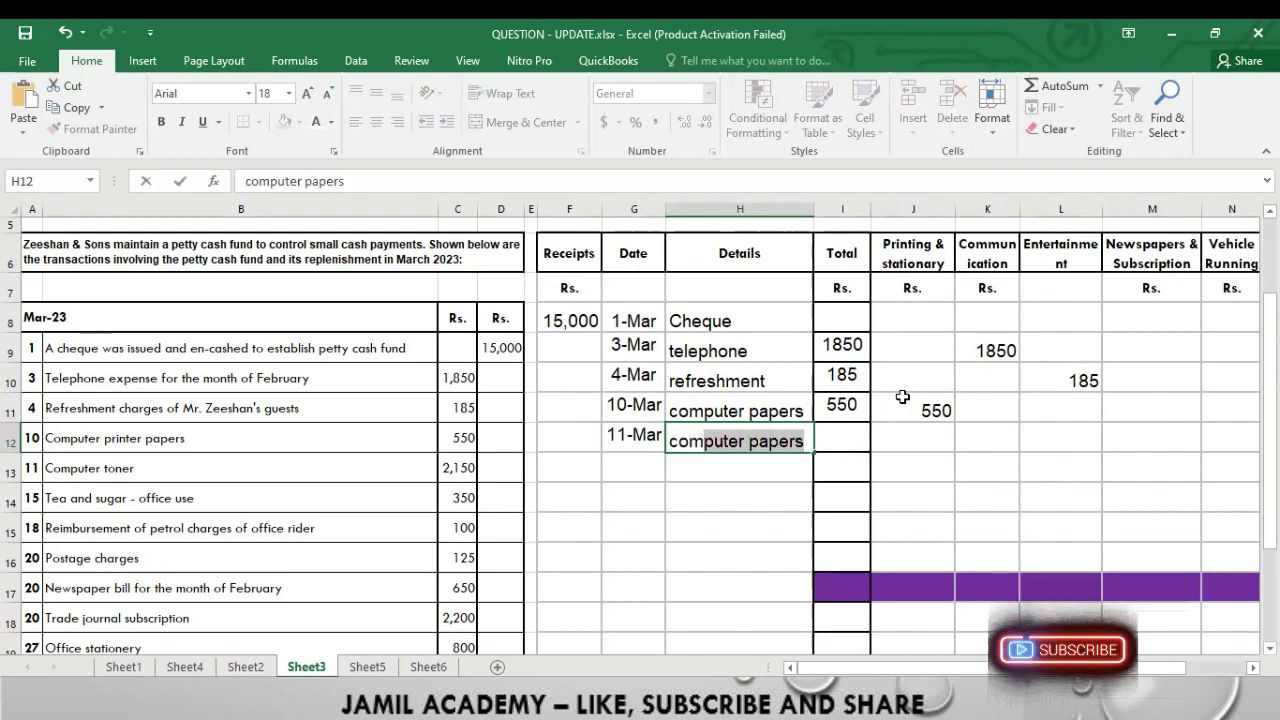
type("puter tone")
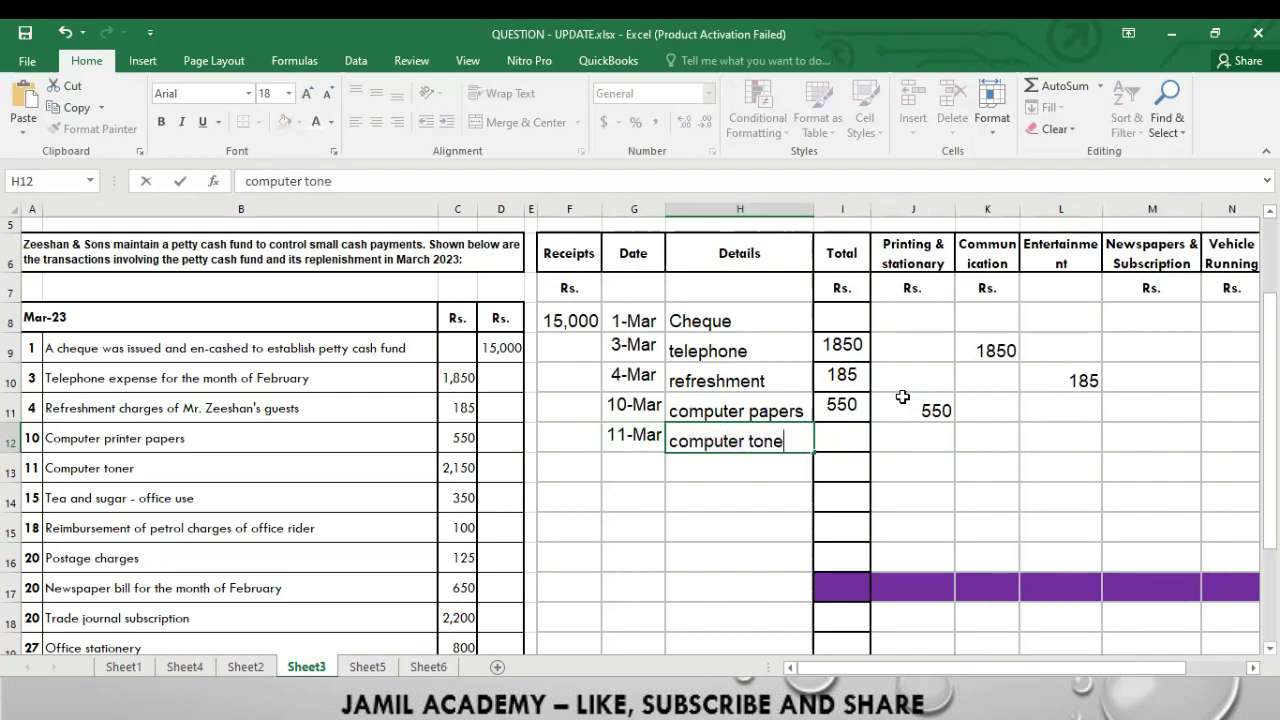
type("r")
key("Tab")
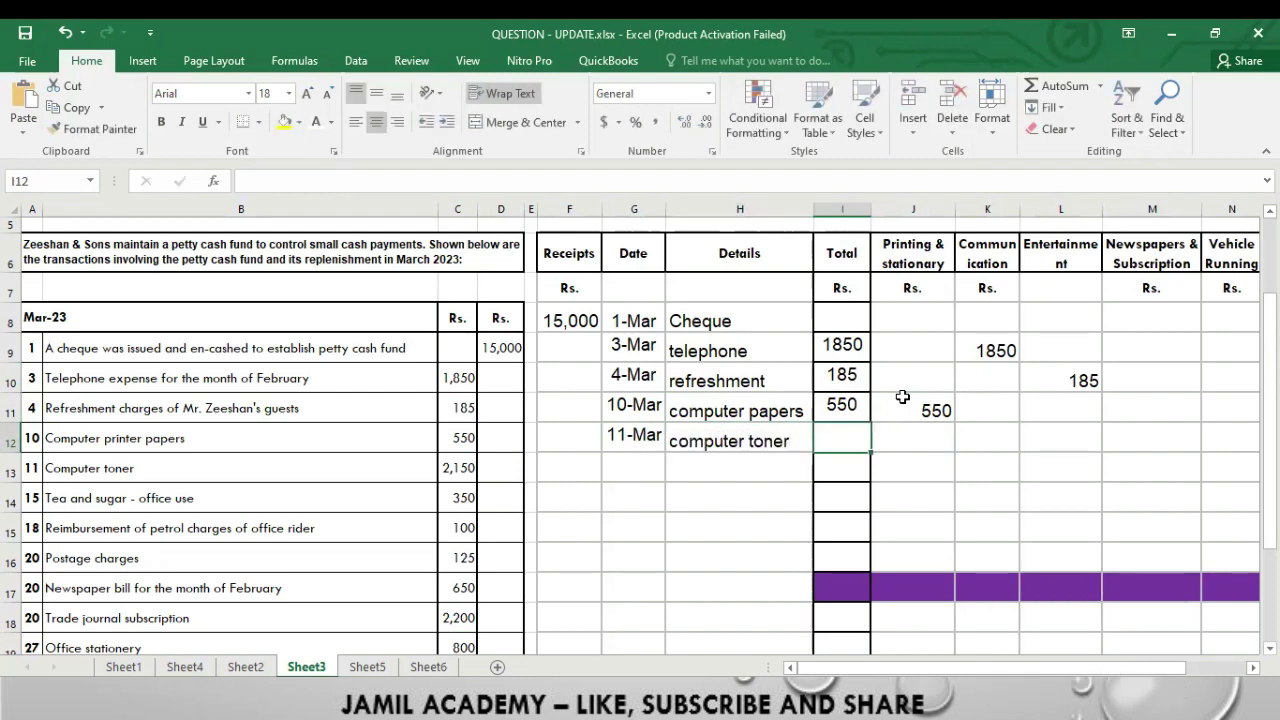
- Enter 2150 for the computer toner entry in both the Total and Printing & stationery columns
type("2150")
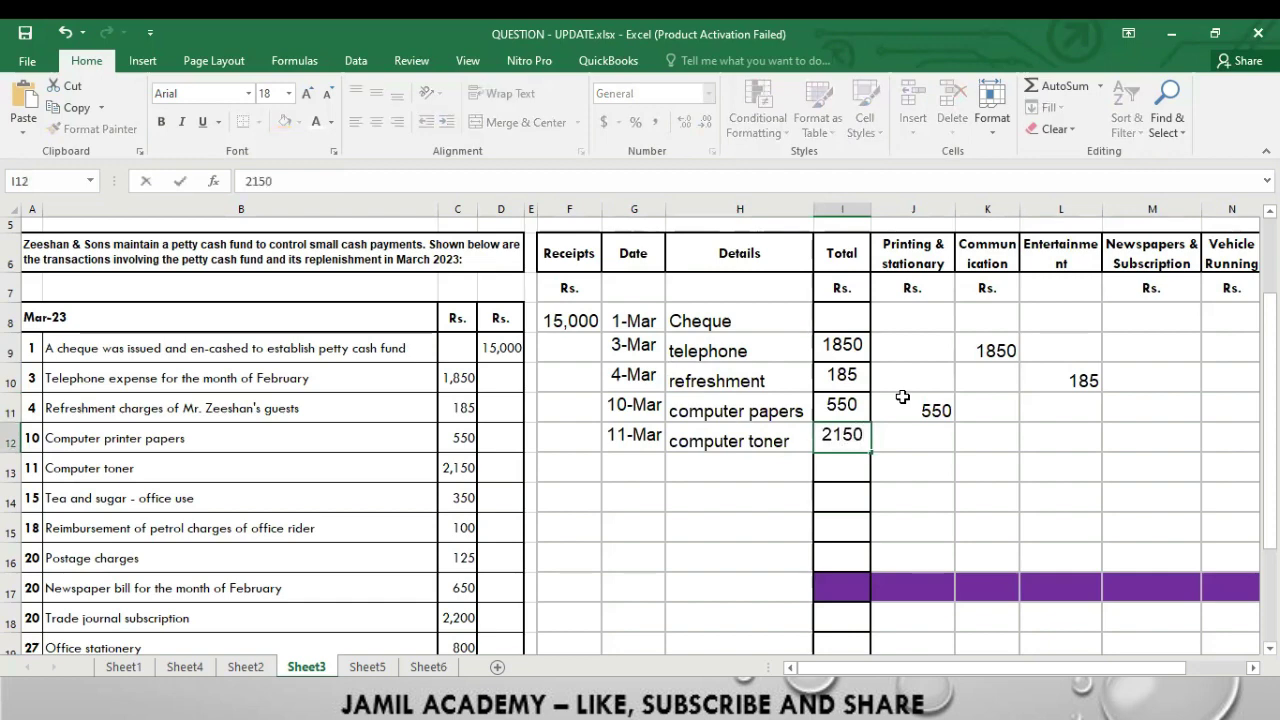
key("Tab")
type("2150")
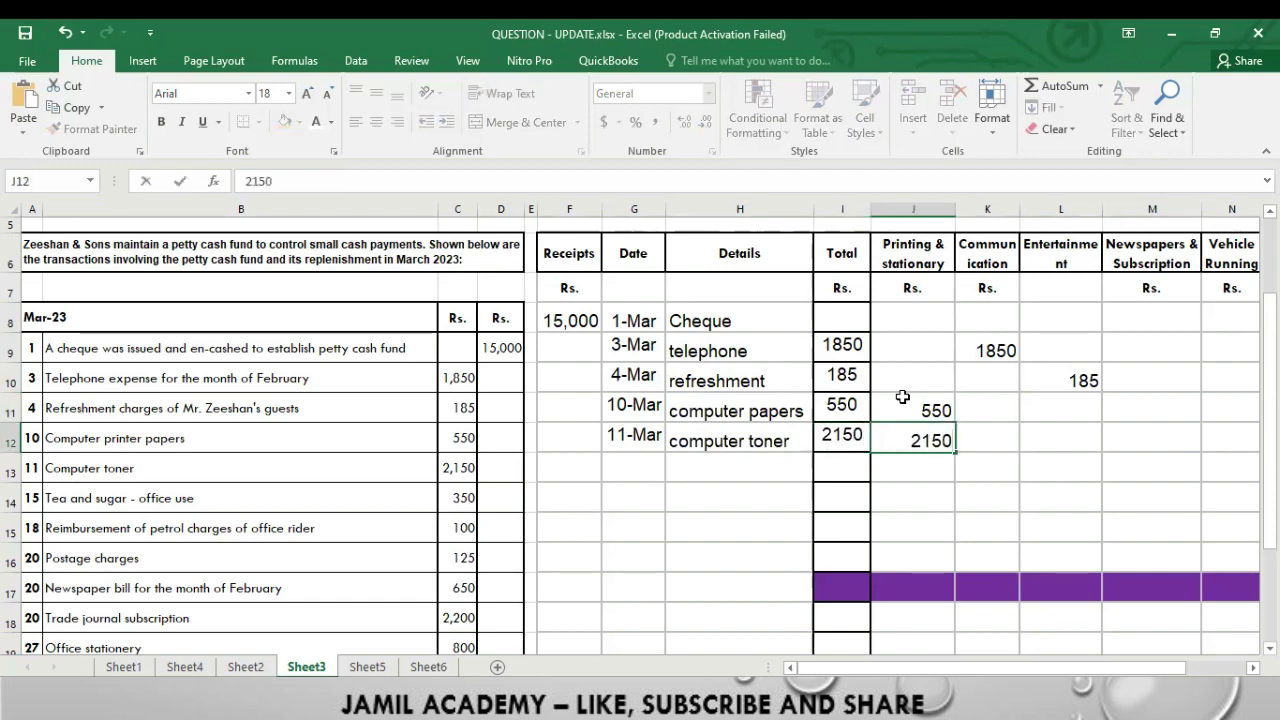
key("Return")
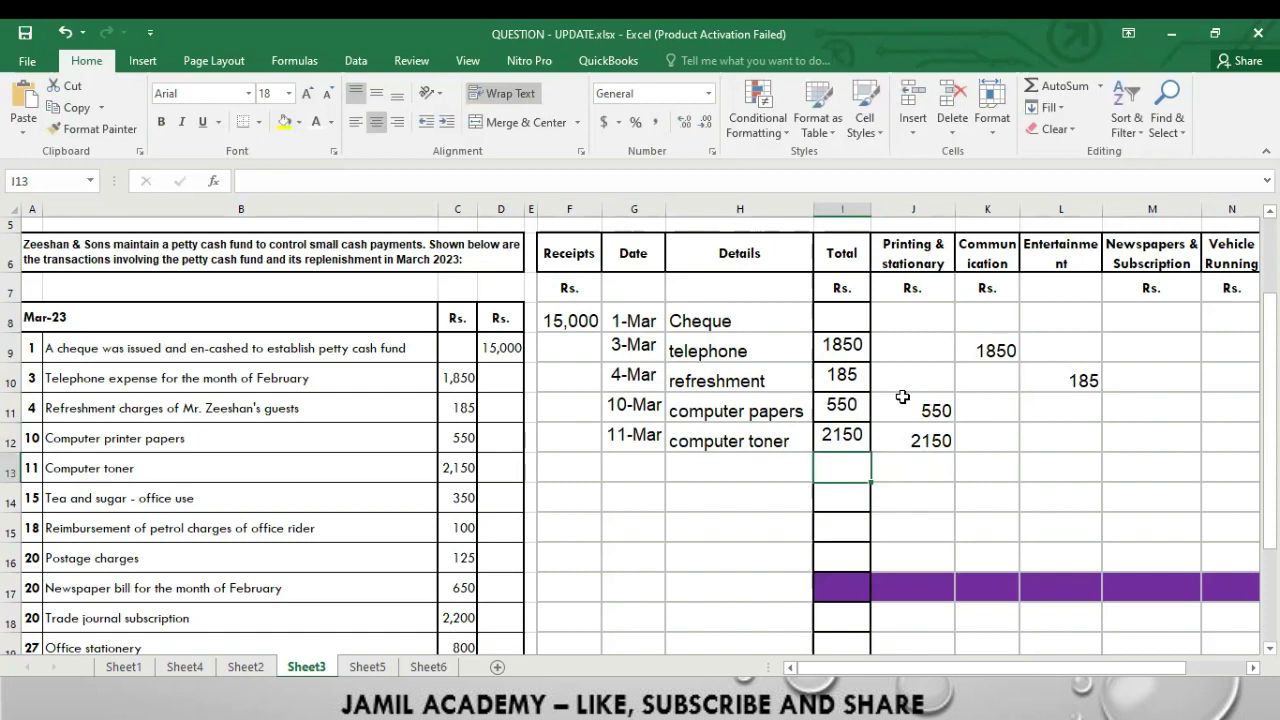
- Add an entry in row 13 dated 15 March with the details "tea & sugar"
key("Left")
key("Left")
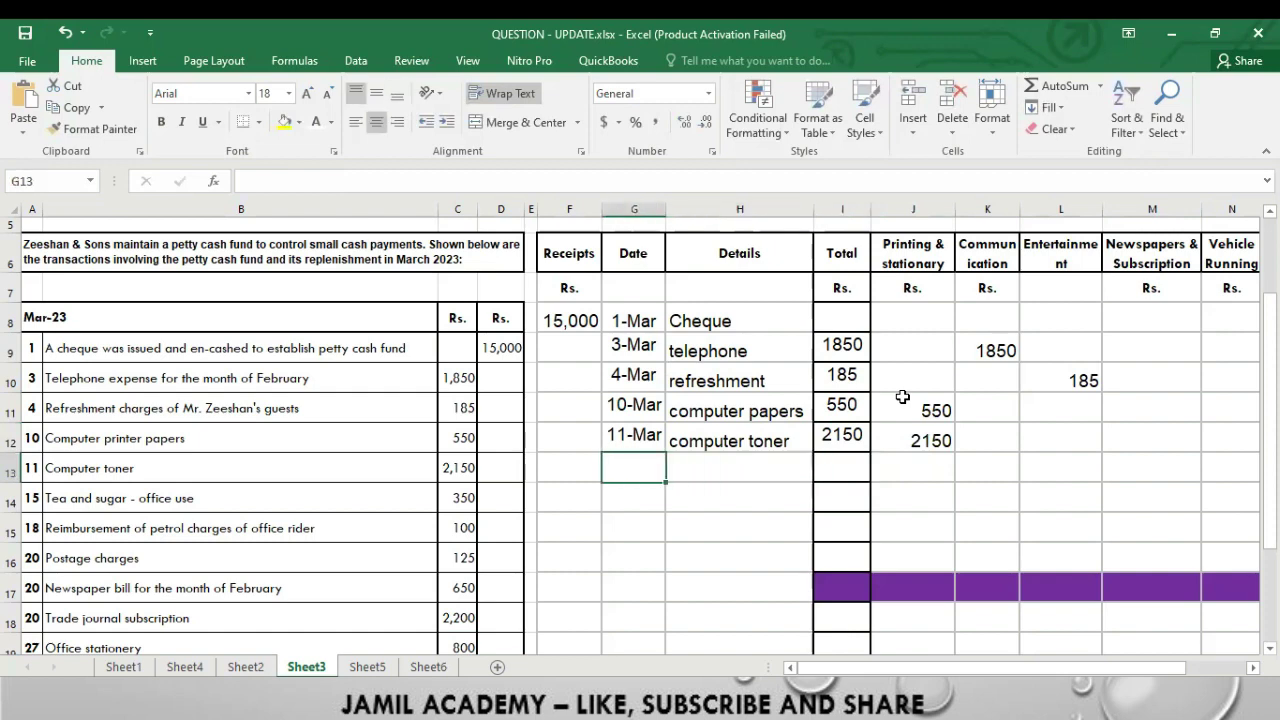
type("15 march")
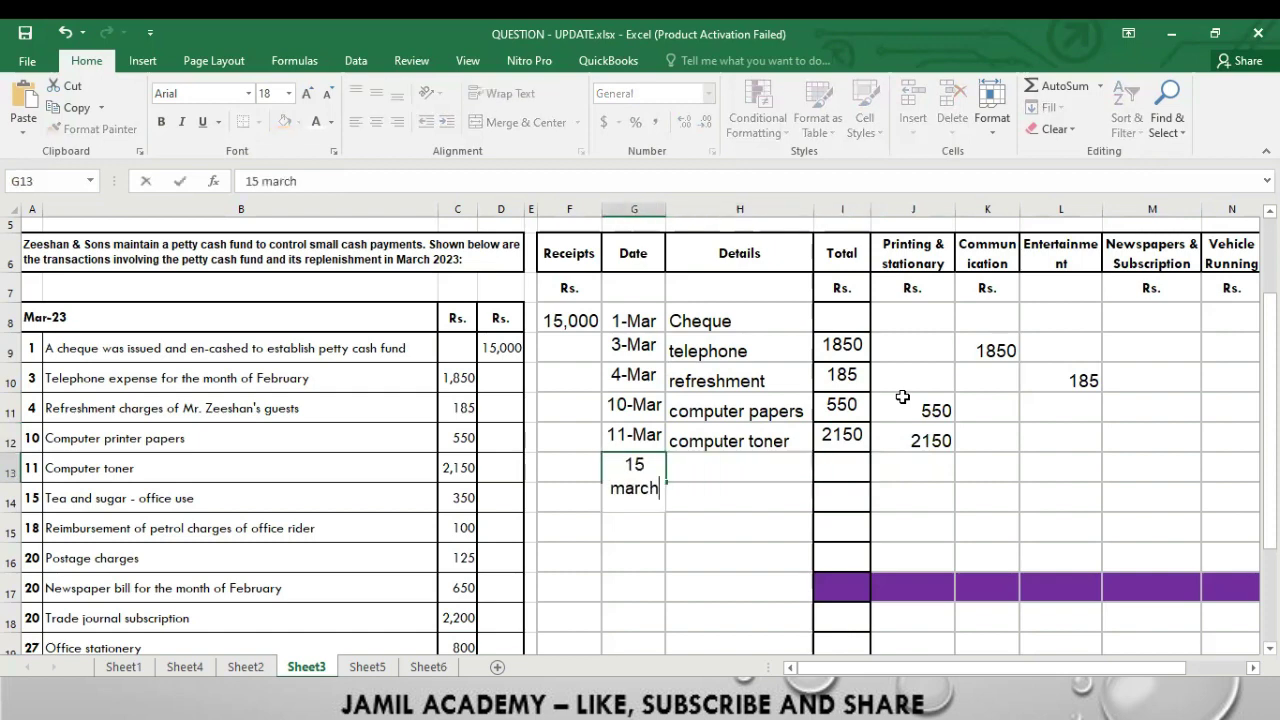
key("Tab")
type("tea & ")
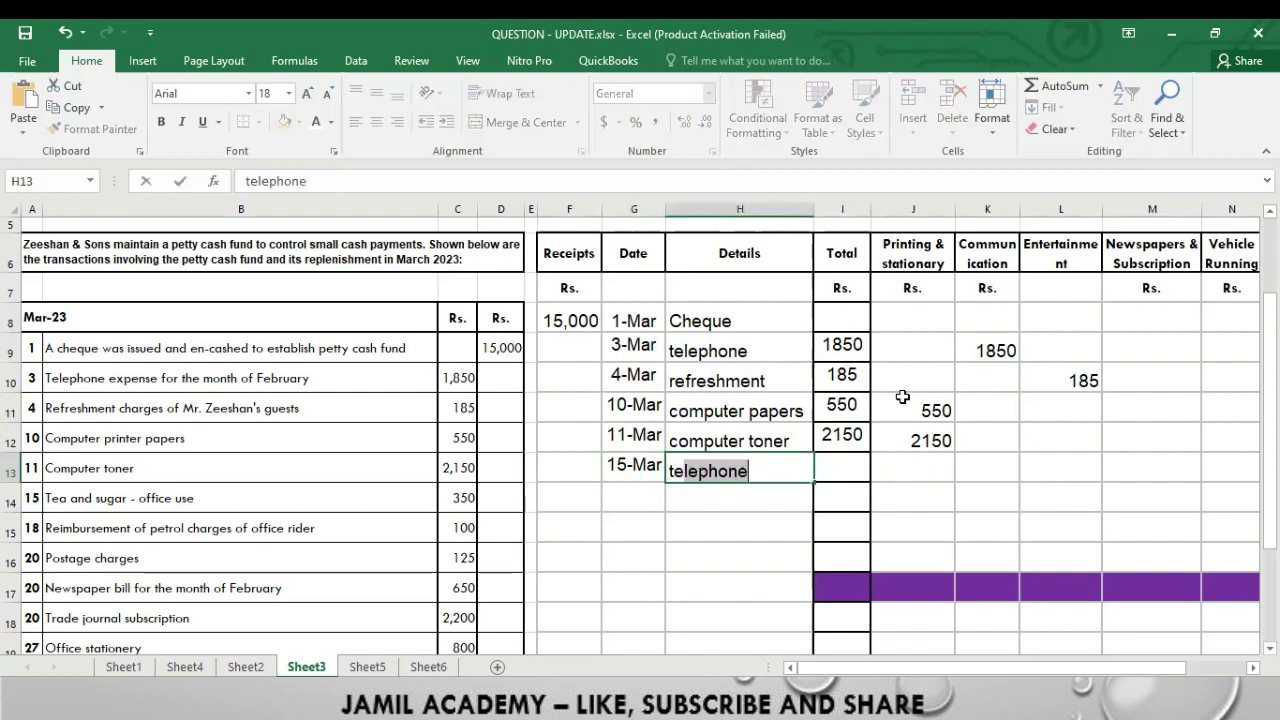
type("sugar")
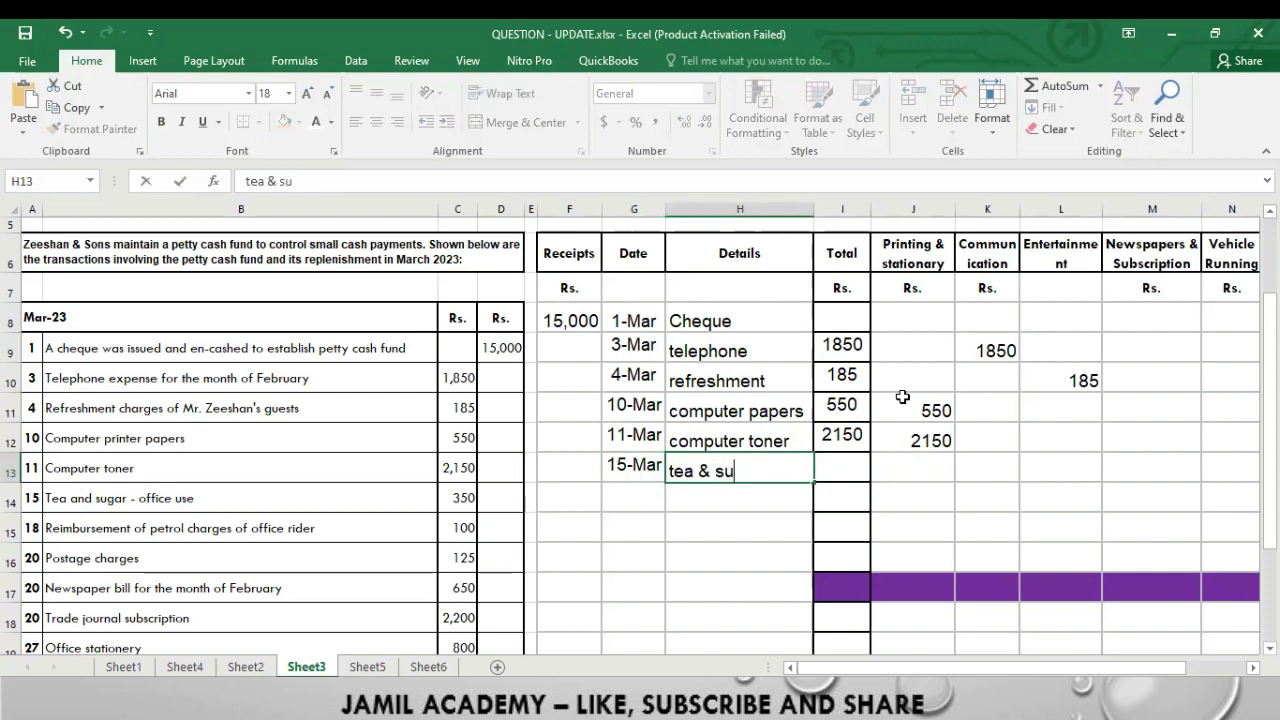
key("Tab")
- Enter 350 for the tea & sugar entry in both the Entertainment and Total columns
key("Tab")
key("Tab")
key("Tab")
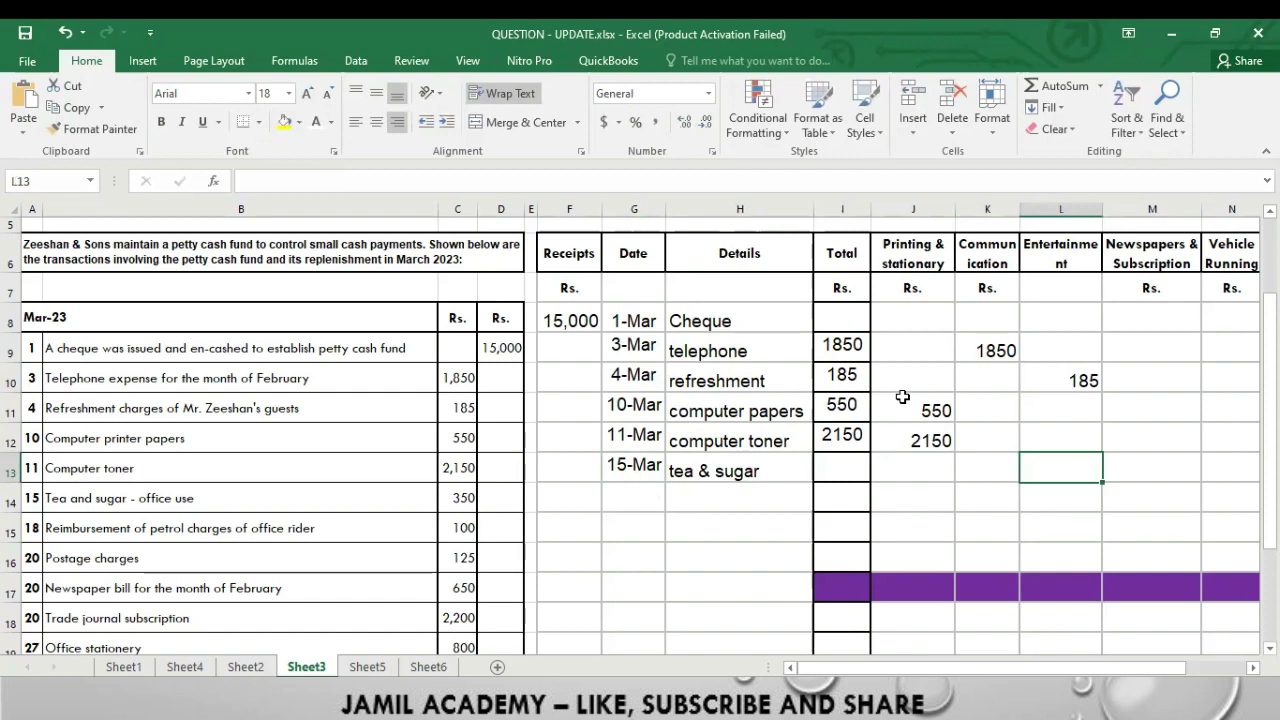
type("350")
key("Left")
key("Left")
key("Left")
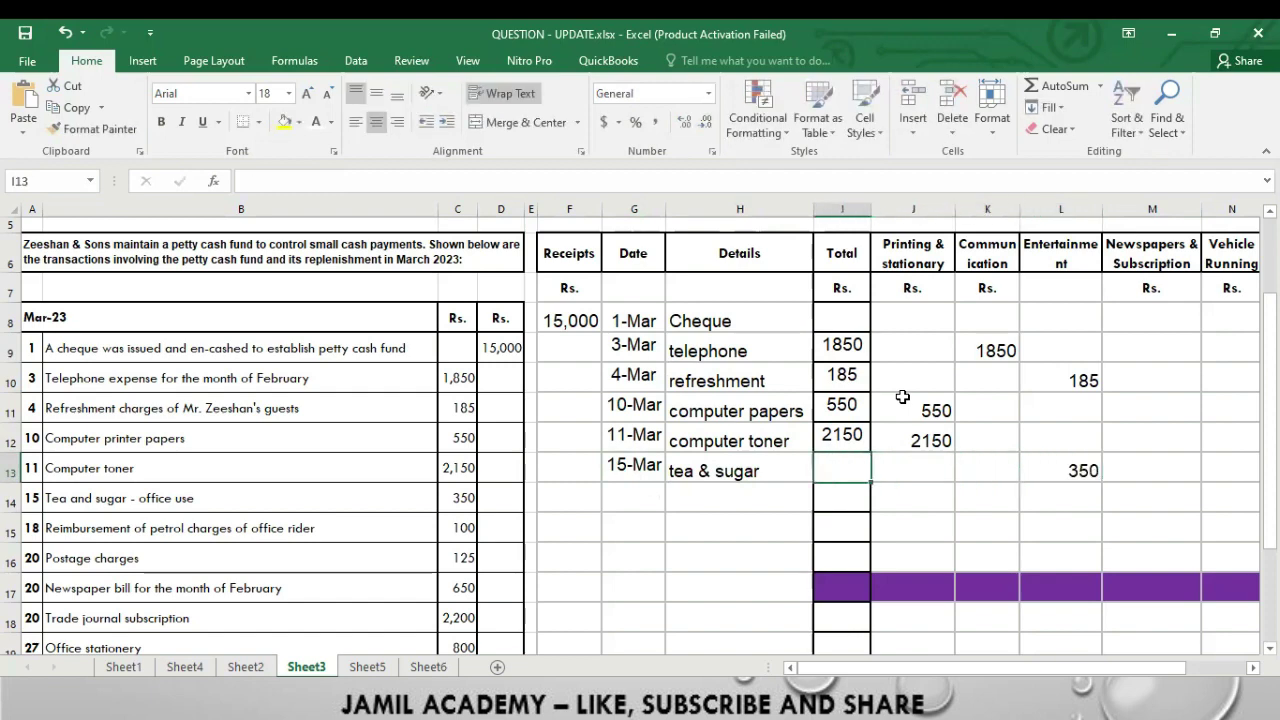
type("350")
key("Return")
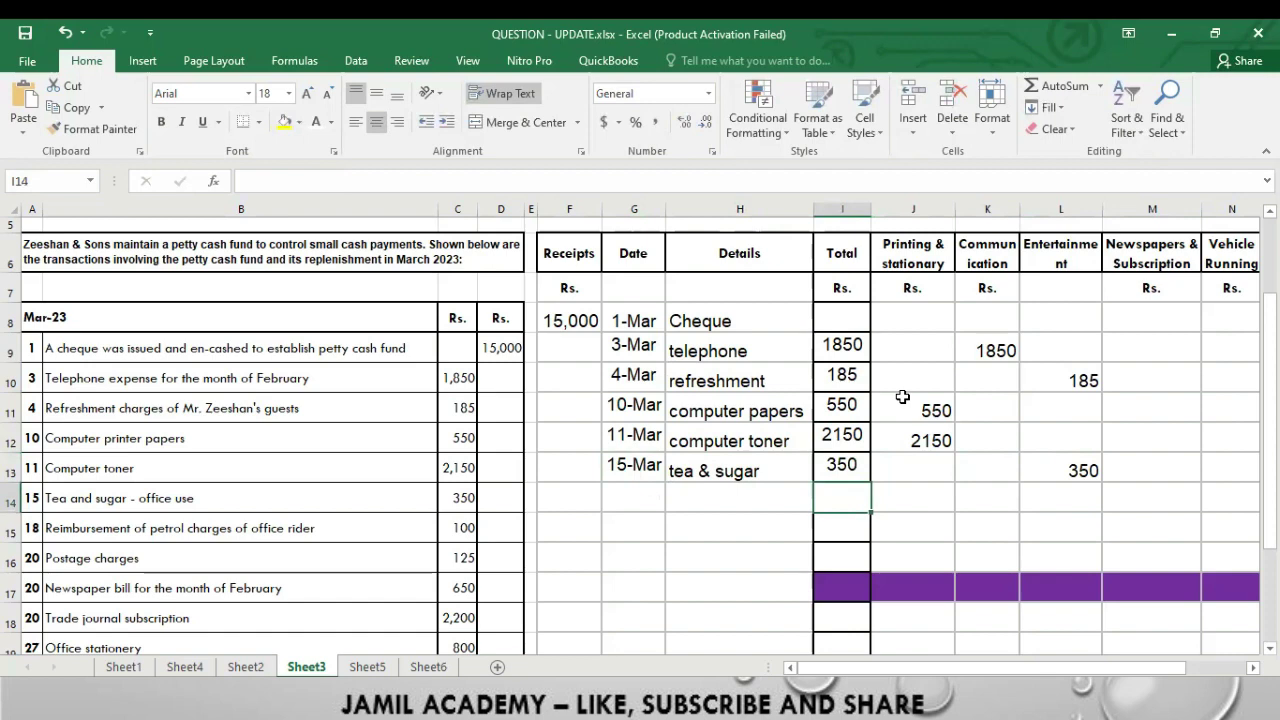
- Add an entry in row 14 dated 18 March with the details "fuel expense"
key("Left")
key("Left")
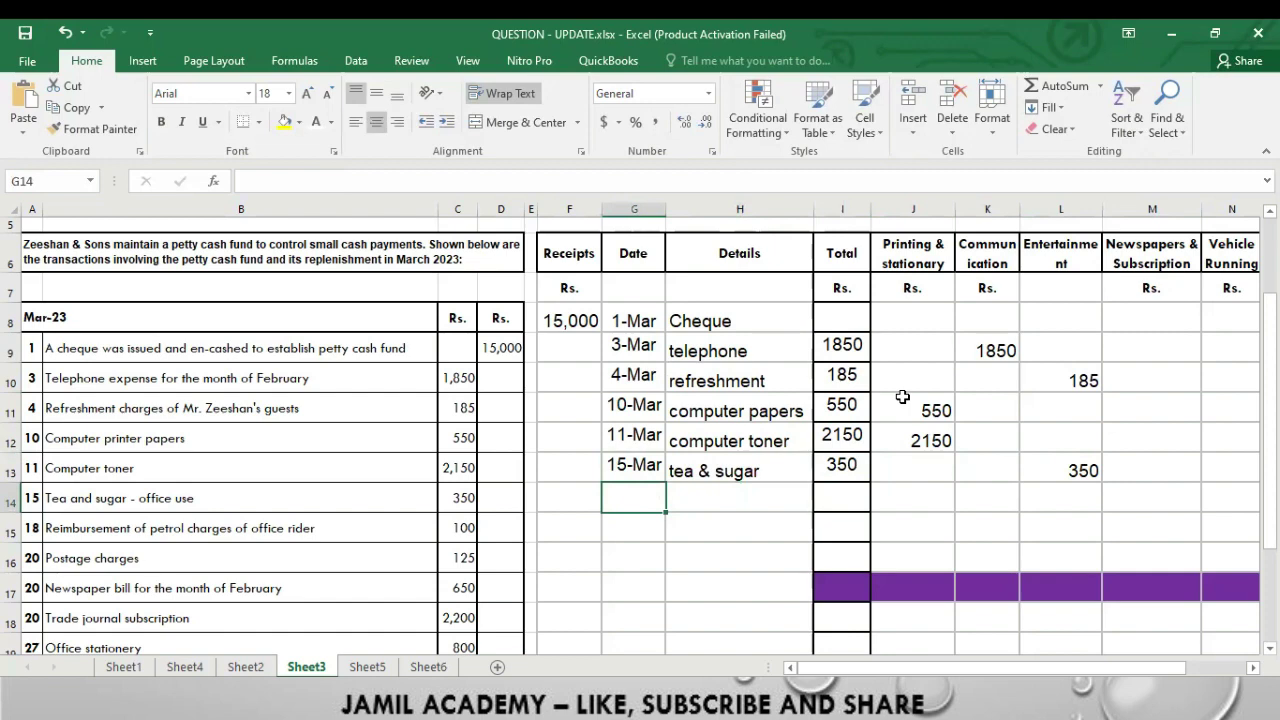
type("18-Mar")
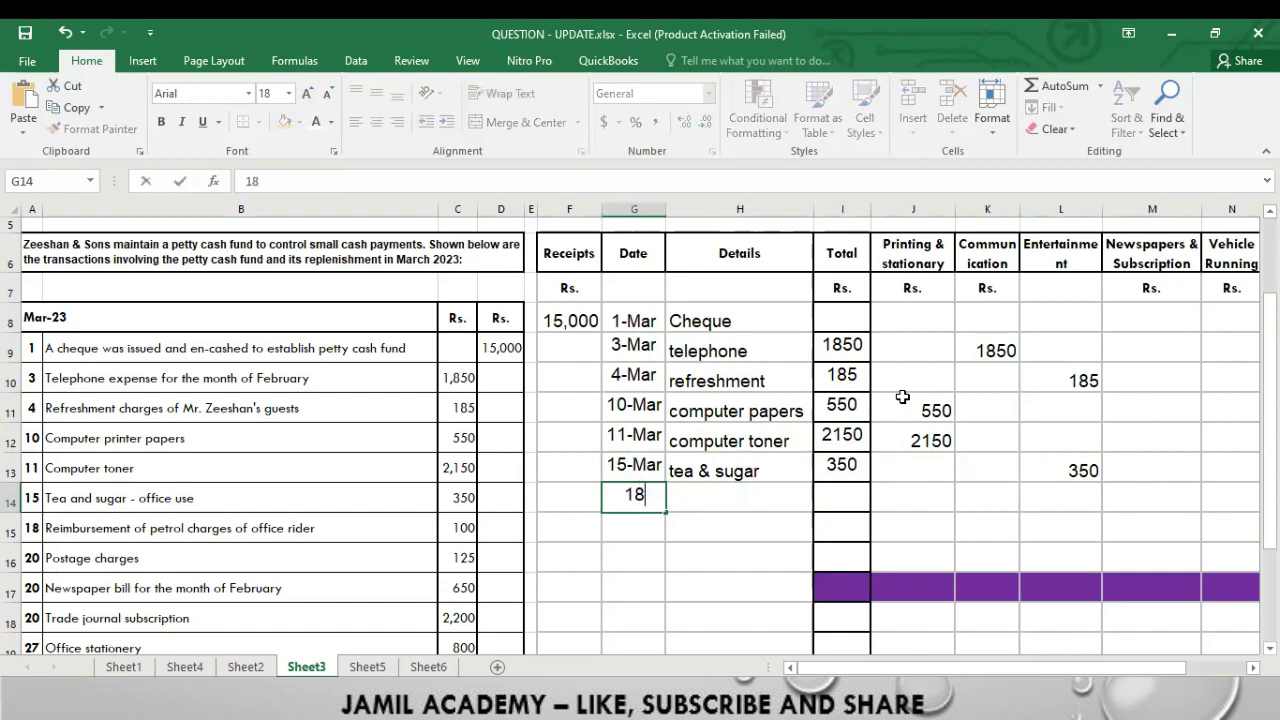
key("Tab")
type("fuel expense")
key("Tab")
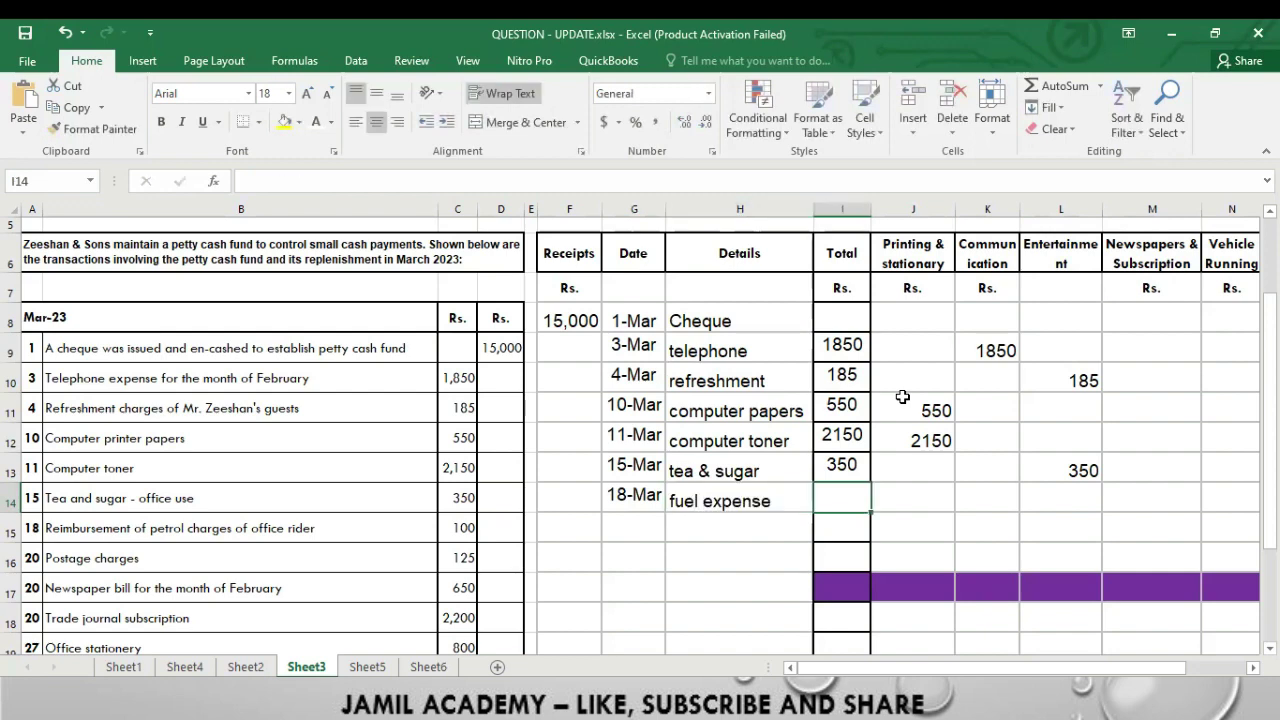
- Enter 100 for the fuel expense entry in both the Total and Vehicle Running columns
type("100")
key("Tab")
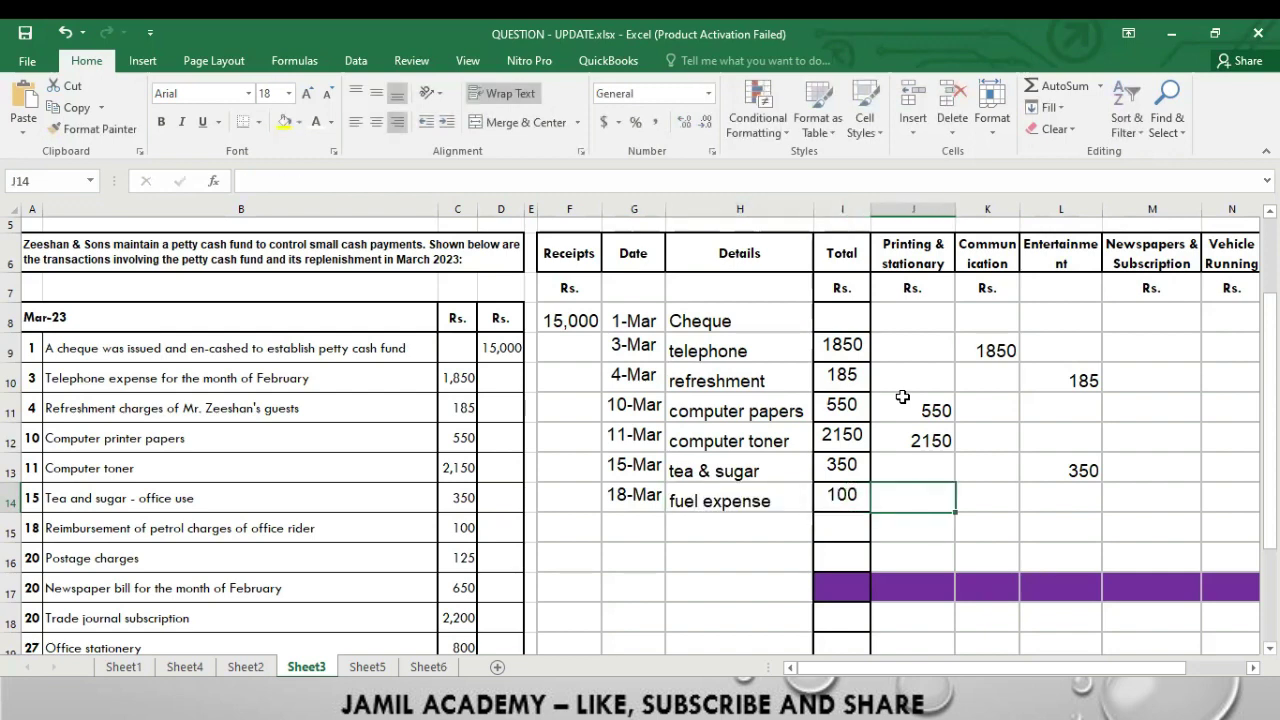
key("Tab")
key("Tab")
key("Tab")
key("Tab")
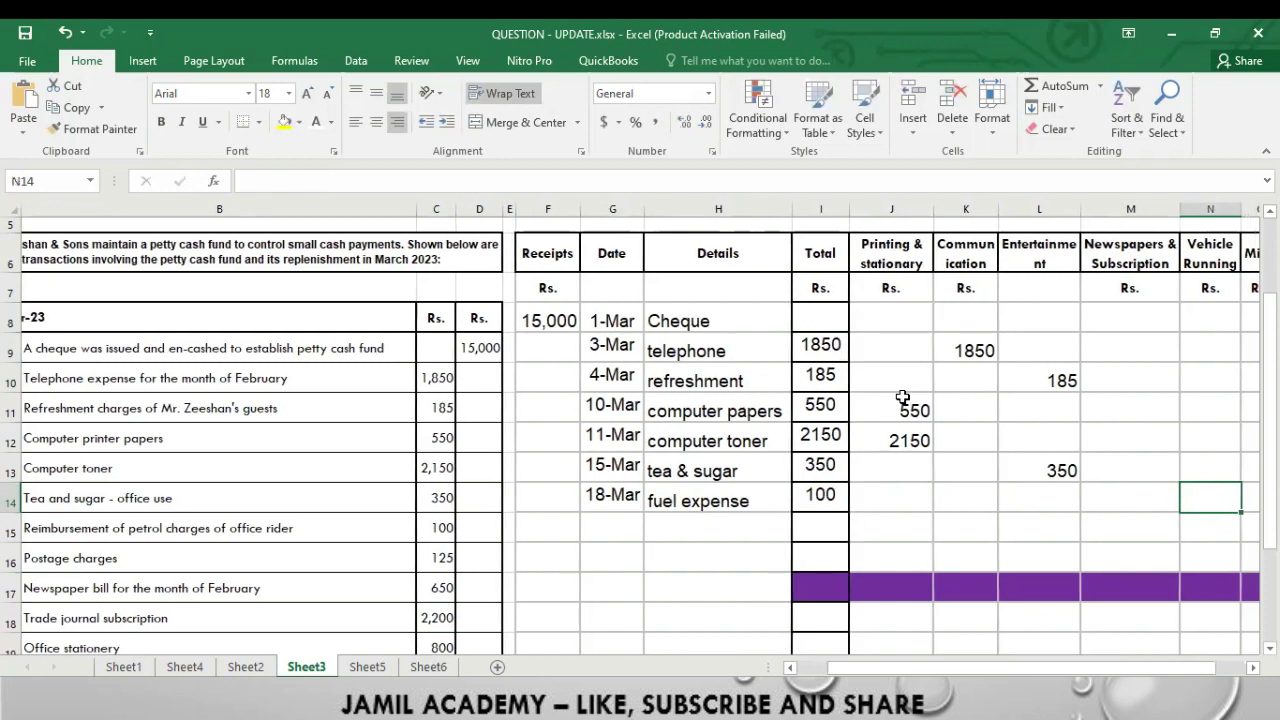
type("100")
key("Return")
- Add an entry in row 15 dated 20 March with the details "postage charges"
key("Left")
key("Left")
key("Left")
key("Left")
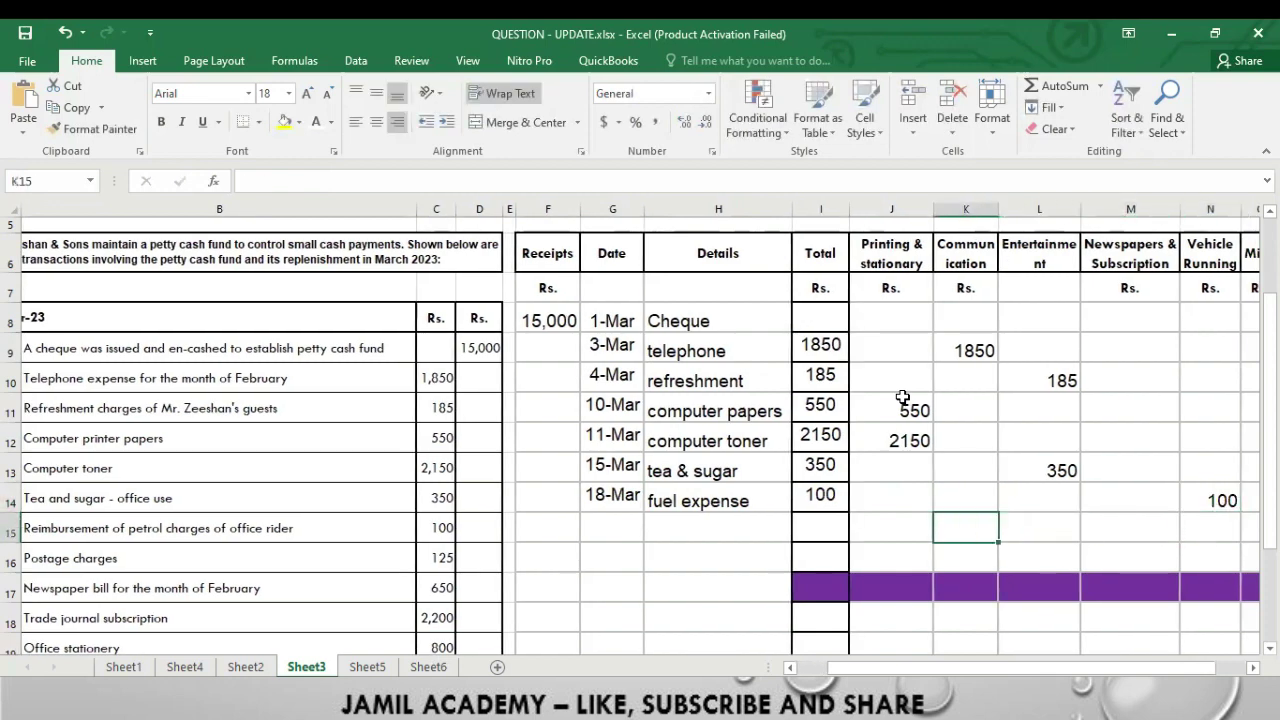
key("Left")
key("Left")
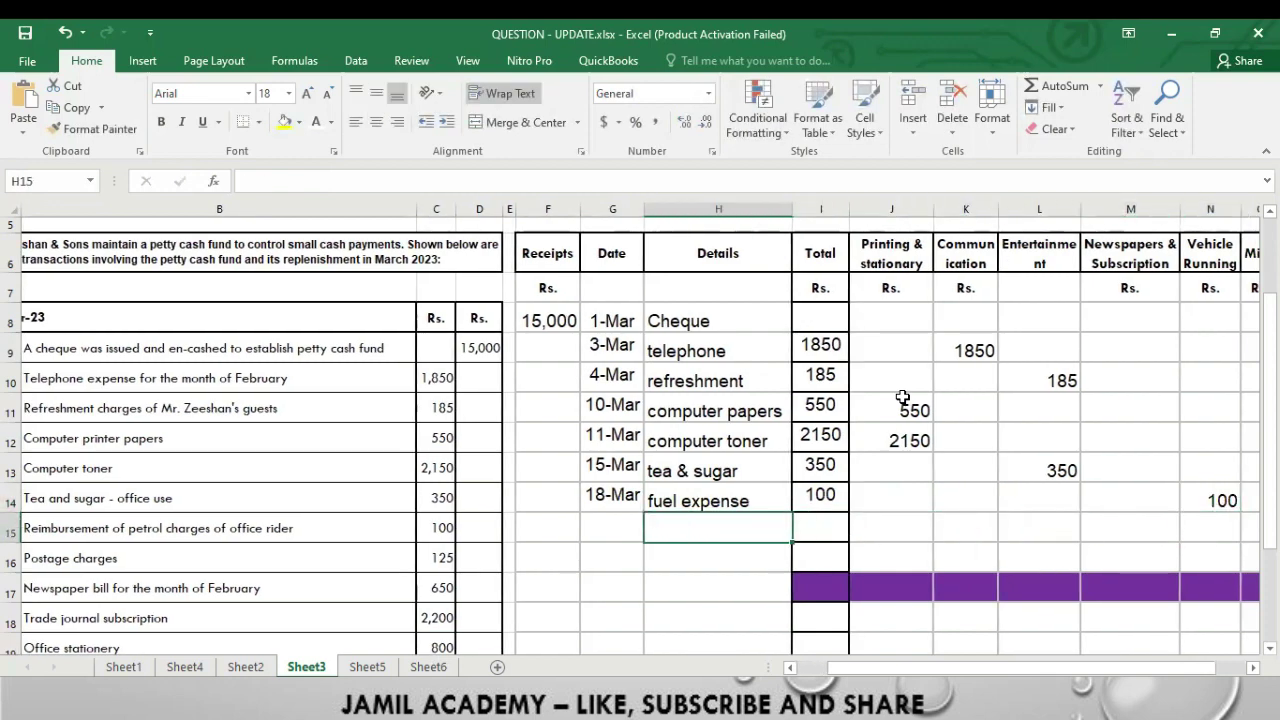
key("Left")
key("Left")
key("Left")
key("Left")
key("Left")
key("Left")
key("Left")
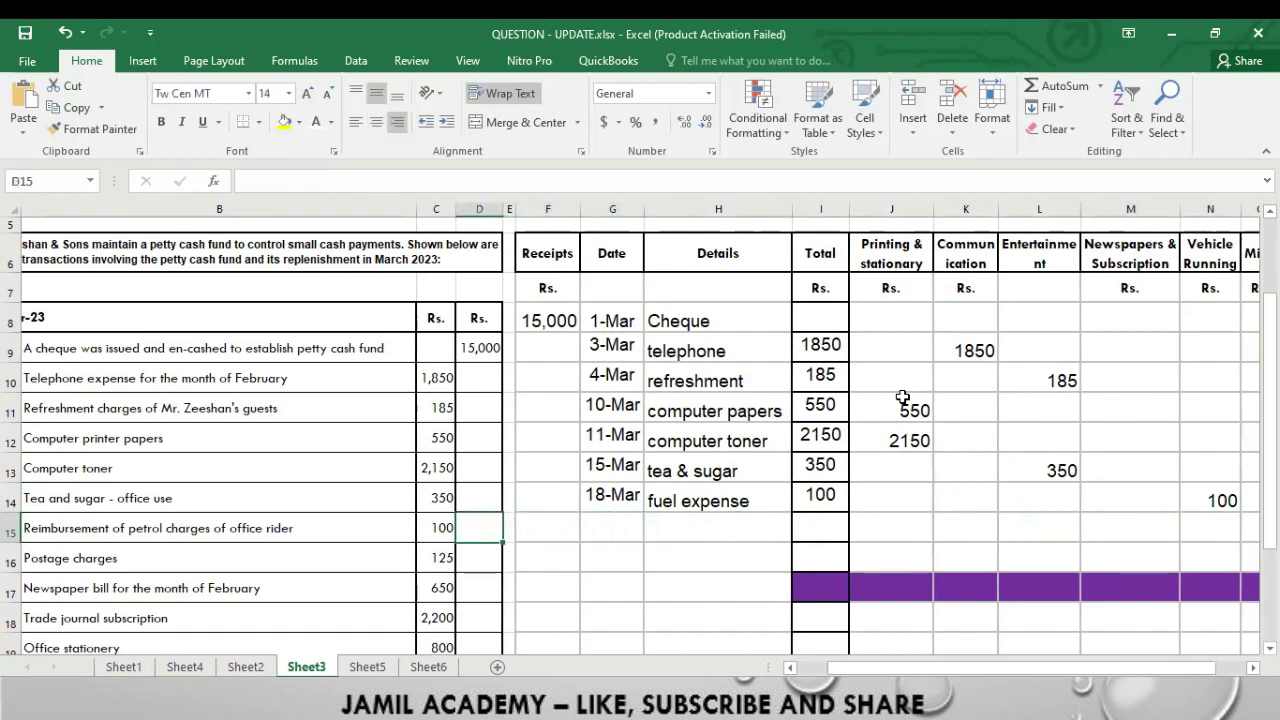
key("Right")
key("Right")
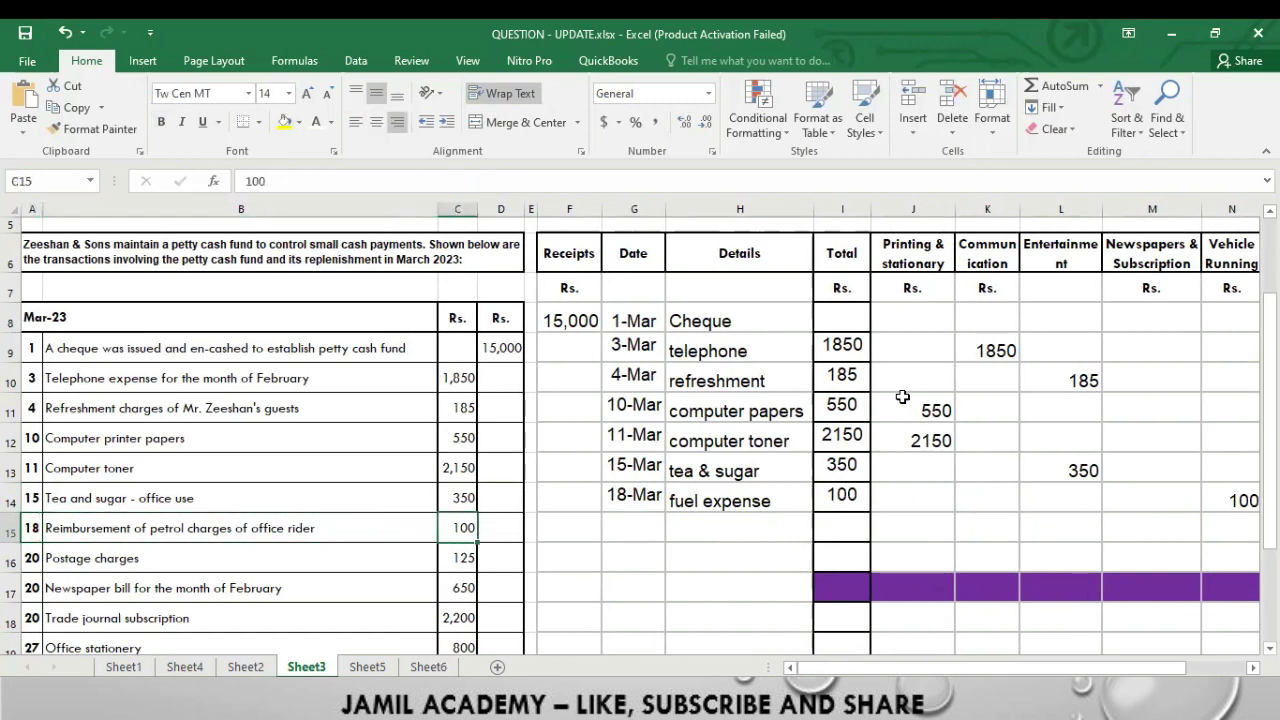
key("Right")
key("Right")
key("Right")
key("Right")
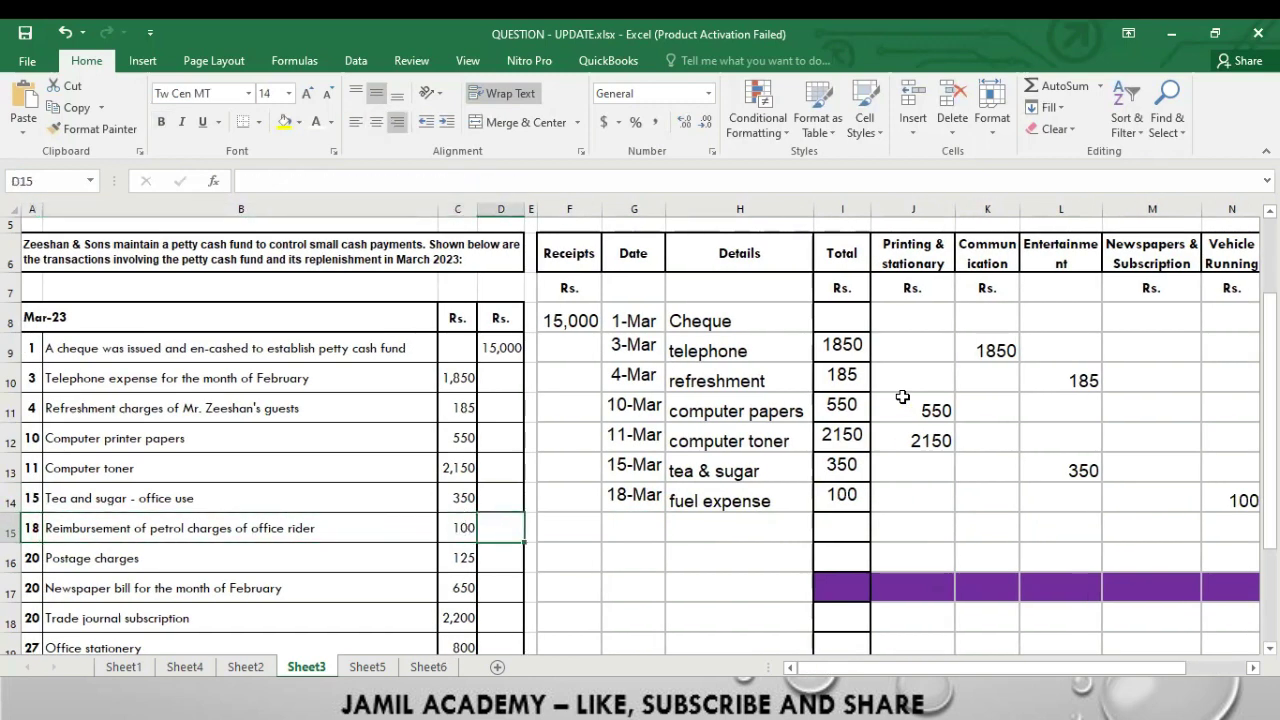
type("20-mar")
key("Tab")
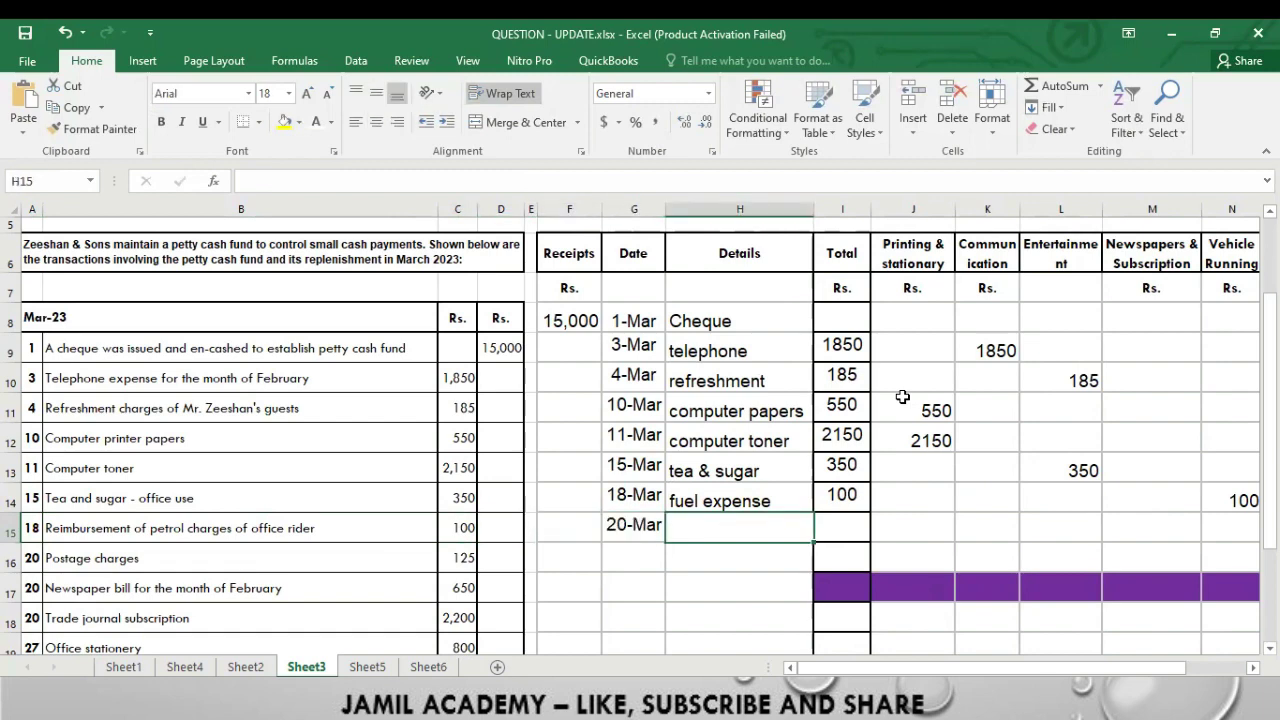
type("post")
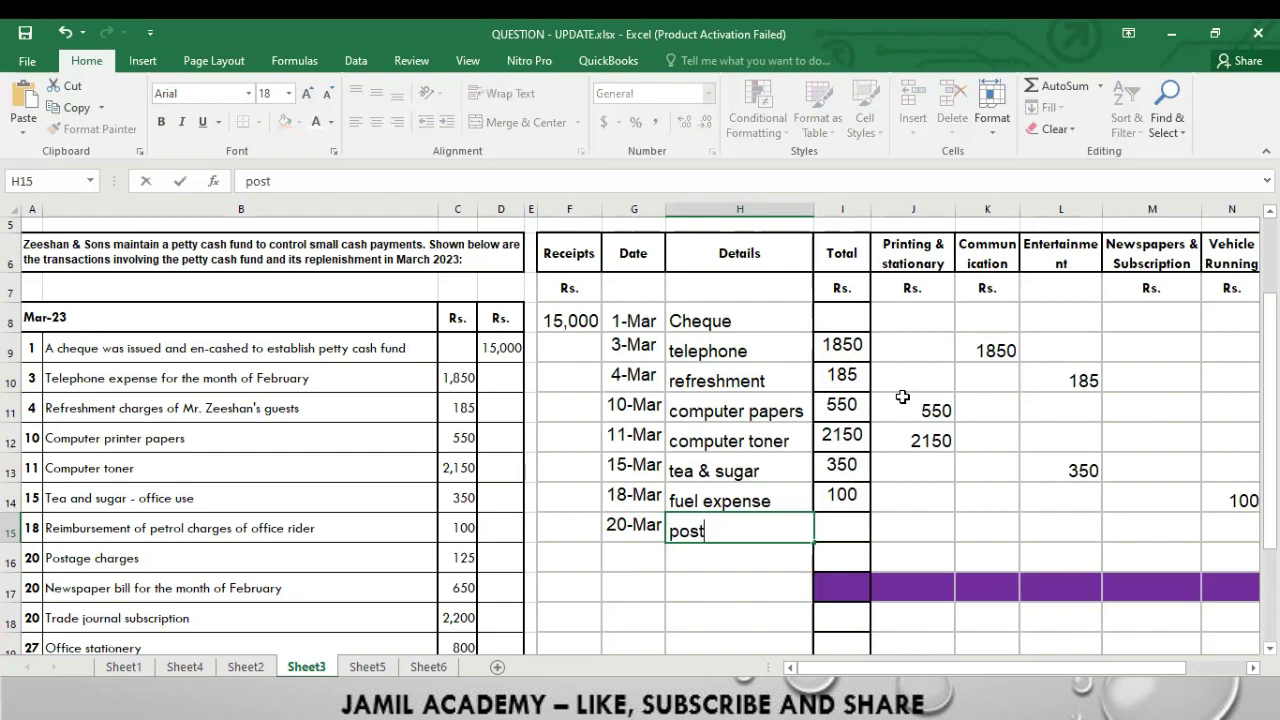
type("age charges")
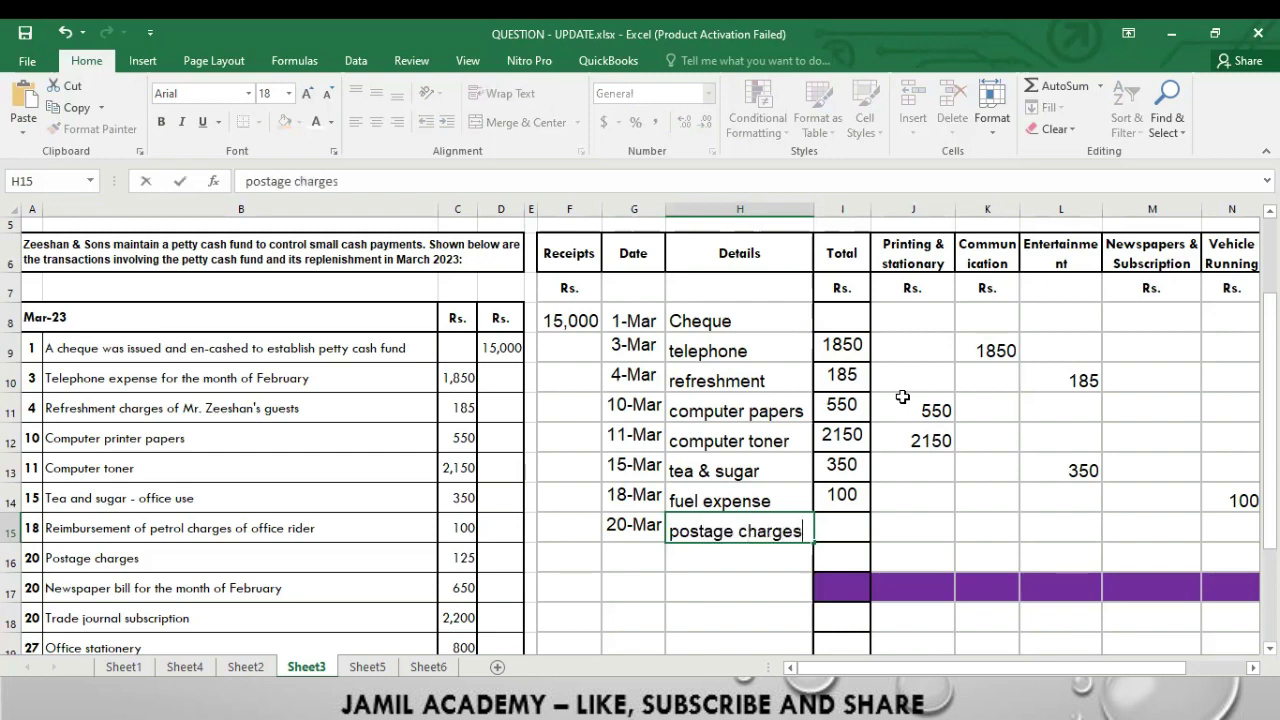
key("Tab")
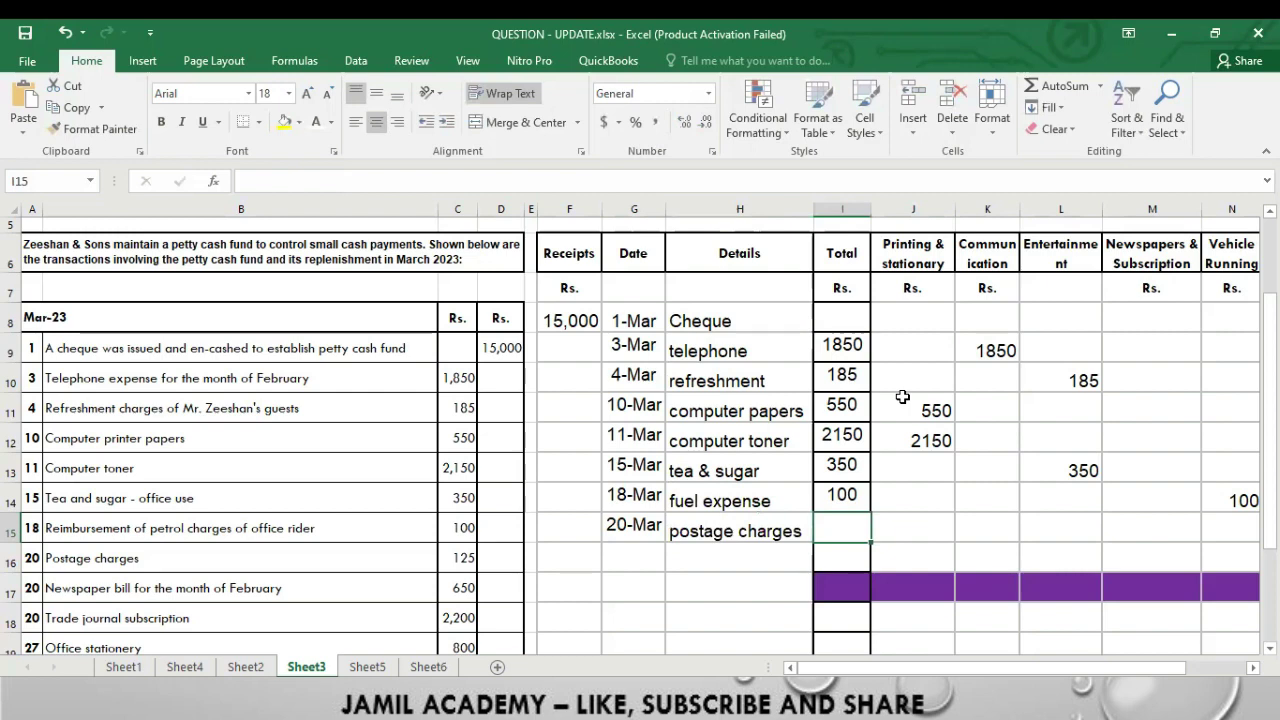
- Enter 125 for the postage charges entry in both the Total and Communication columns
type("12")
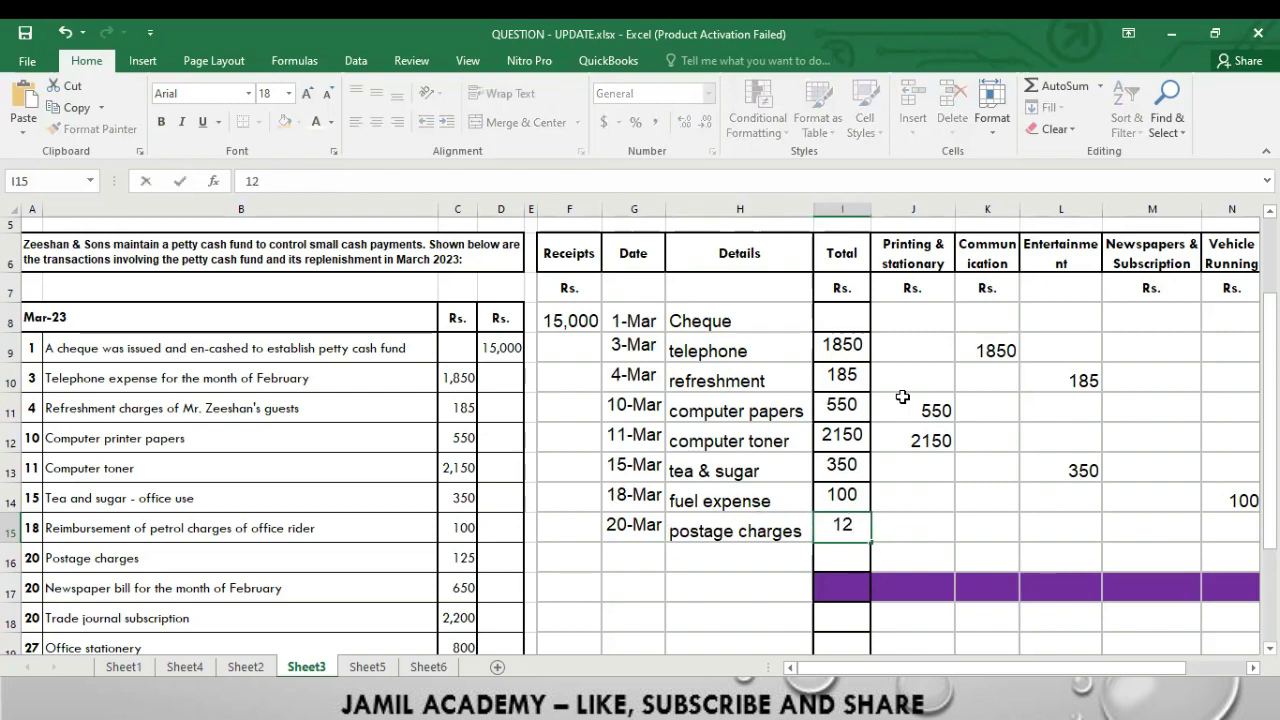
type("5")
key("Tab")
key("Tab")
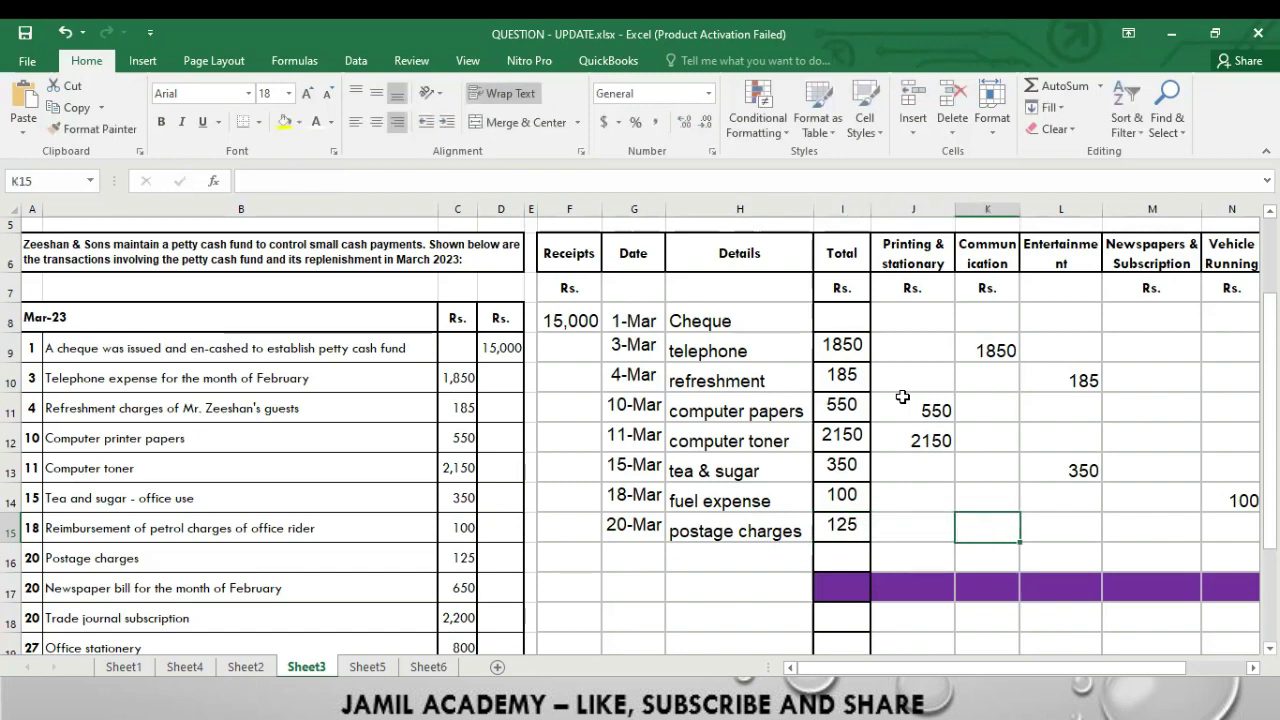
type("125")
key("Return")
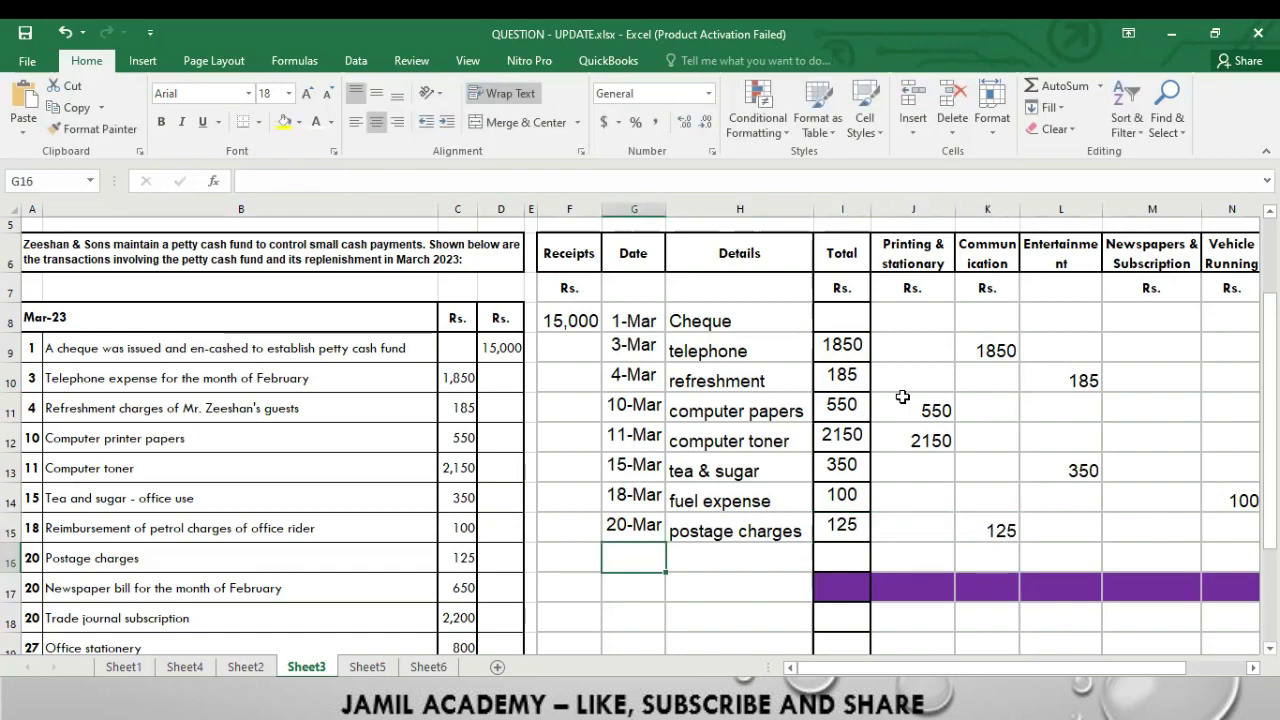
- Add an entry in row 16 dated 20 March with the details "Newspaper"
type("20")
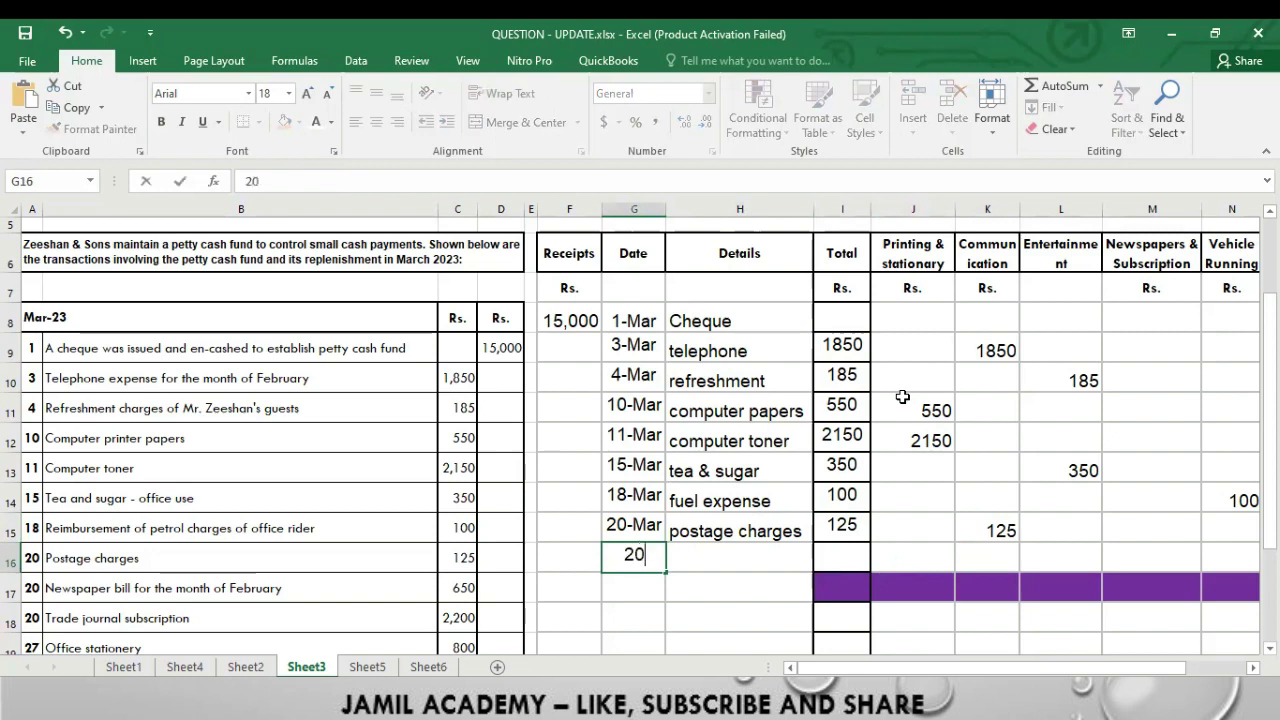
type(" Mar")
key("Tab")
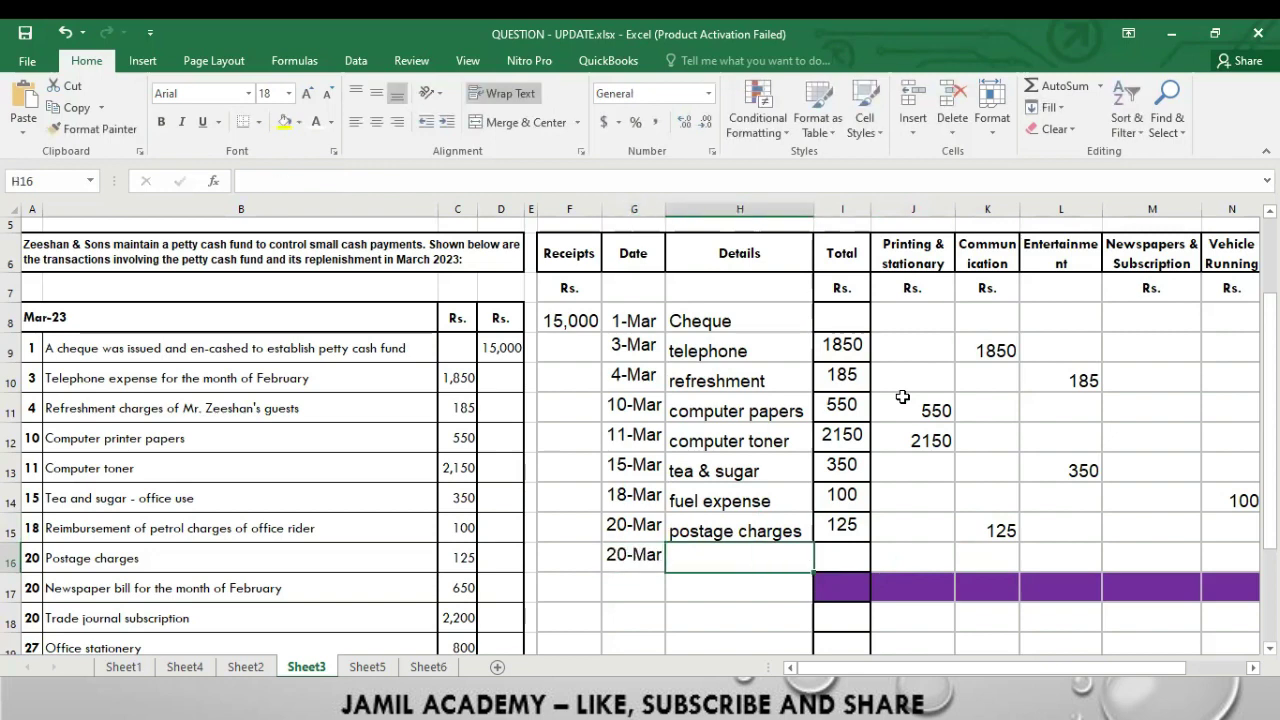
type("Newspaper")
key("Tab")
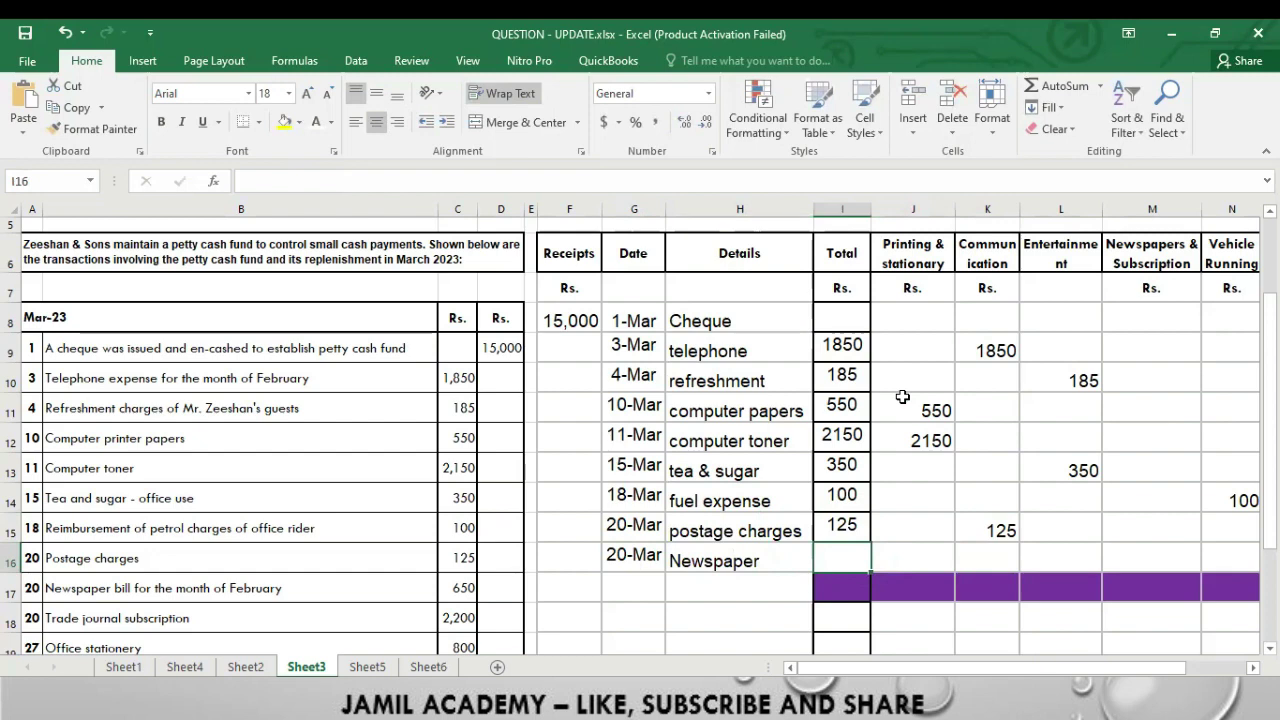
- Enter 650 for the newspaper entry in both the Total and Newspapers & Subscription columns
type("650")
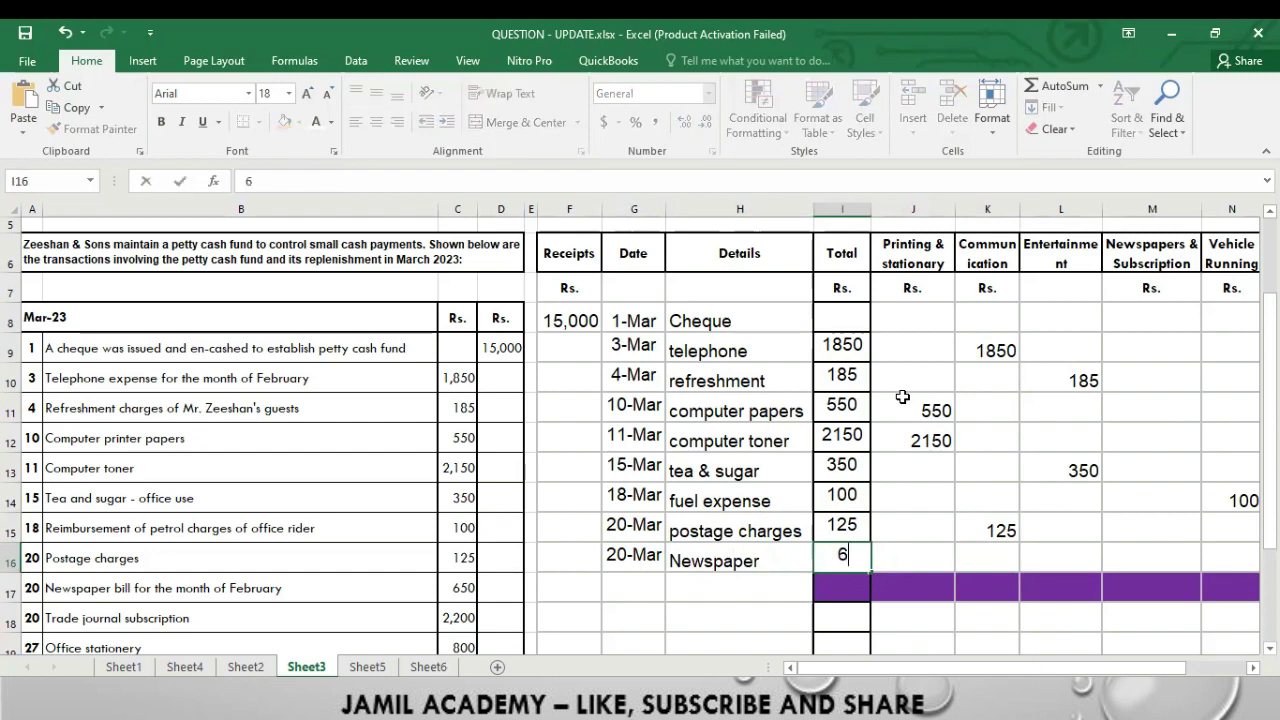
key("Tab")
key("Tab")
key("Tab")
key("Tab")
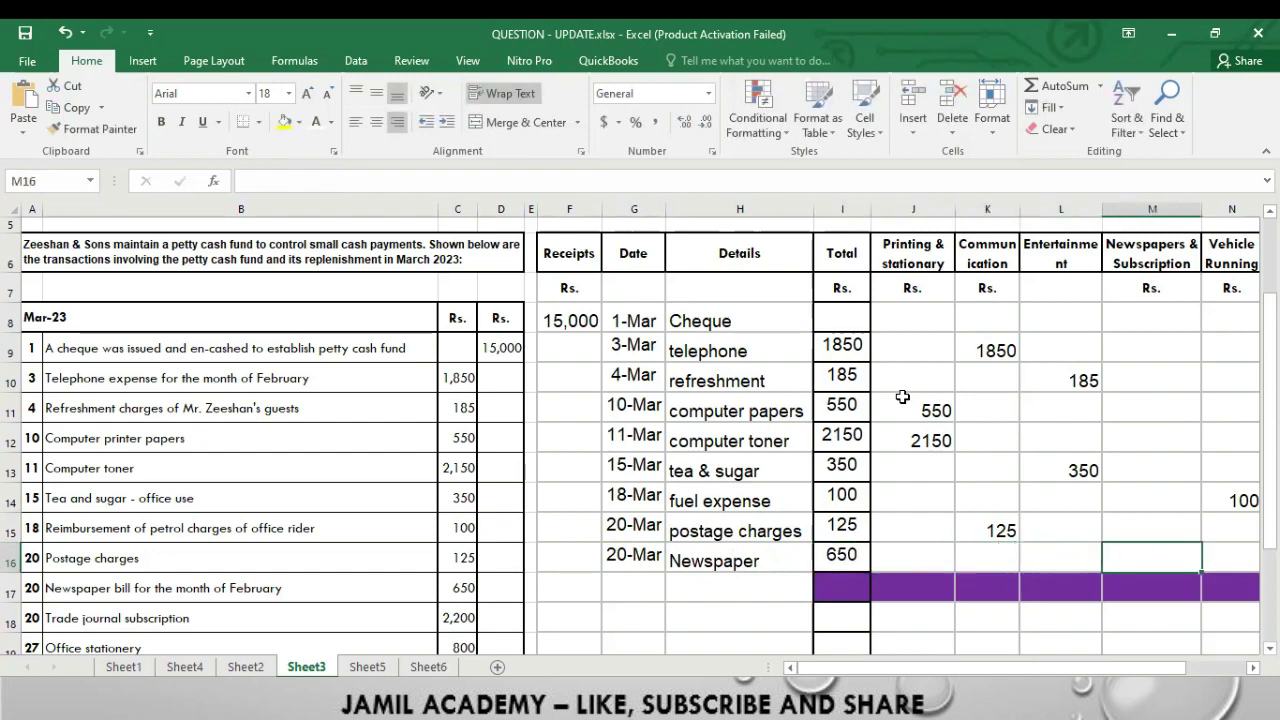
type("650")
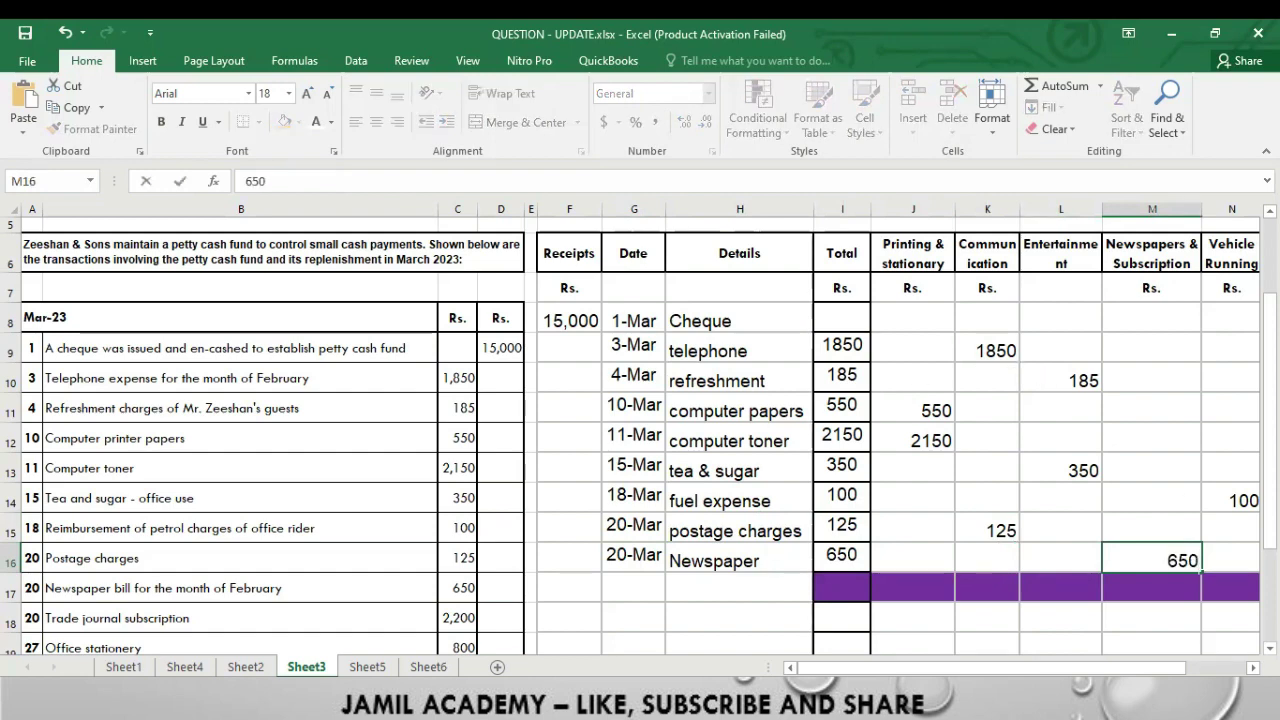
key("Return")
- Add an entry in row 17 with the 20 March date copied from the row above and the details "journnal"
scroll(743, 387, "down", 2)
left_click(626, 378)
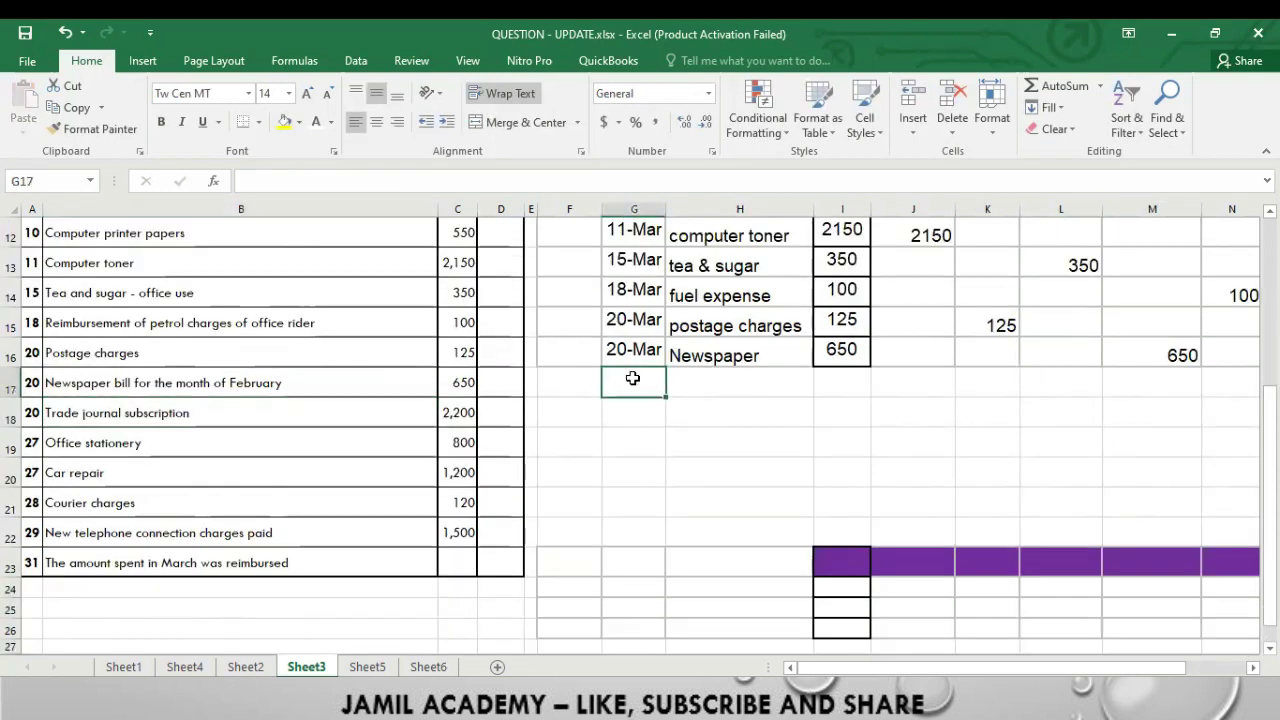
left_click(618, 357)
left_click(628, 374, "shift")
key("ctrl+d")
type("journnal")
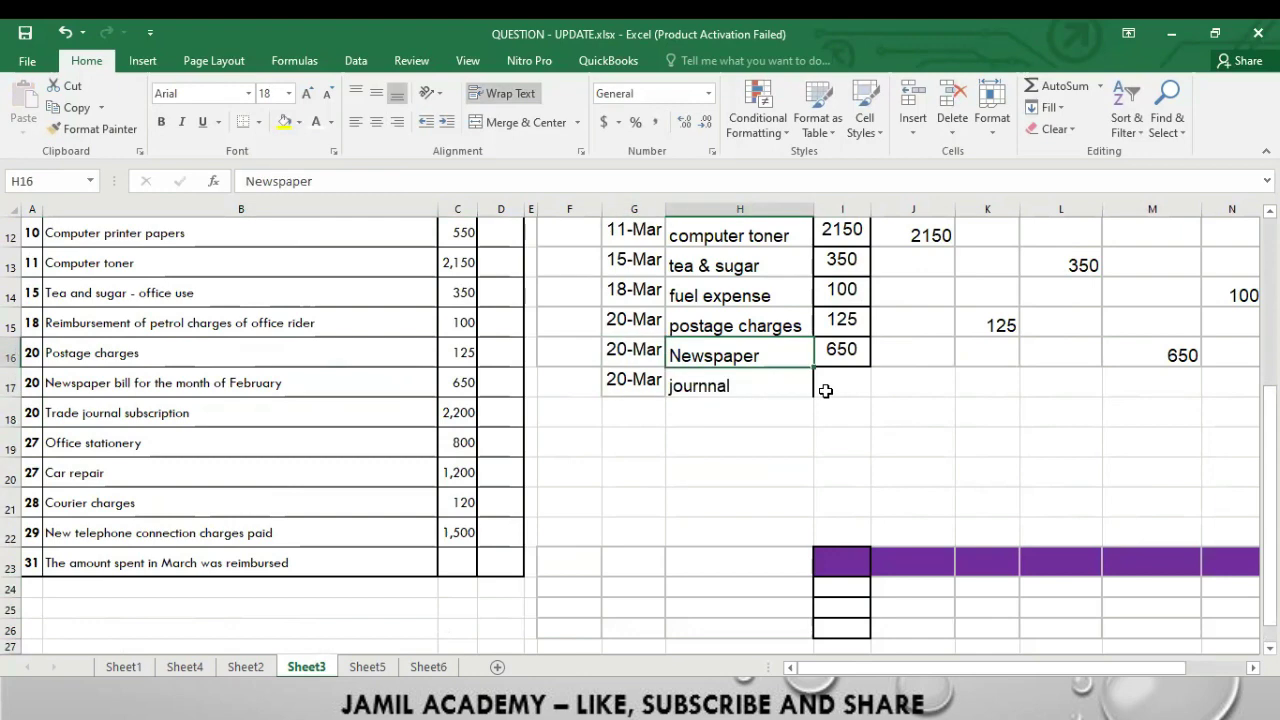
key("Tab")
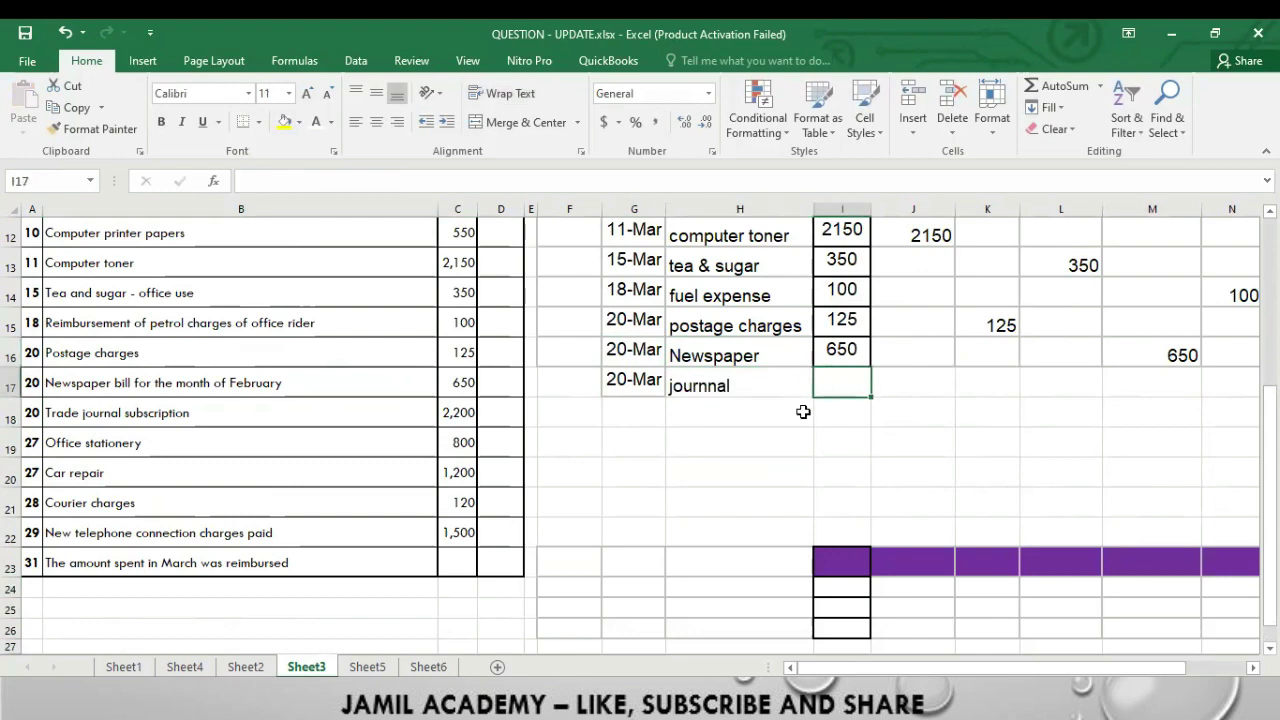
- Enter 2200 for the journal entry in both the Total and Newspapers & Subscription columns
type("2200")
key("Tab")
key("Tab")
key("Tab")
key("Tab")
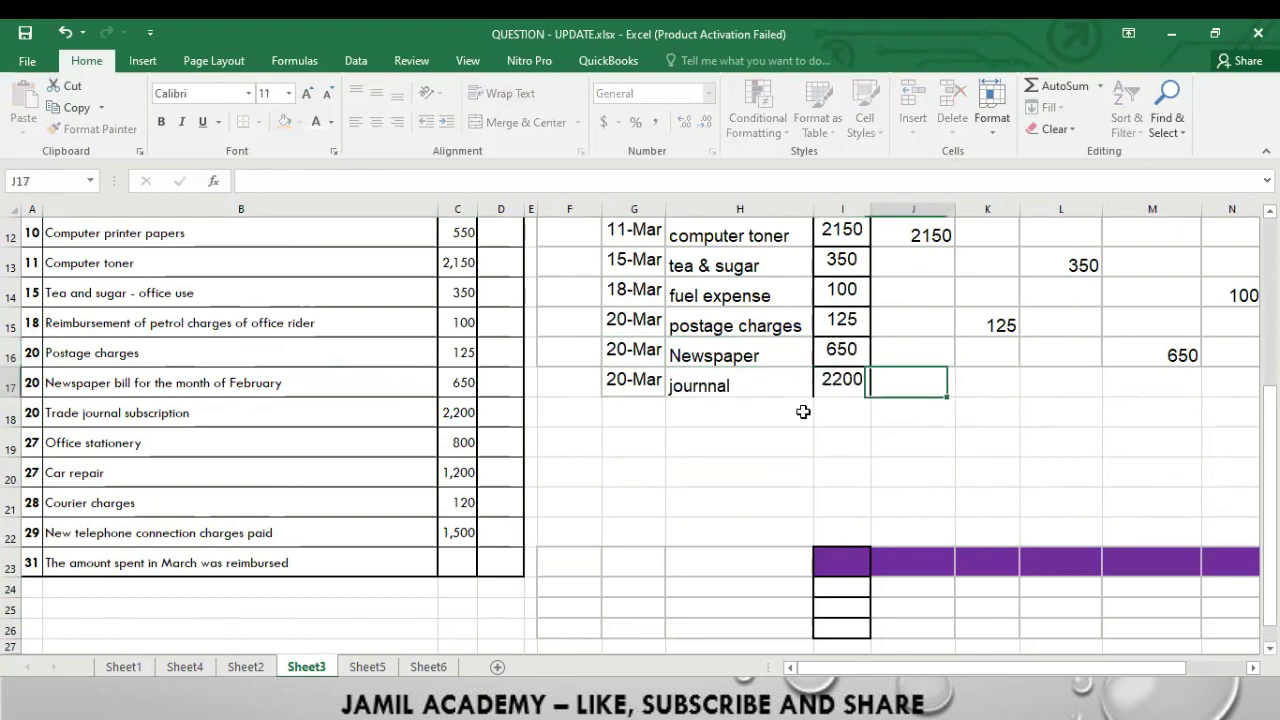
type("2200")
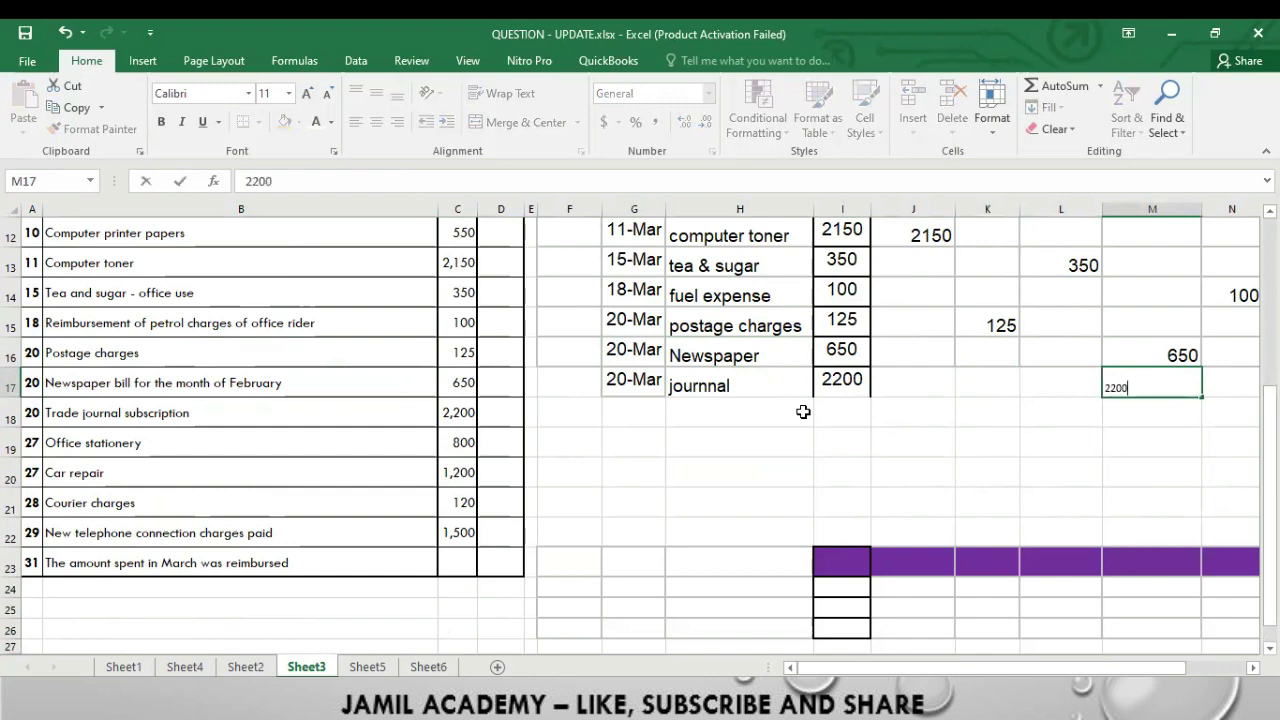
key("Return")
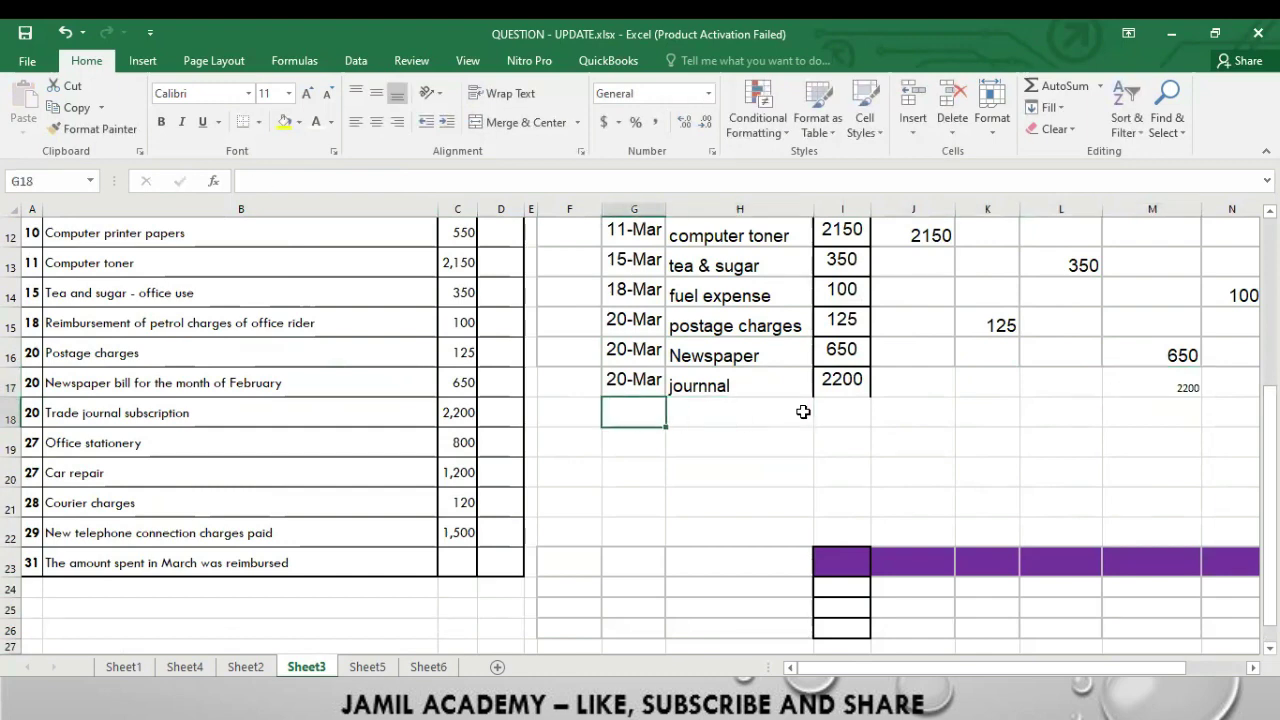
- Add the 27 March "office startionary" entry in row 18 with 800 in both the Total and Printing & stationery columns
type("27-Mar")
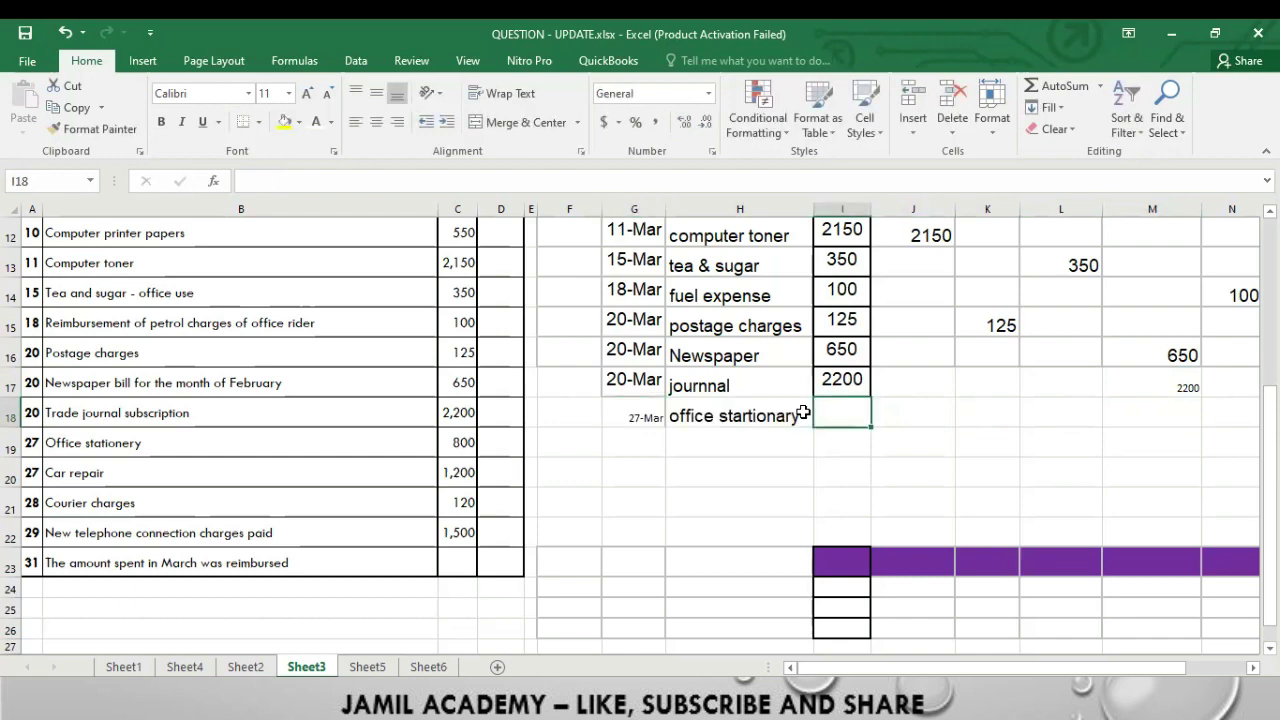
type("800")
key("Tab")
type("800")
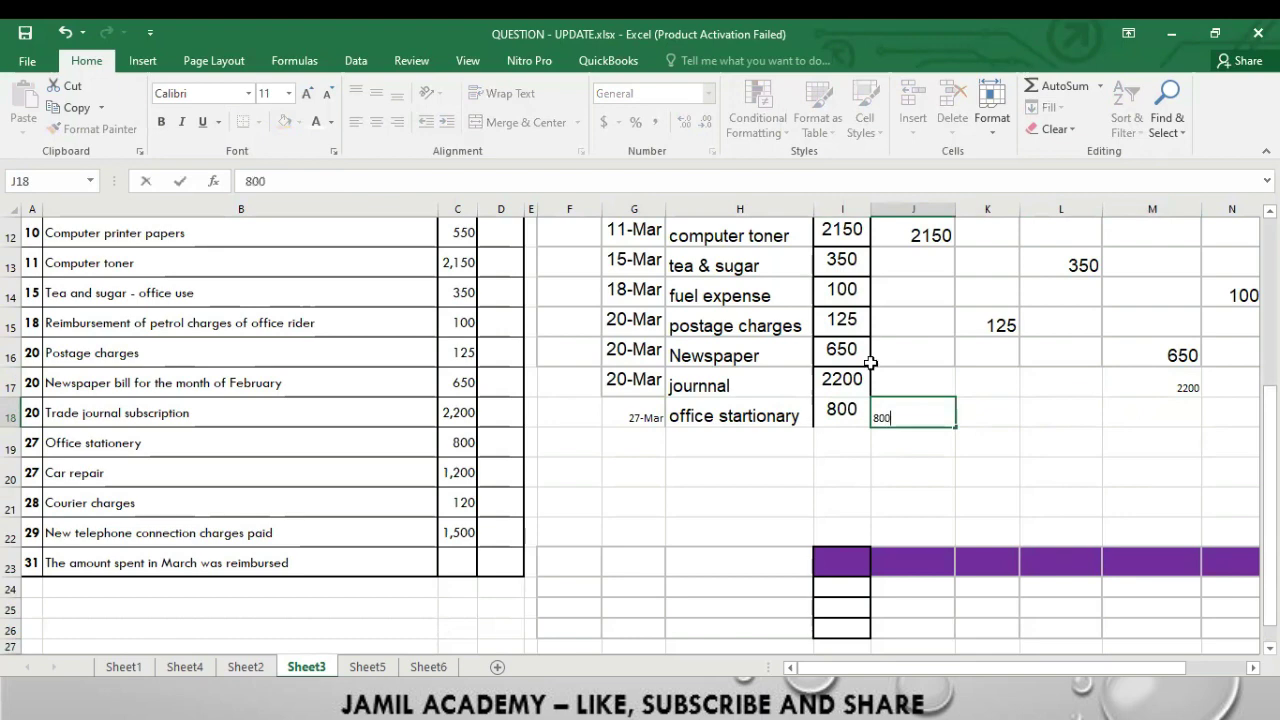
- Freeze the worksheet rows above row 7 so the column headings stay in view
scroll(871, 362, "up", 4)
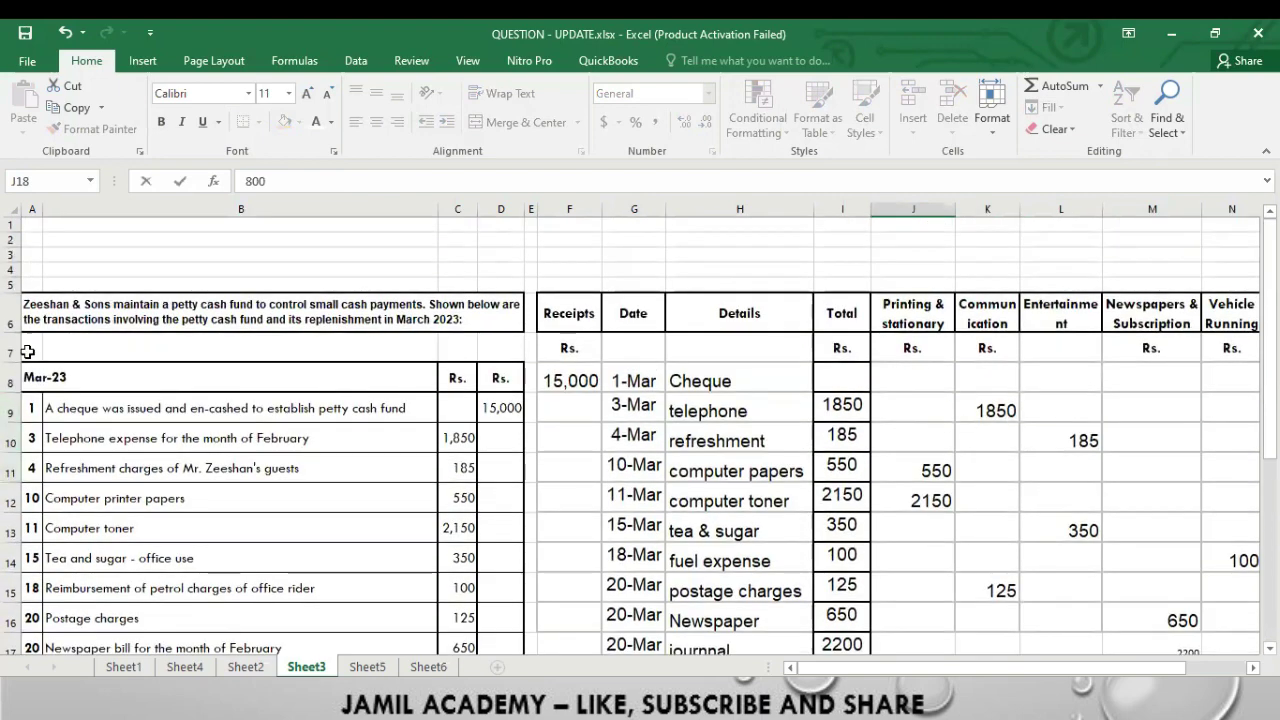
left_click(27, 351)
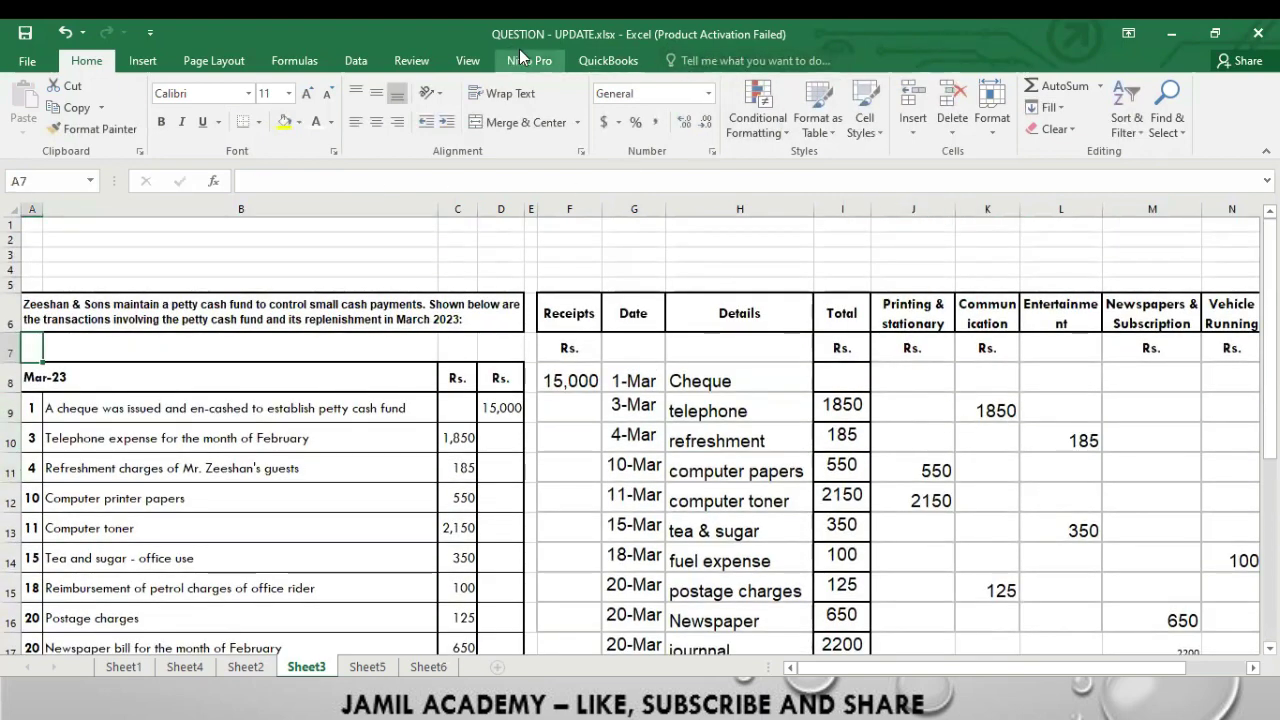
left_click(468, 60)
left_click(607, 108)
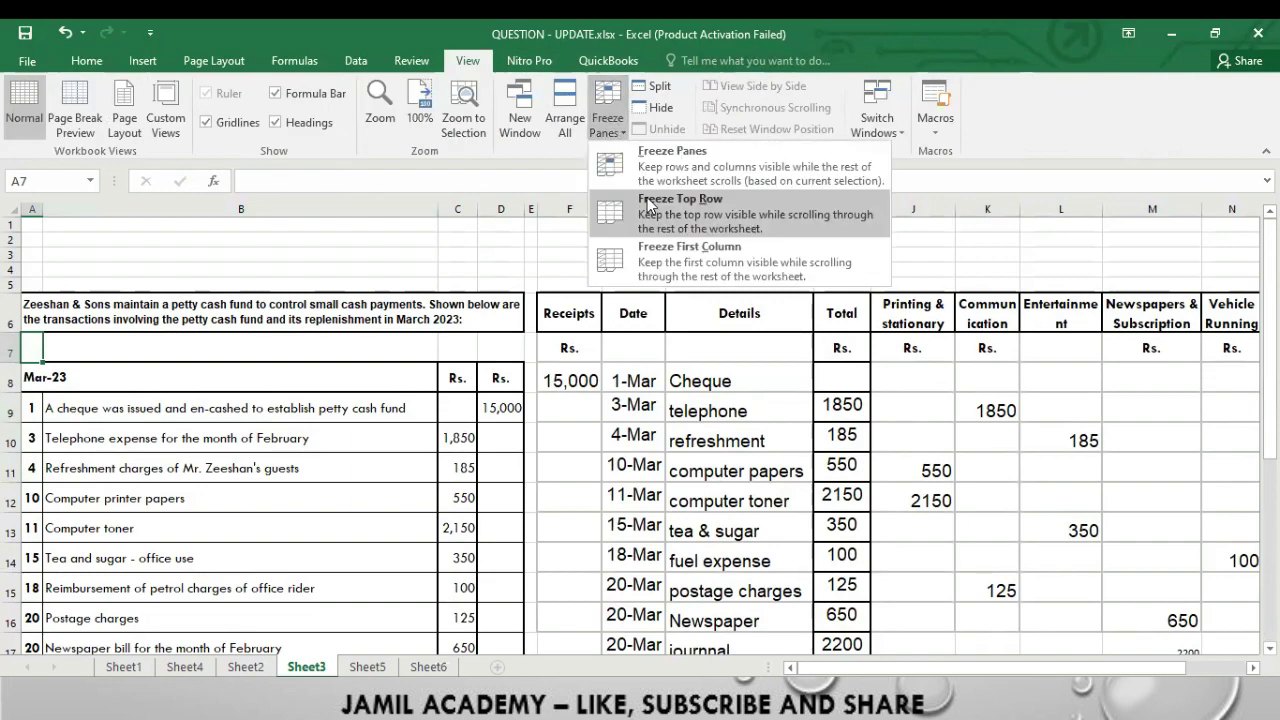
left_click(672, 160)
scroll(850, 362, "down", 4)
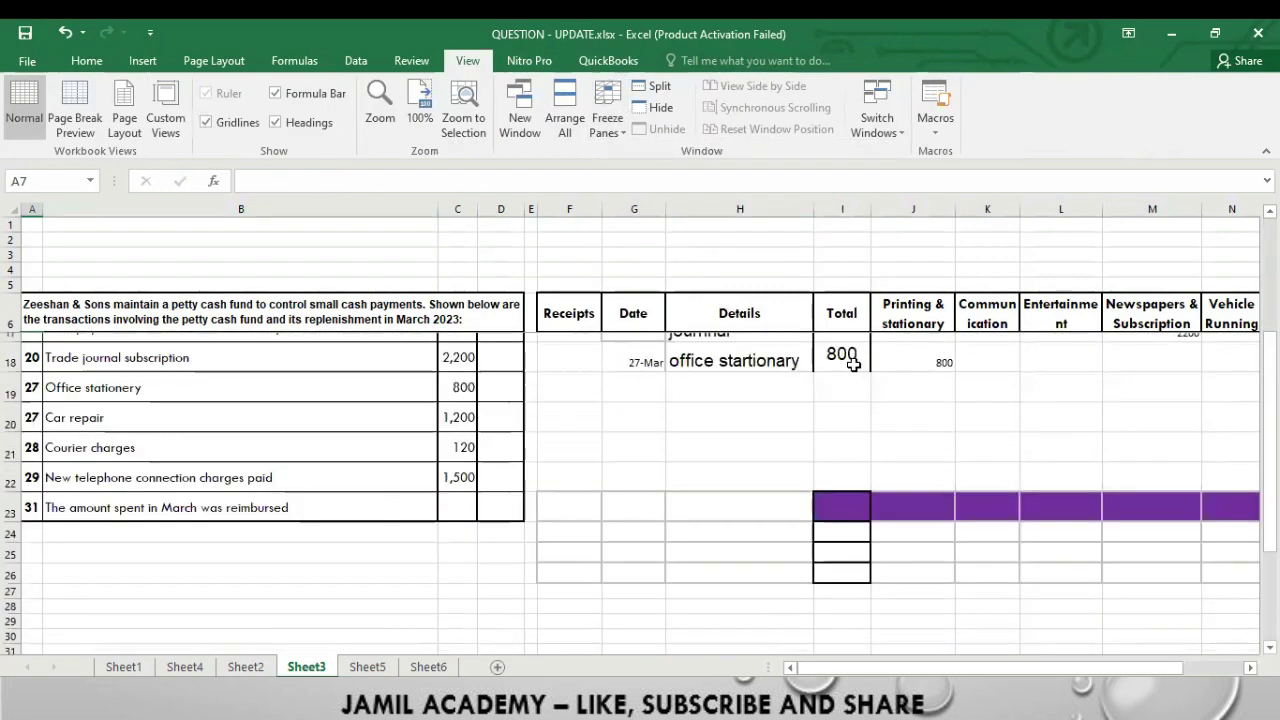
- Add an entry in row 19 dated 27 March with the details "Car repair"
scroll(850, 362, "up", 4)
scroll(850, 362, "down", 1)
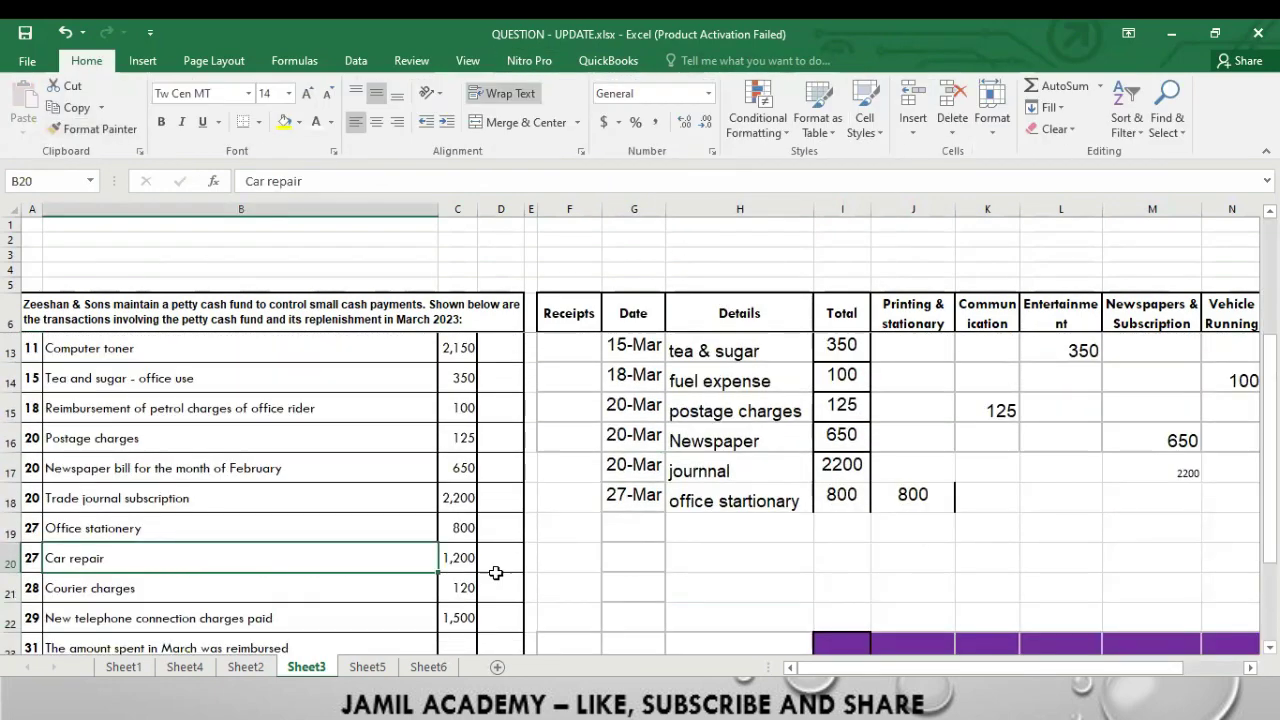
left_click(638, 530)
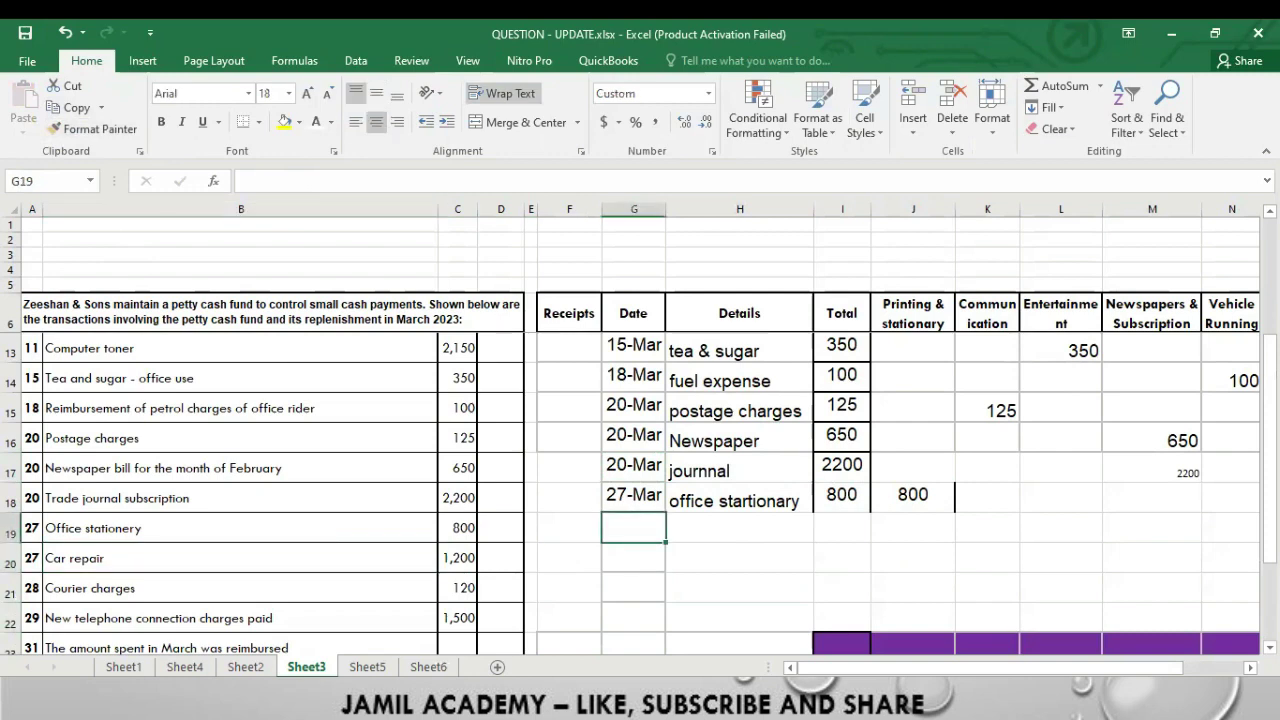
type("27")
key("Tab")
type("Ca")
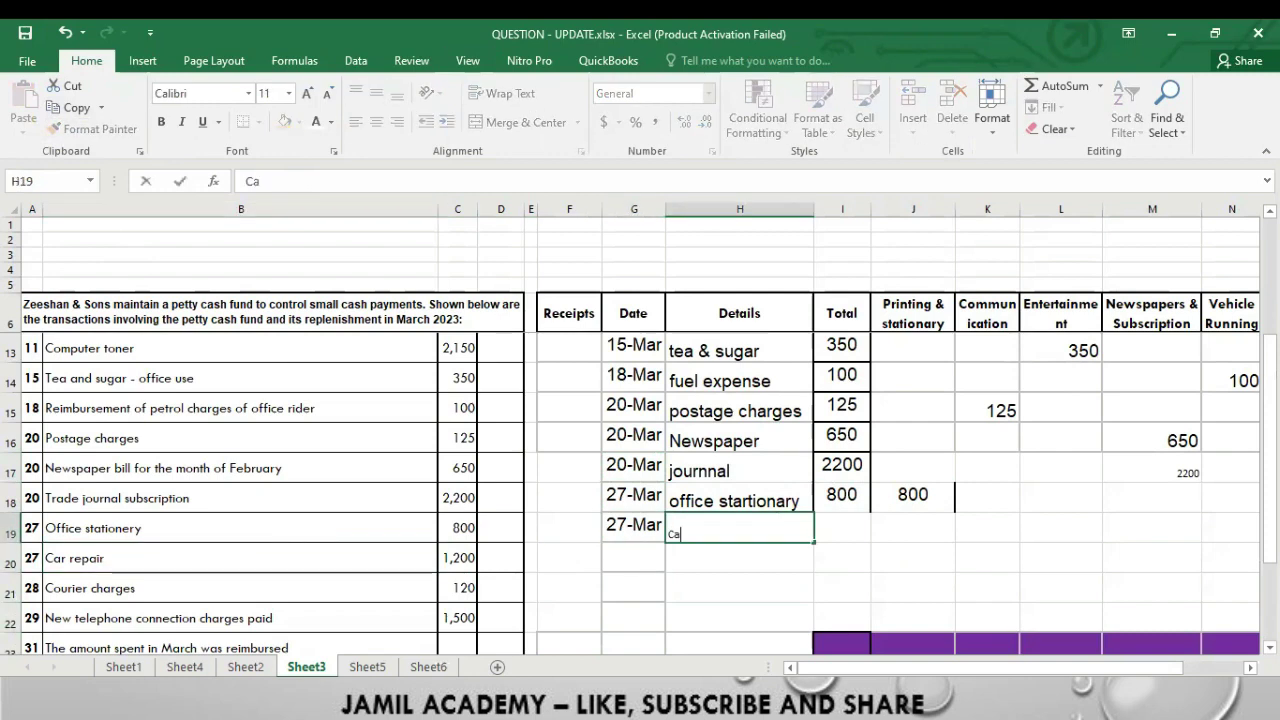
type("r repair")
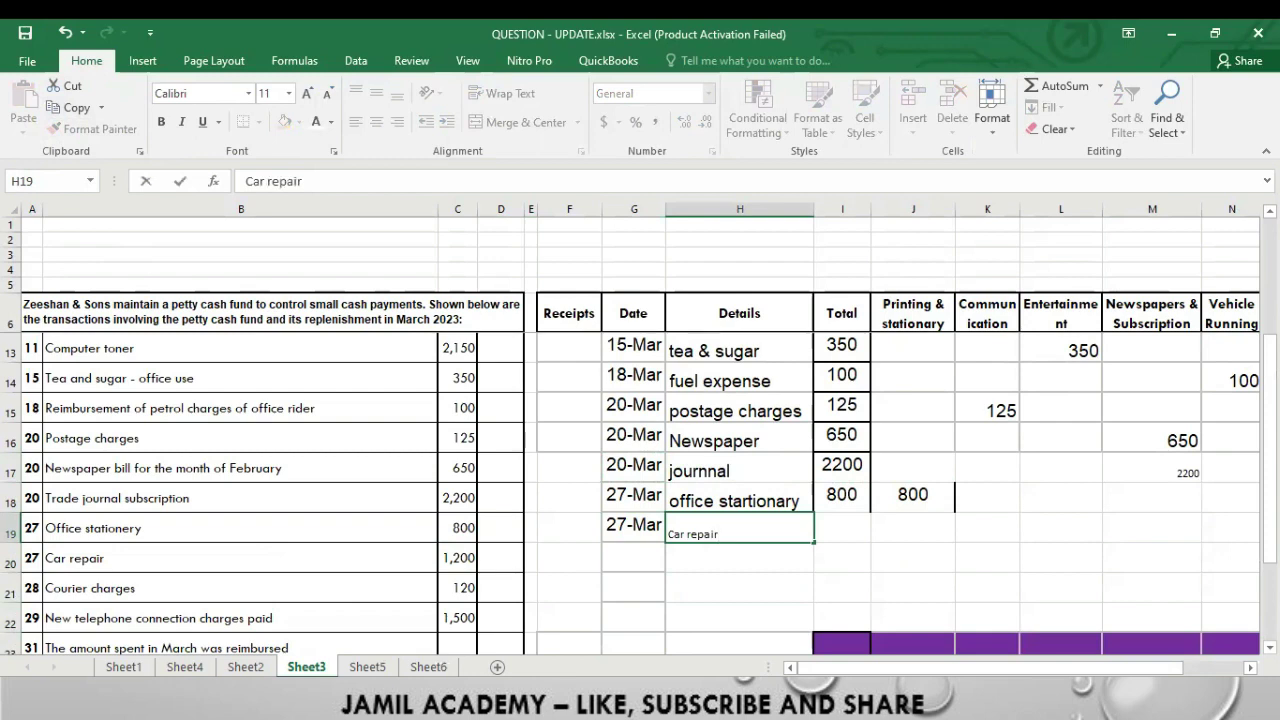
- Enter 1200 for the car repair entry in both the Total and Vehicle Running columns
key("Tab")
type("1200")
key("Tab")
key("Tab")
key("Tab")
key("Tab")
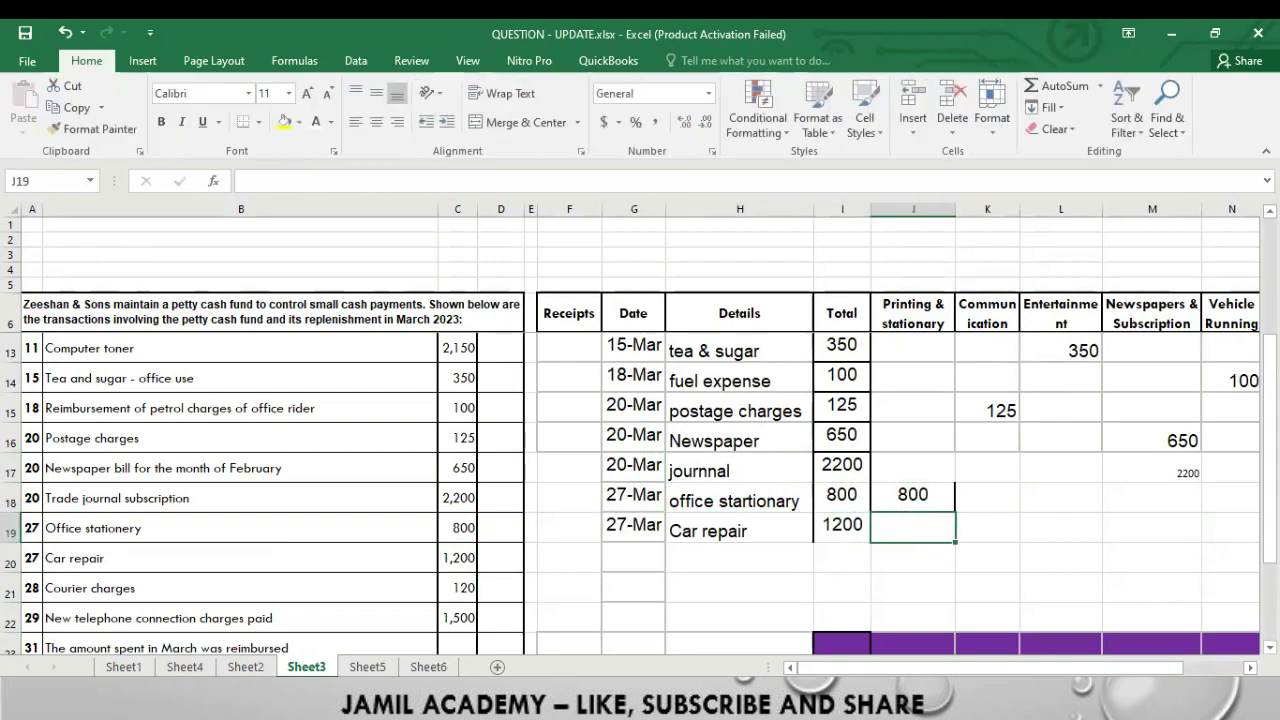
key("Tab")
type("1200")
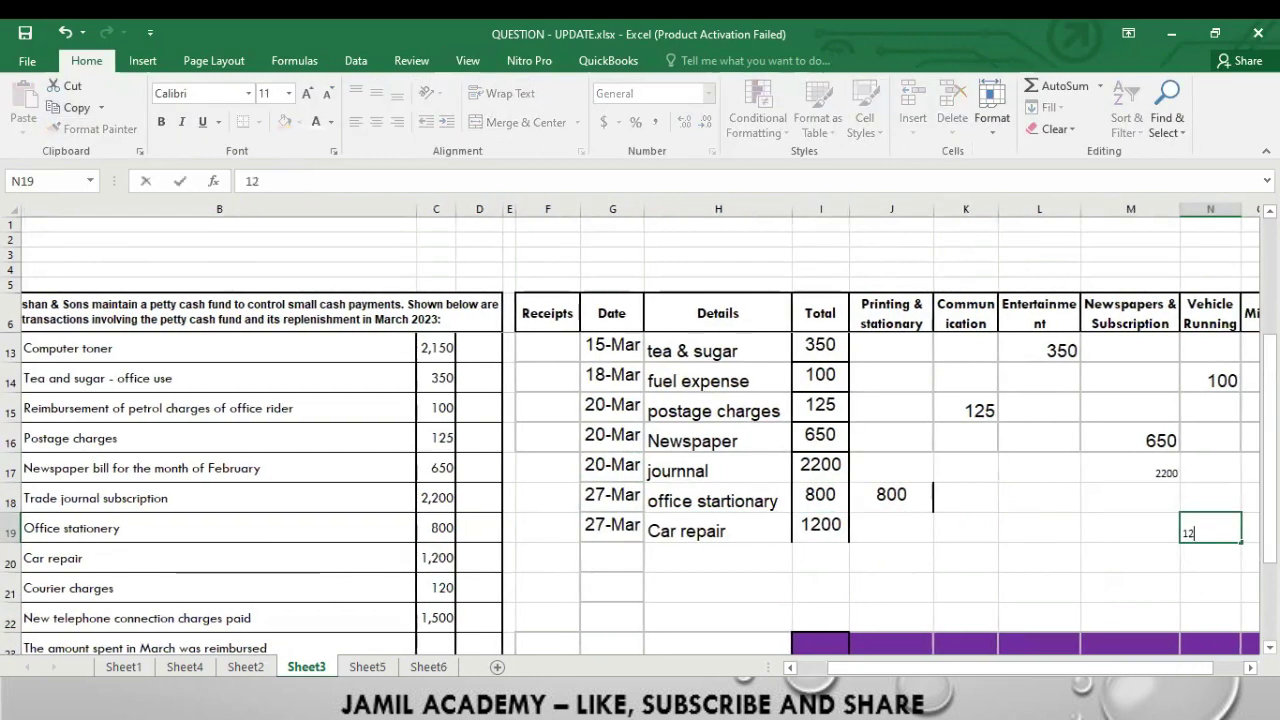
key("ctrl+Return")
- Add an entry in row 20 dated 28 March with the details "Courier Charges"
key("Left")
key("Left")
key("Left")
key("Left")
key("Left")
key("Left")
key("Left")
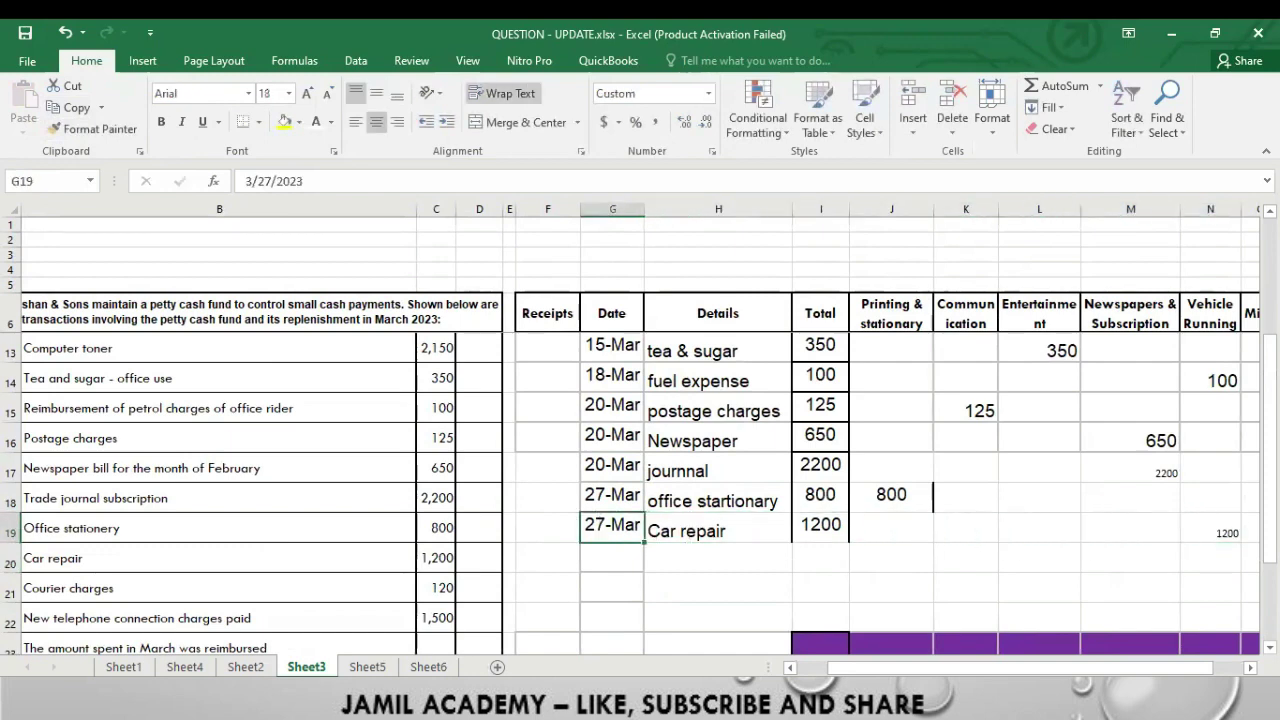
key("Down")
key("Left")
key("Left")
key("Left")
key("Left")
key("Left")
key("Left")
key("Down")
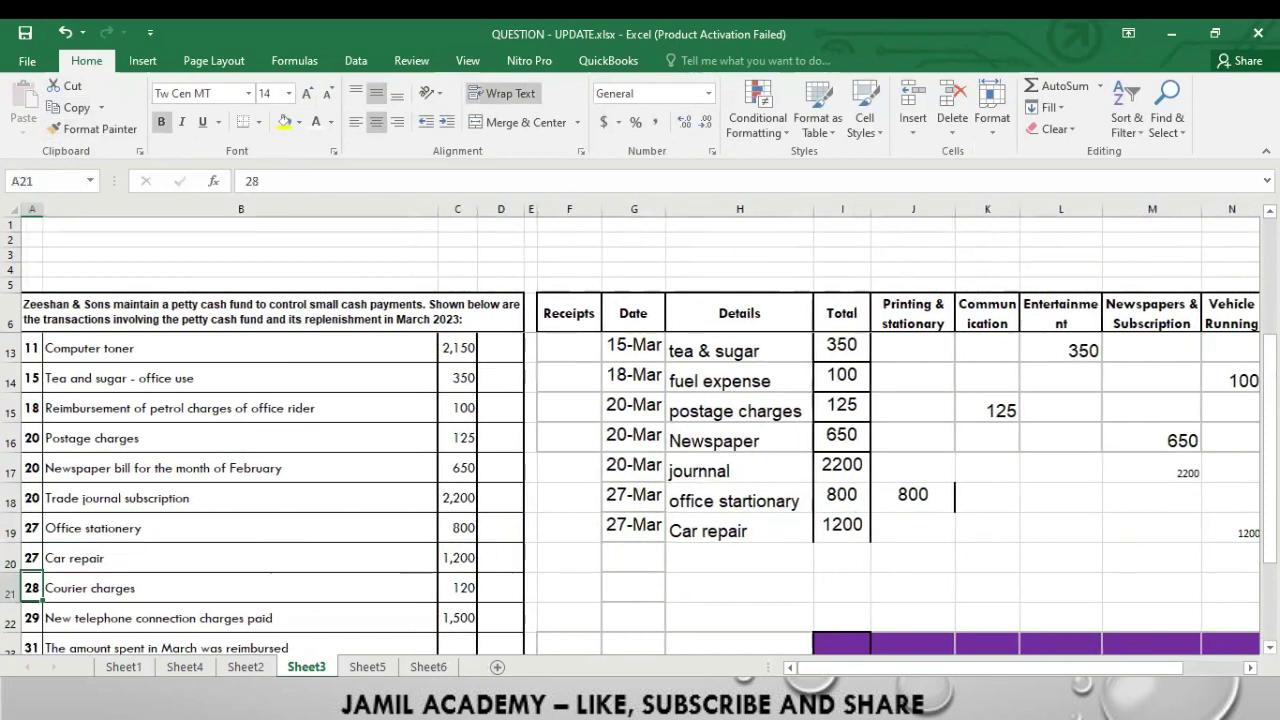
key("Right")
key("Right")
key("Right")
key("Right")
key("Right")
key("Right")
key("Up")
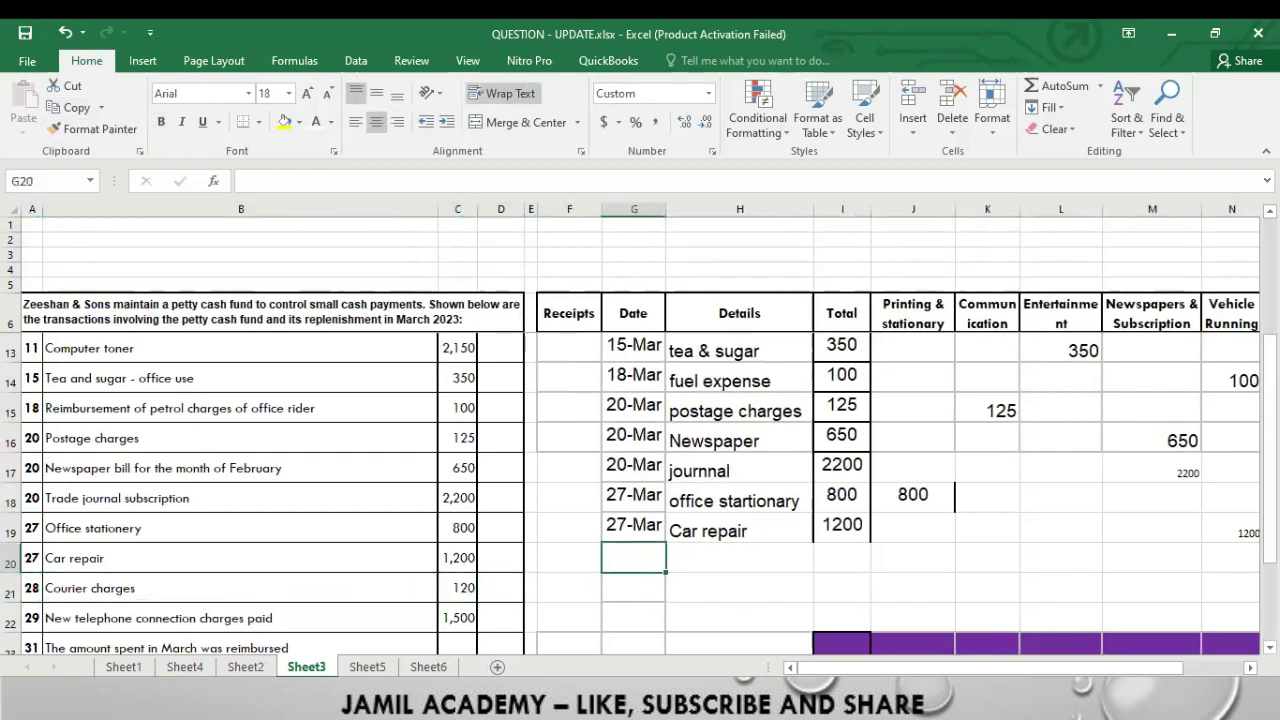
type("28 ")
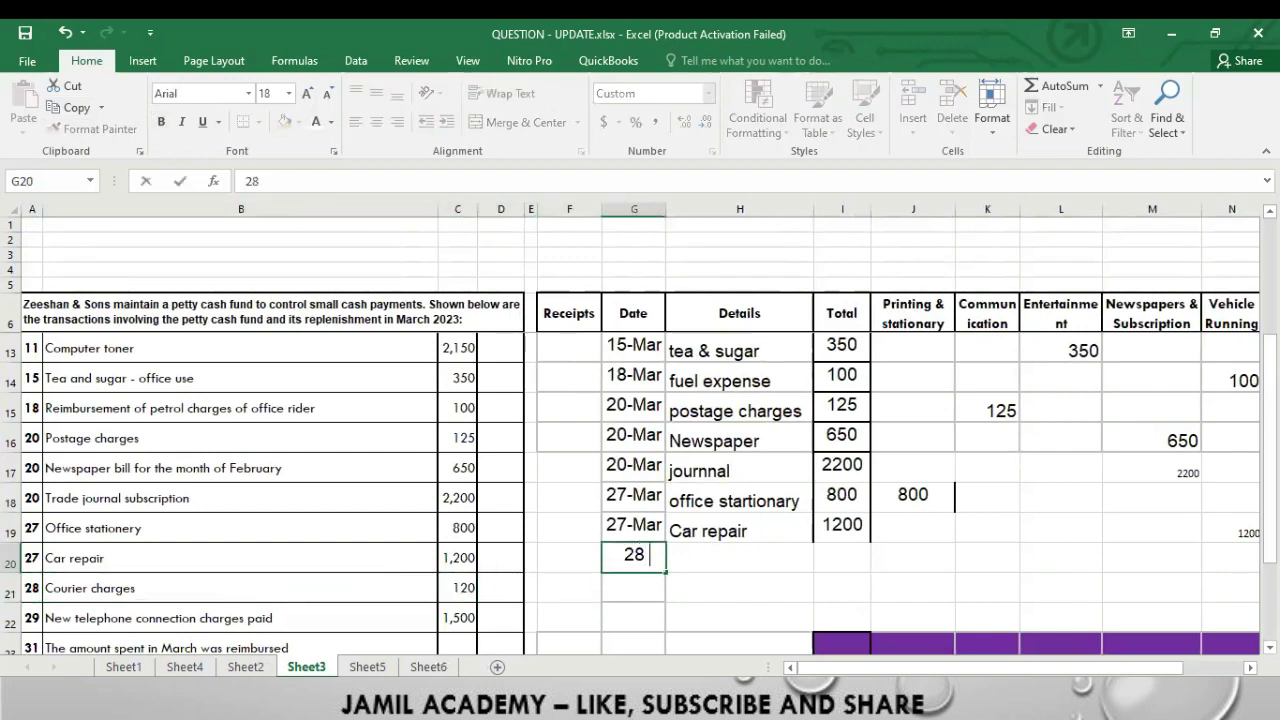
type("mar")
key("Tab")
type("Co")
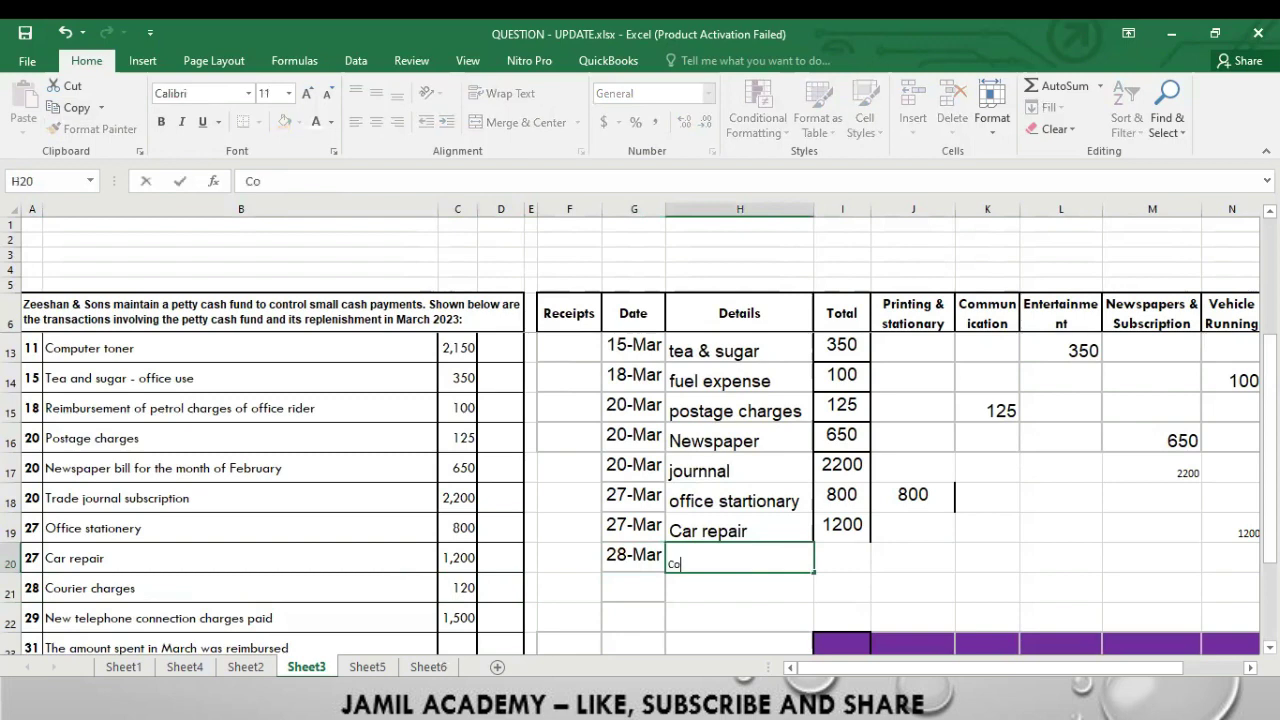
type("urier Charges")
key("ctrl+Return")
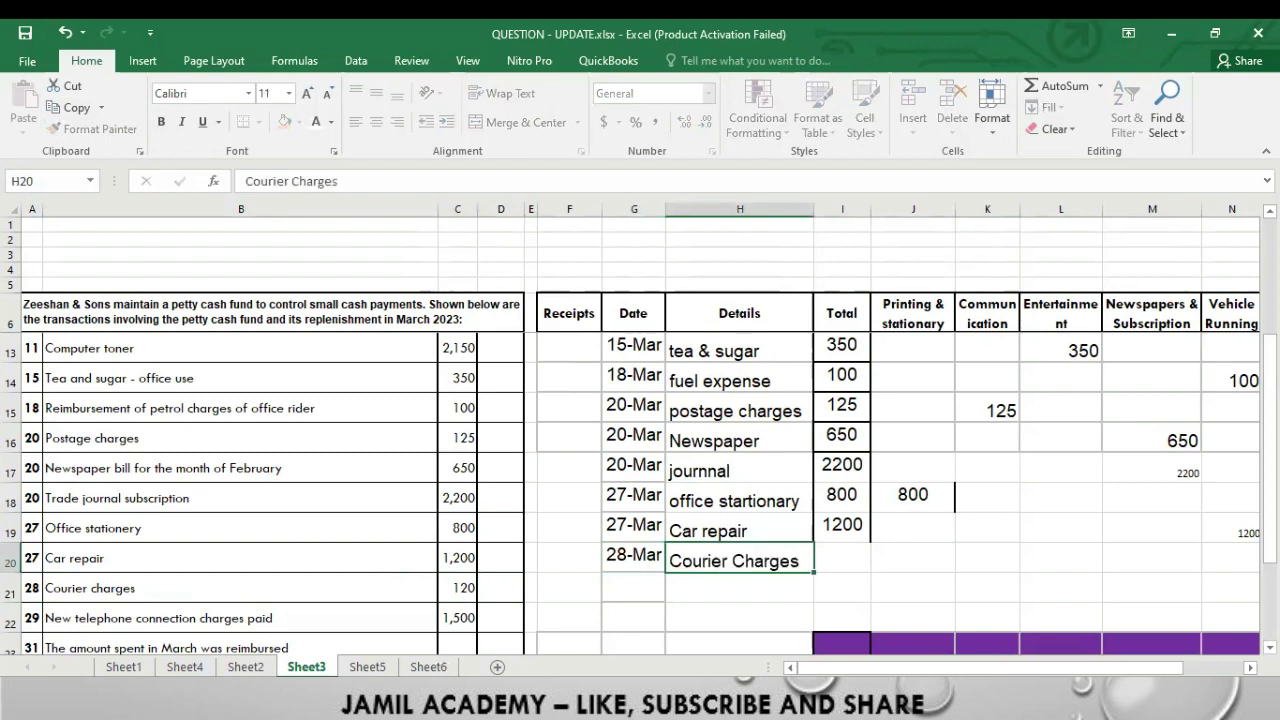
- Enter 120 for the courier charges in both the Total and Communication columns
left_click(842, 560)
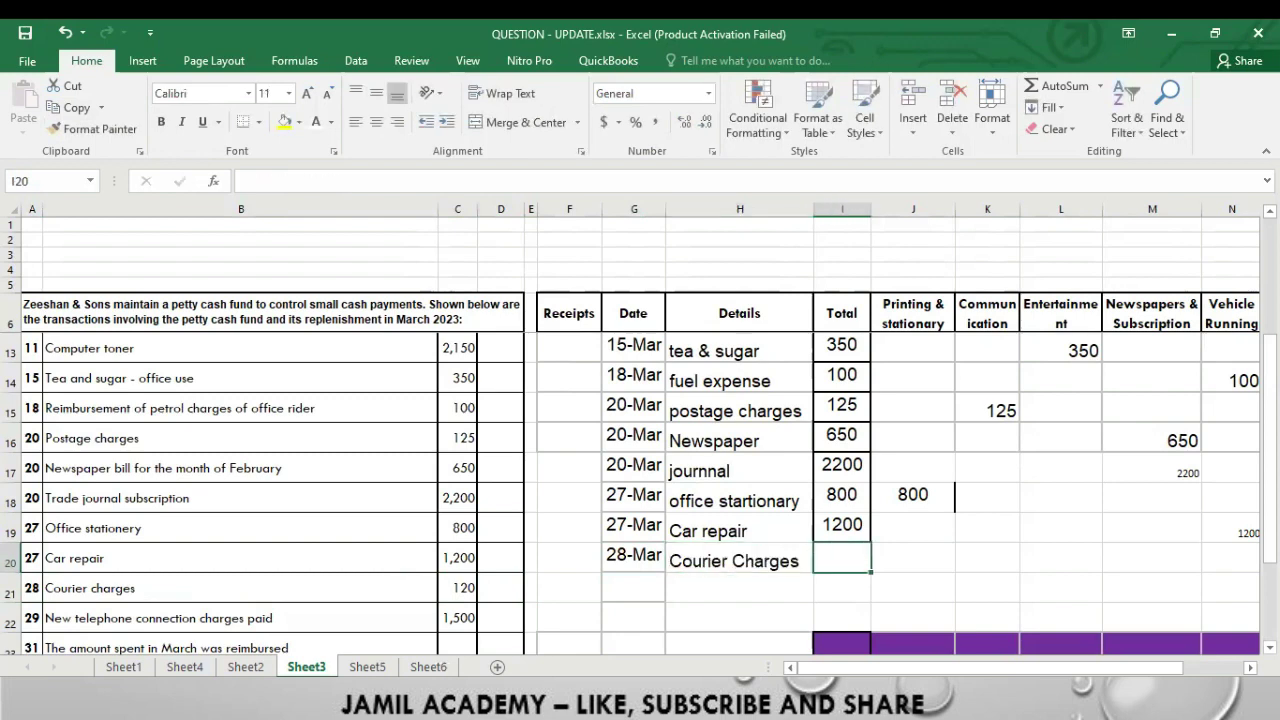
type("120")
key("Tab")
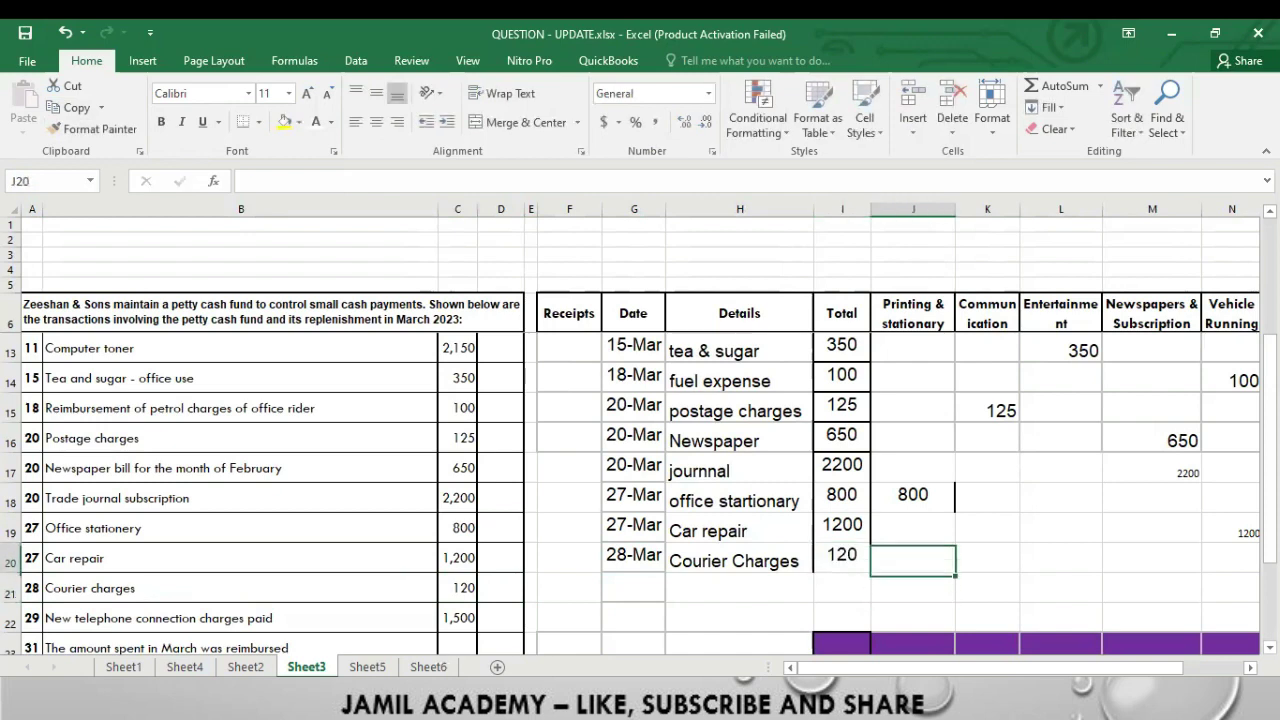
key("Tab")
type("120")
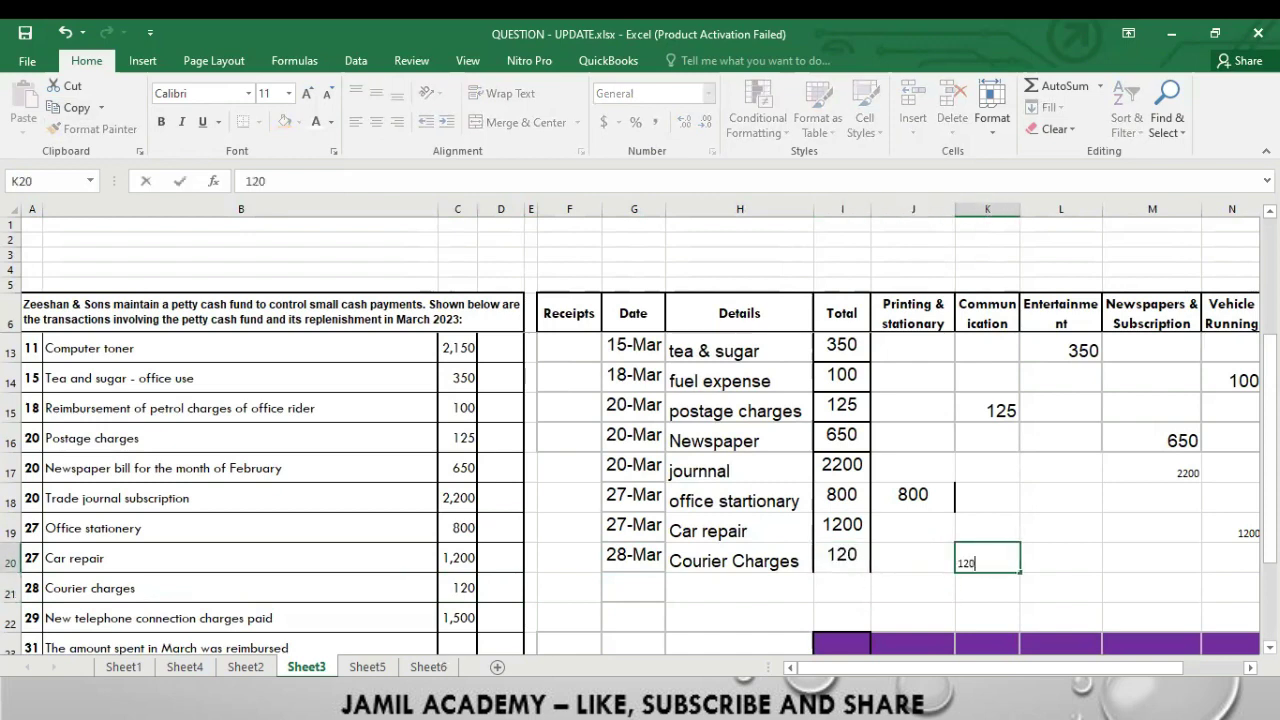
key("Return")
- Add an entry in row 21 dated 29 March with the details "telephone"
key("Left")
key("Left")
key("Left")
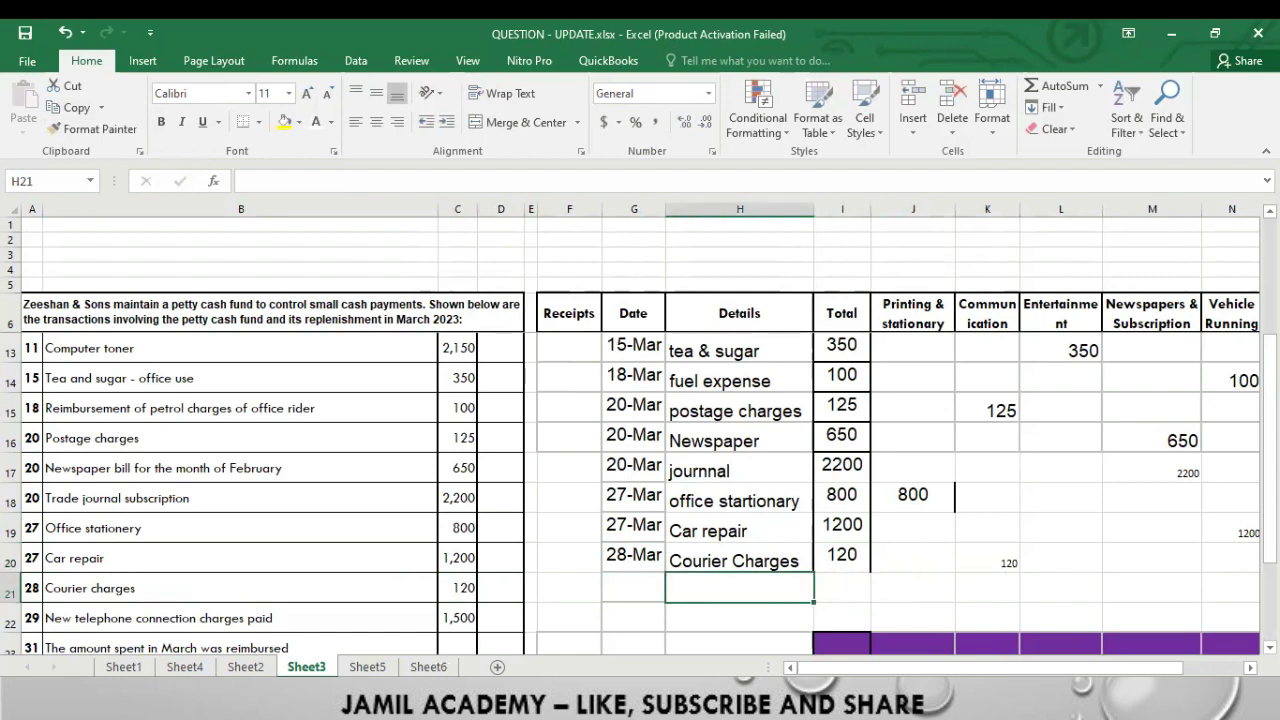
key("Up")
key("Down")
key("Left")
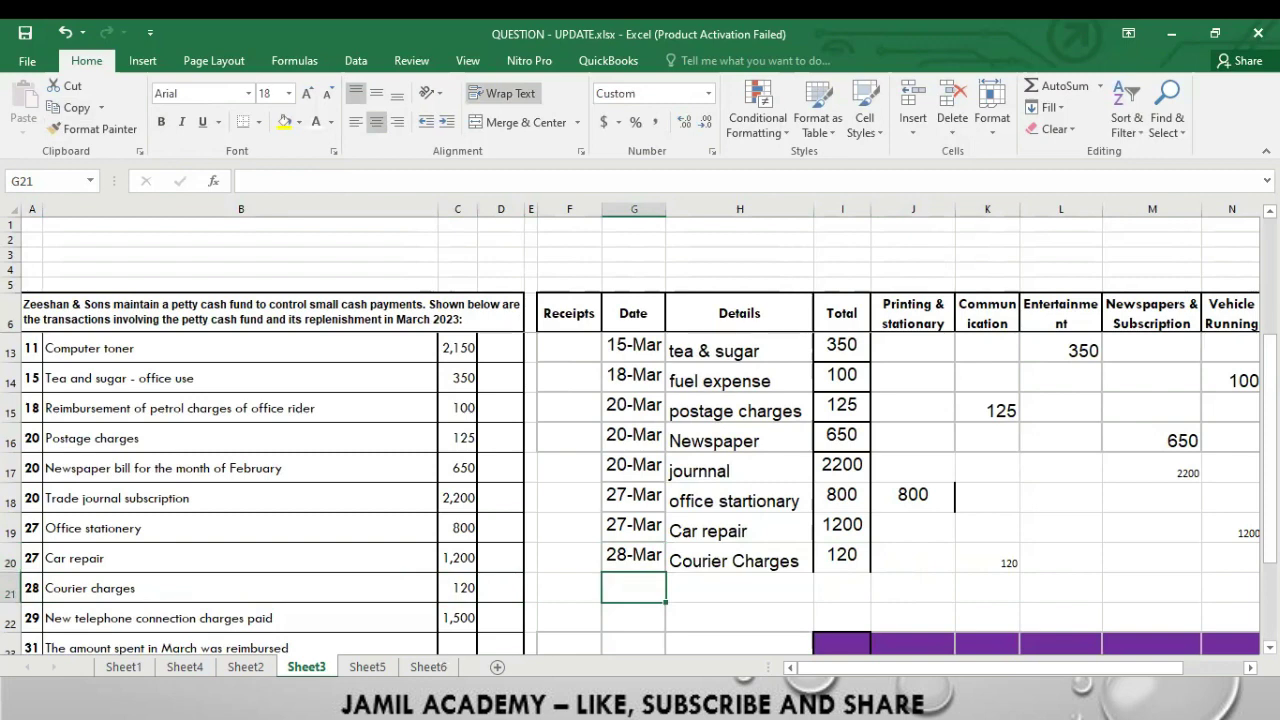
type("29")
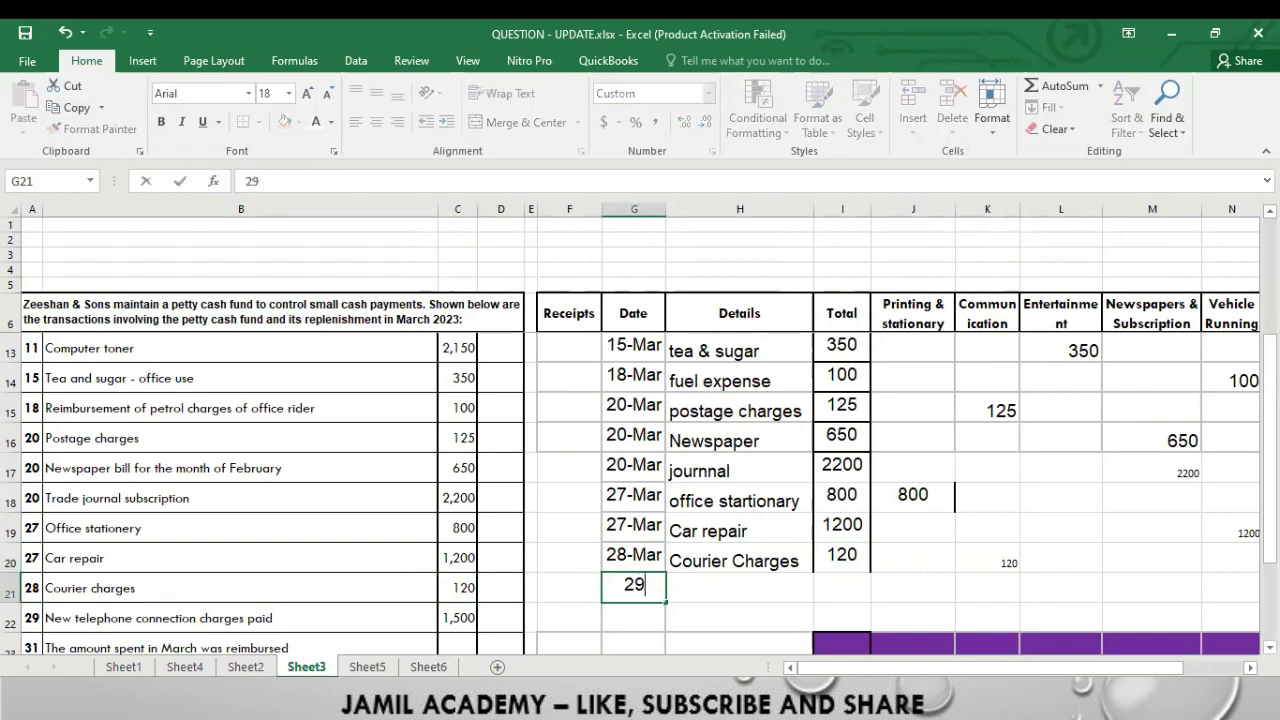
type(" march")
key("Tab")
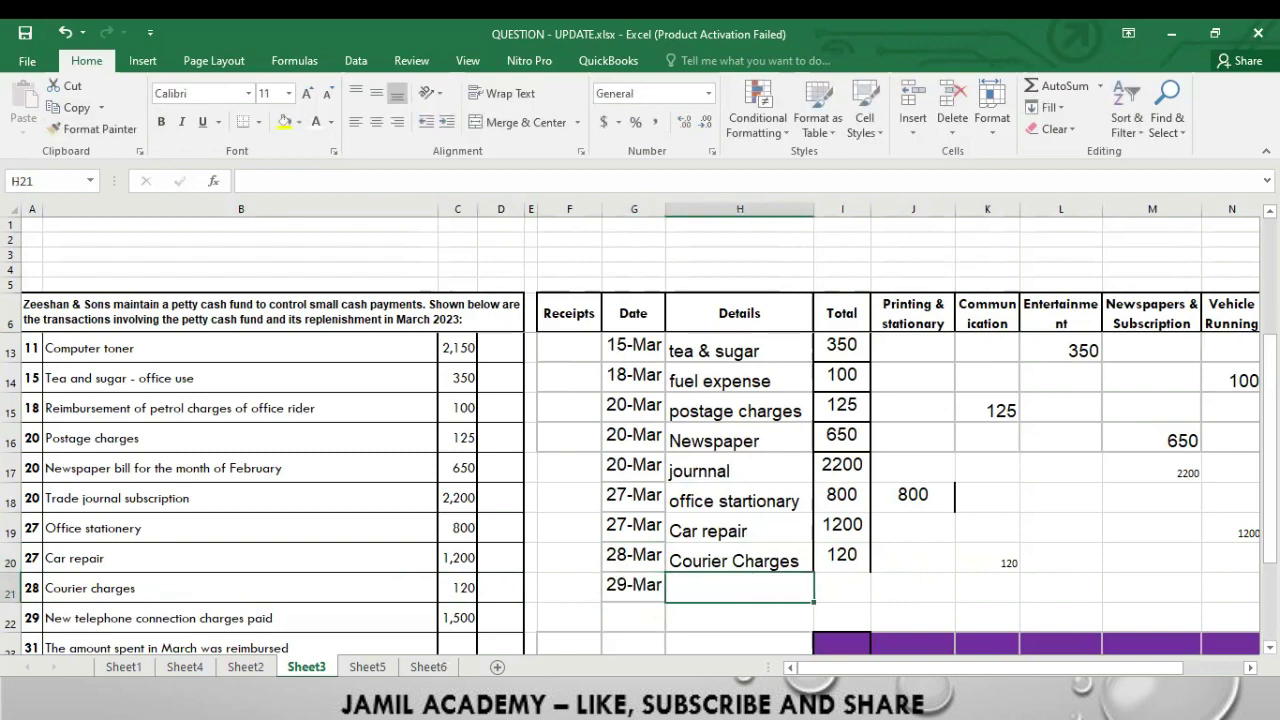
type("Telephone")
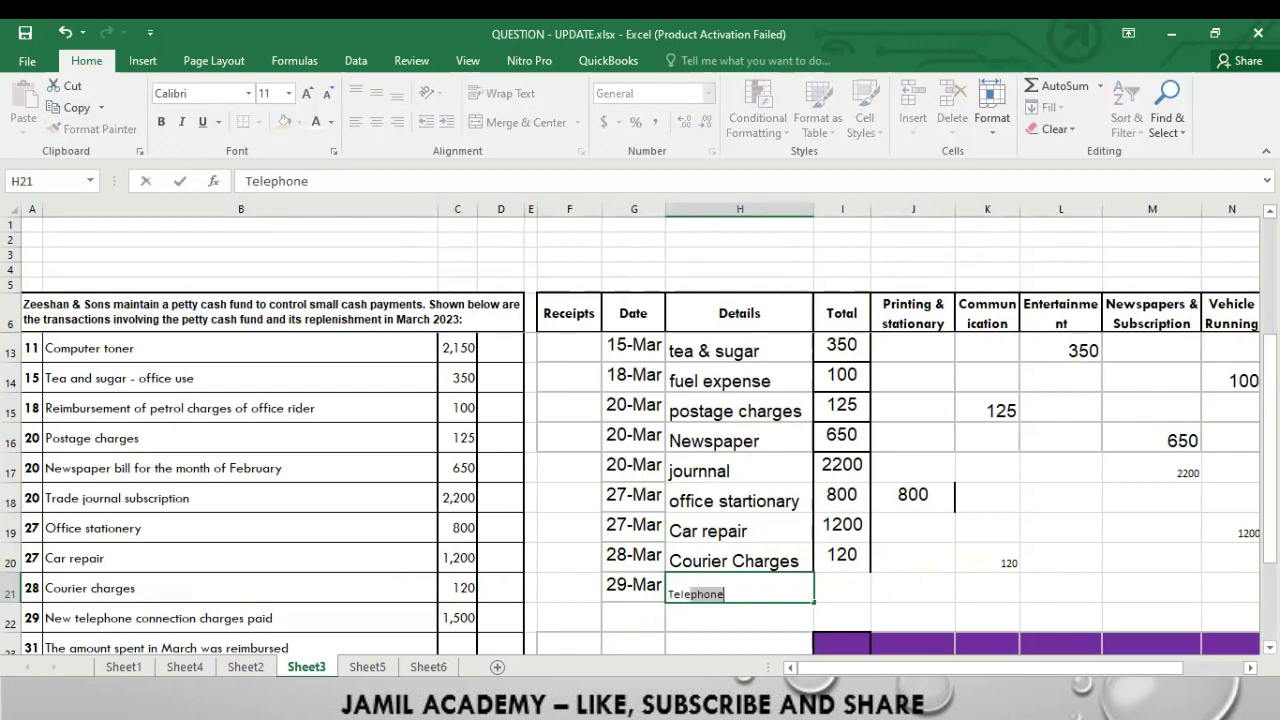
key("Escape")
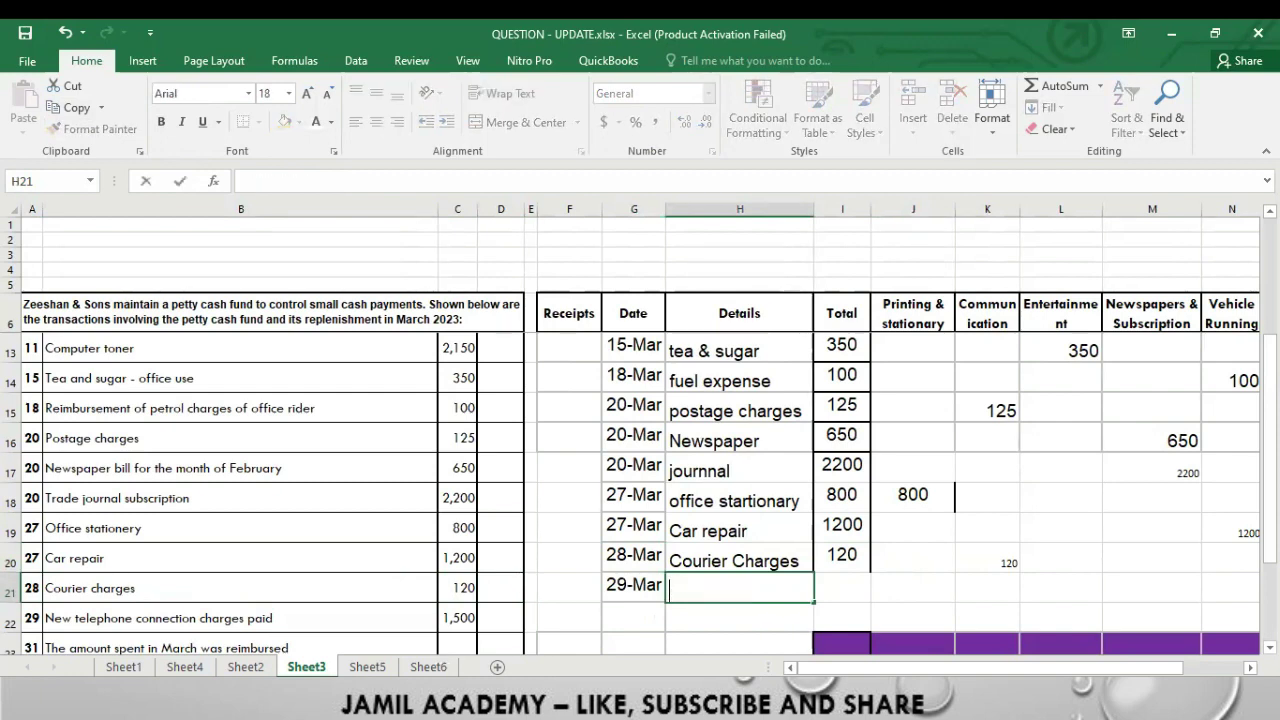
type("Telephone")
key("BackSpace")
key("BackSpace")
key("BackSpace")
key("BackSpace")
key("BackSpace")
key("BackSpace")
key("BackSpace")
key("BackSpace")
key("BackSpace")
type("telephone")
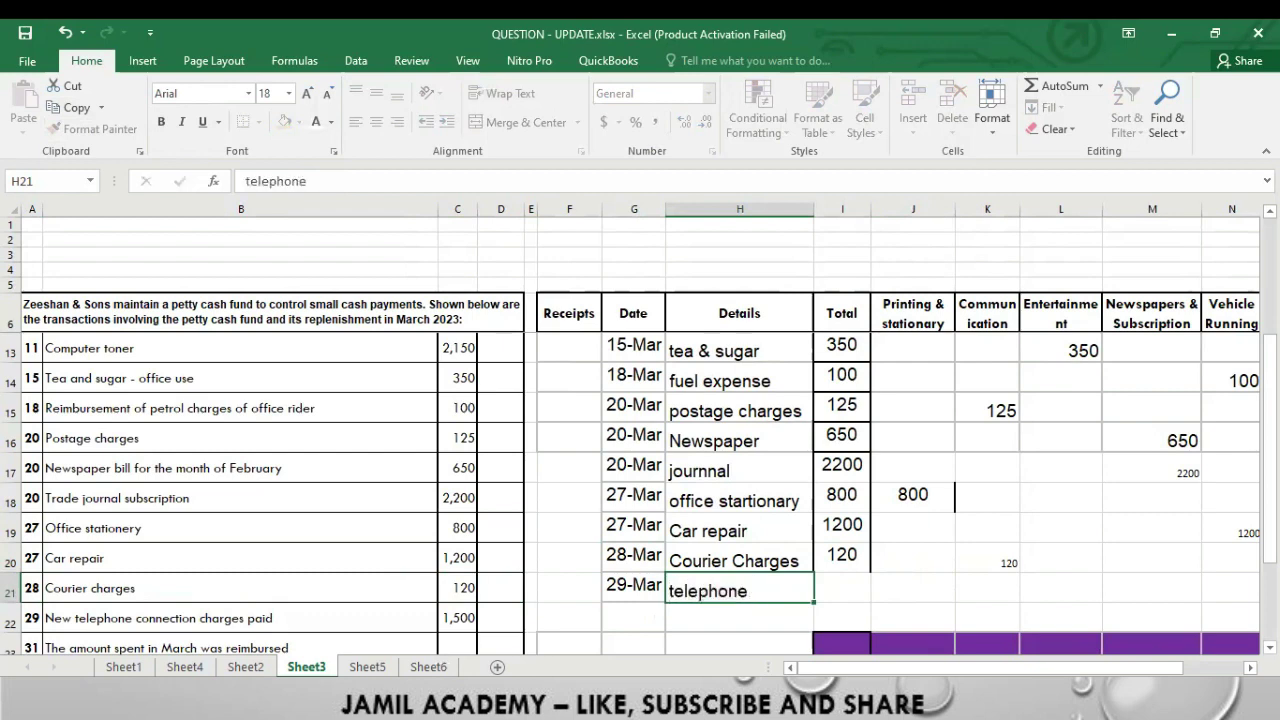
- Enter 1500 for the 29 March telephone entry in both the Total and Communication columns
key("Tab")
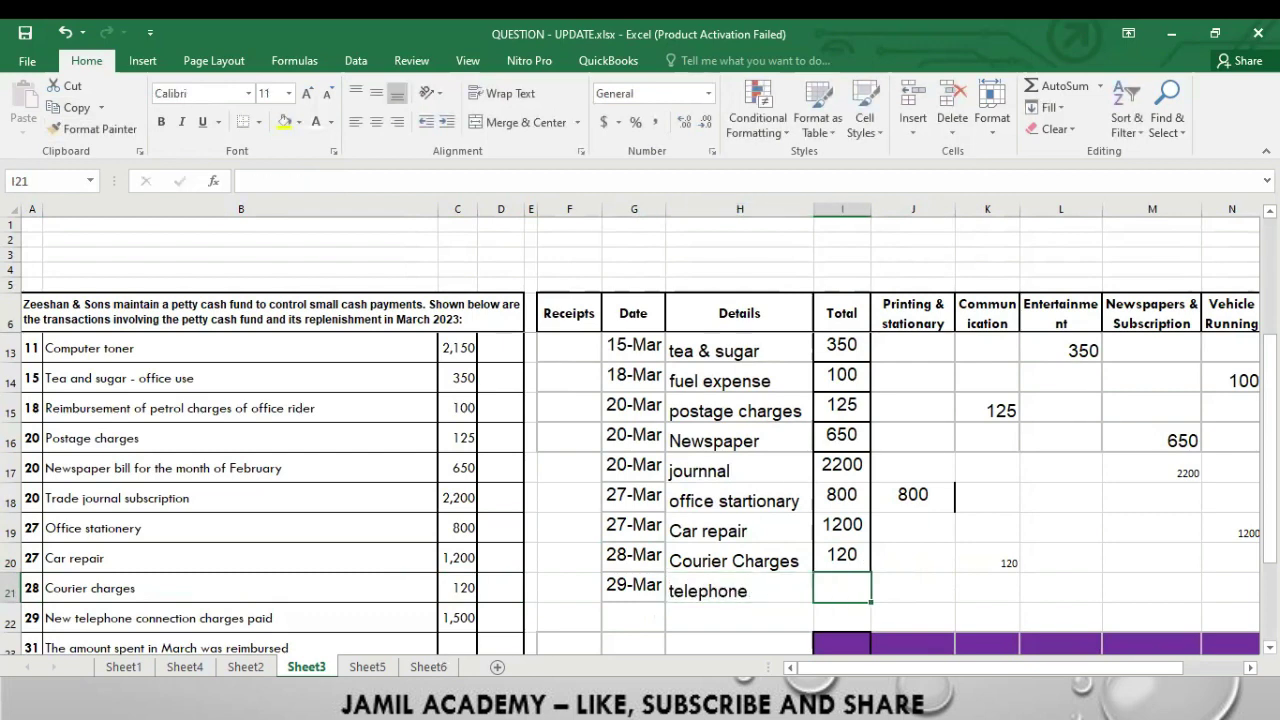
type("1500")
key("Tab")
type("1")
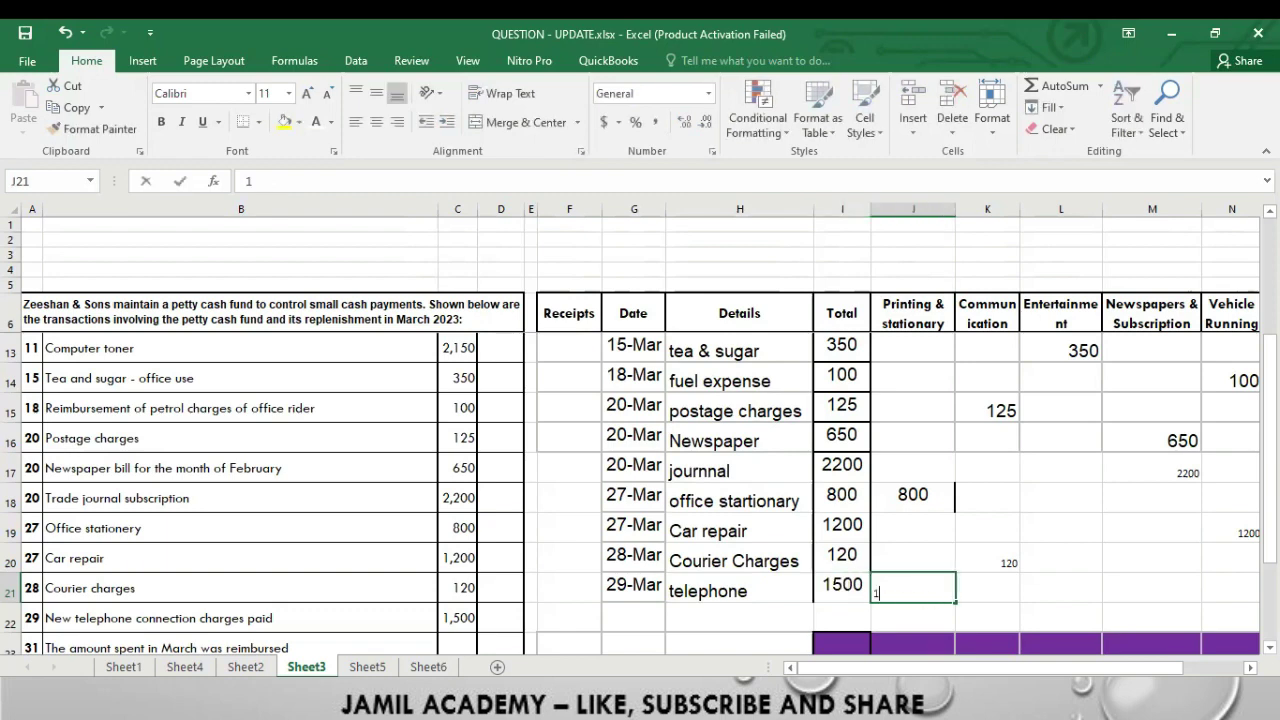
type("50")
key("BackSpace")
key("BackSpace")
key("BackSpace")
key("Tab")
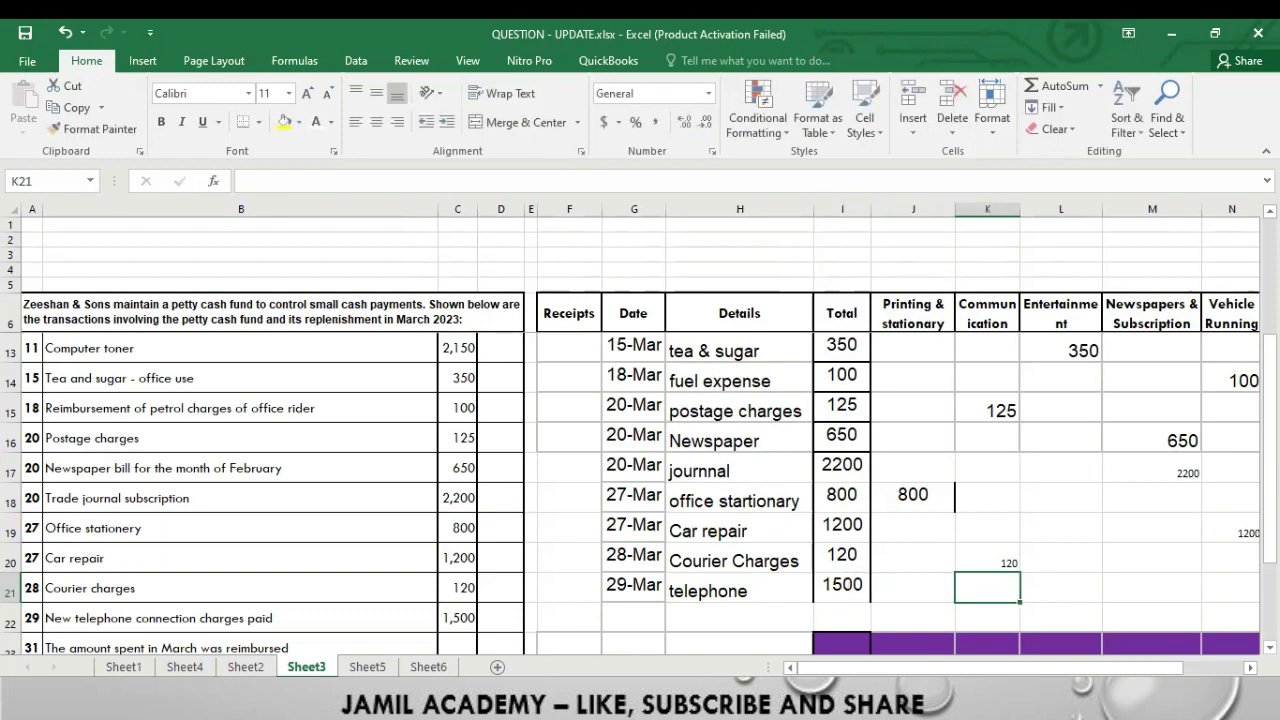
type("1500")
key("Tab")
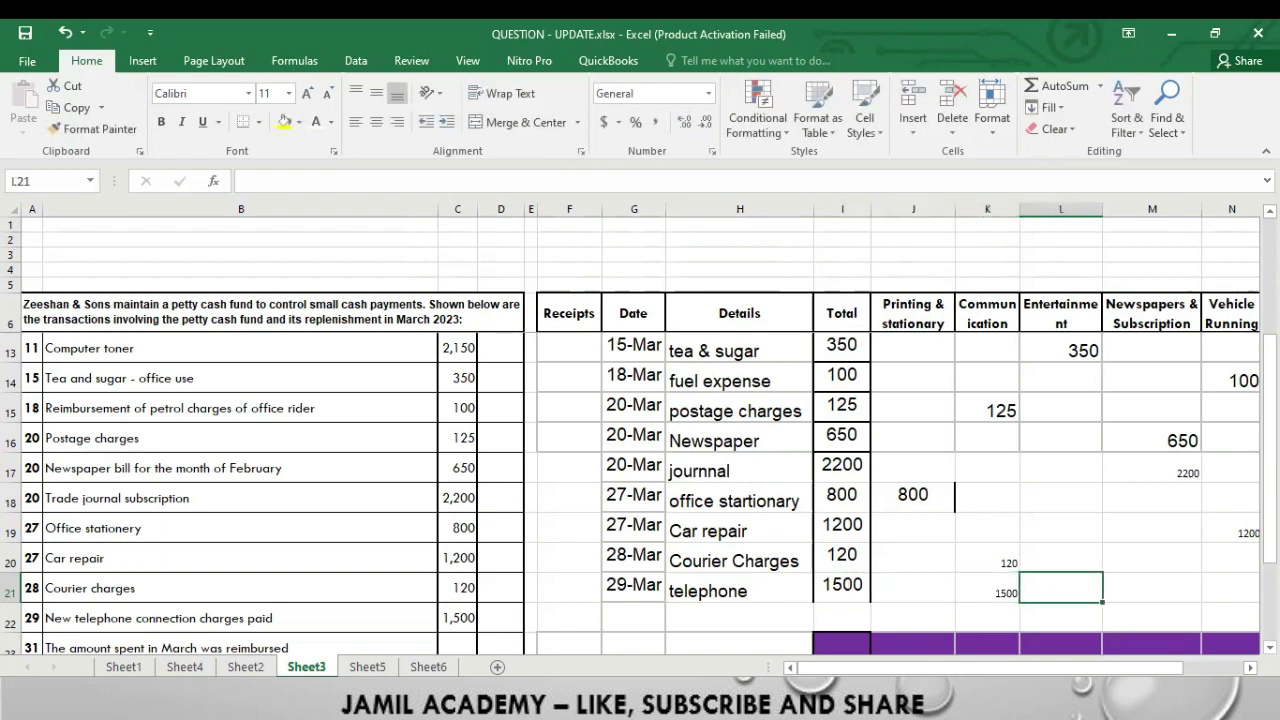
- Apply all borders to the petty cash book cells from Receipts to Vehicle Running, rows 7 to 22
scroll(687, 620, "down", 1)
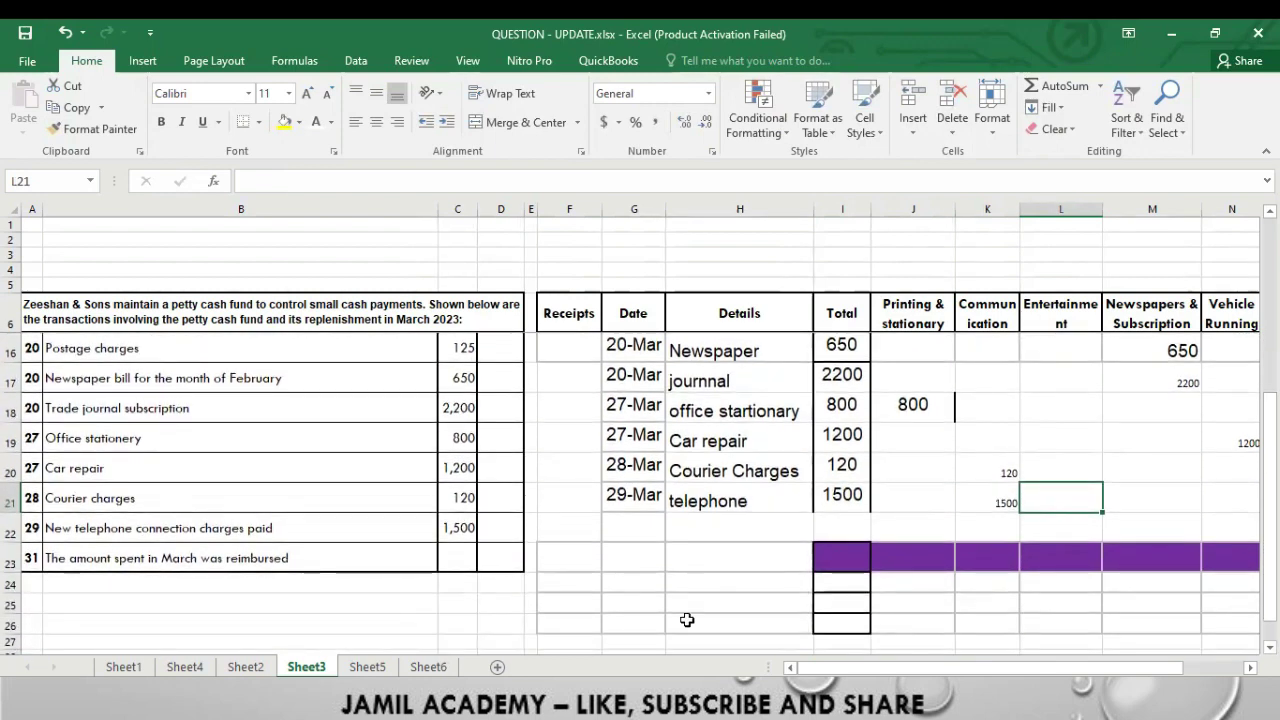
left_click(456, 558)
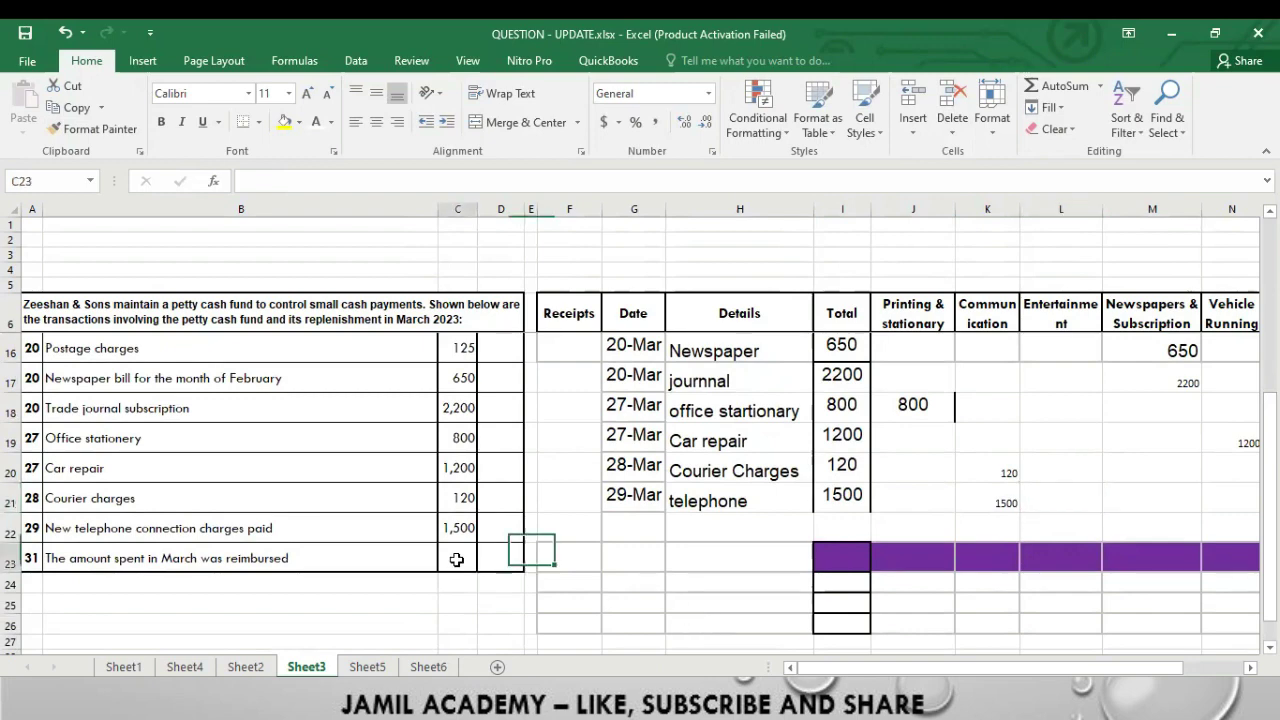
left_click(617, 526)
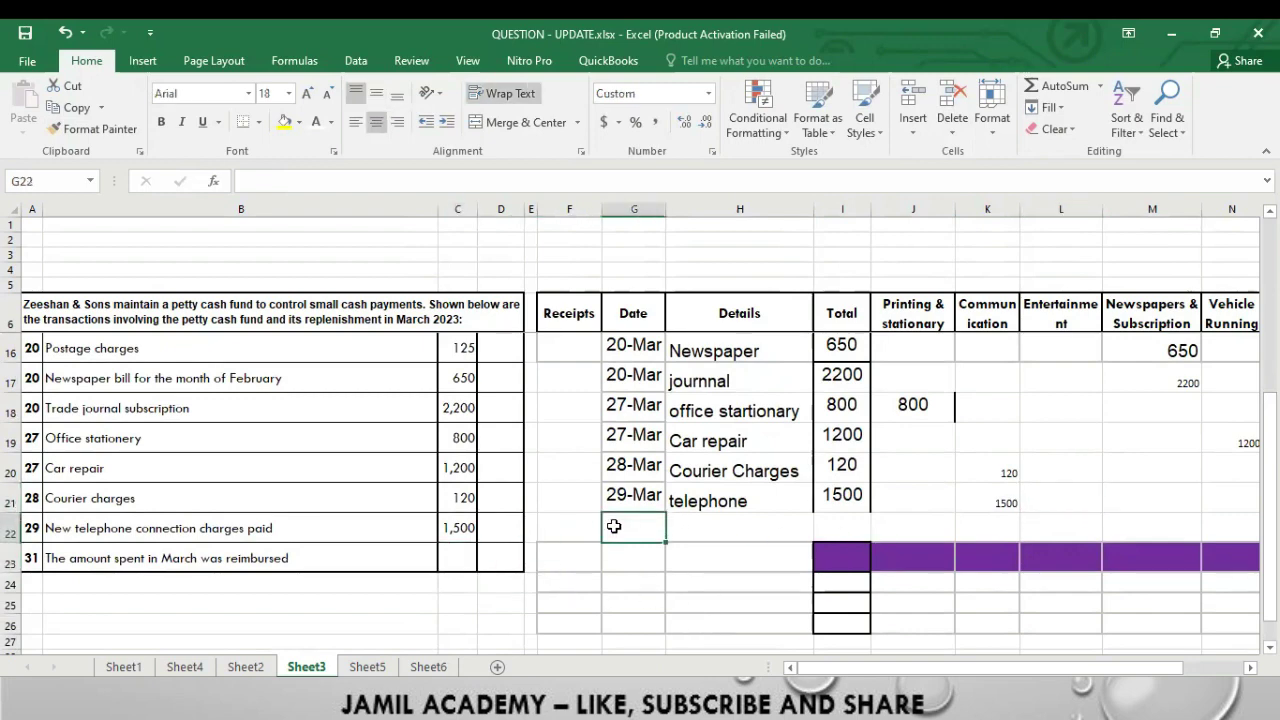
scroll(617, 526, "up", 3)
left_click_drag(568, 346, 826, 617)
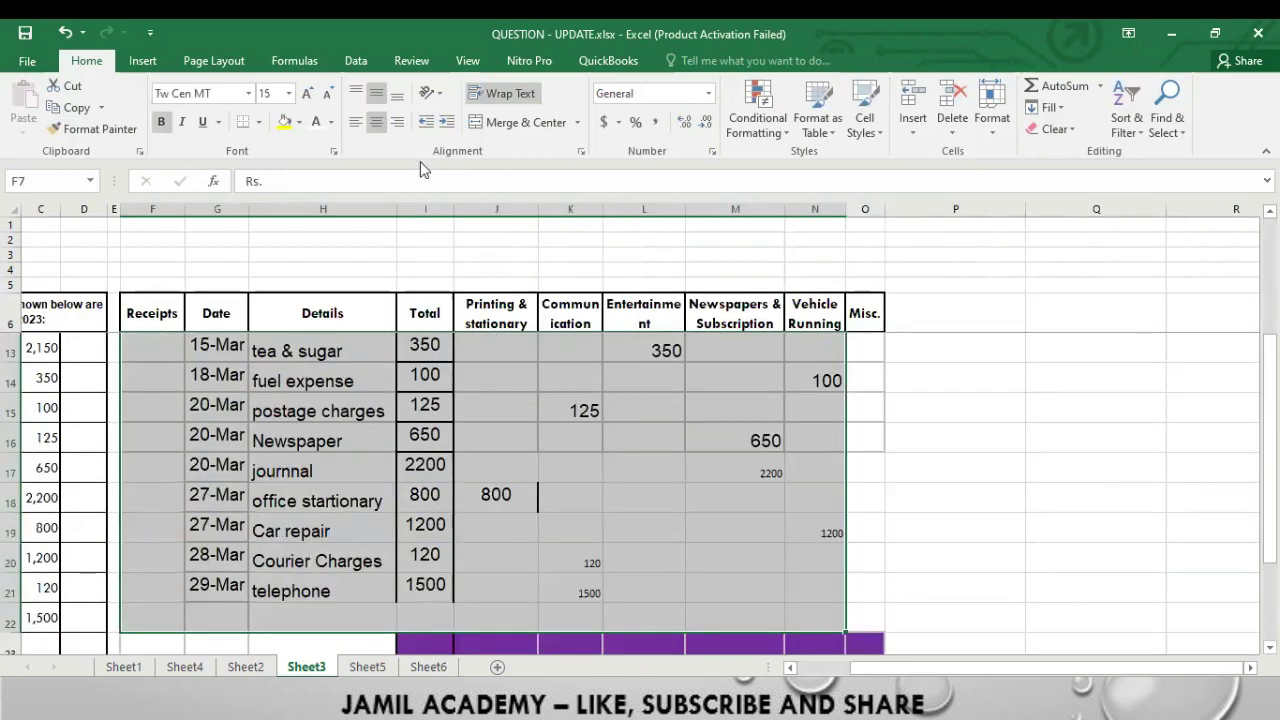
left_click(258, 122)
left_click(257, 272)
left_click(318, 410)
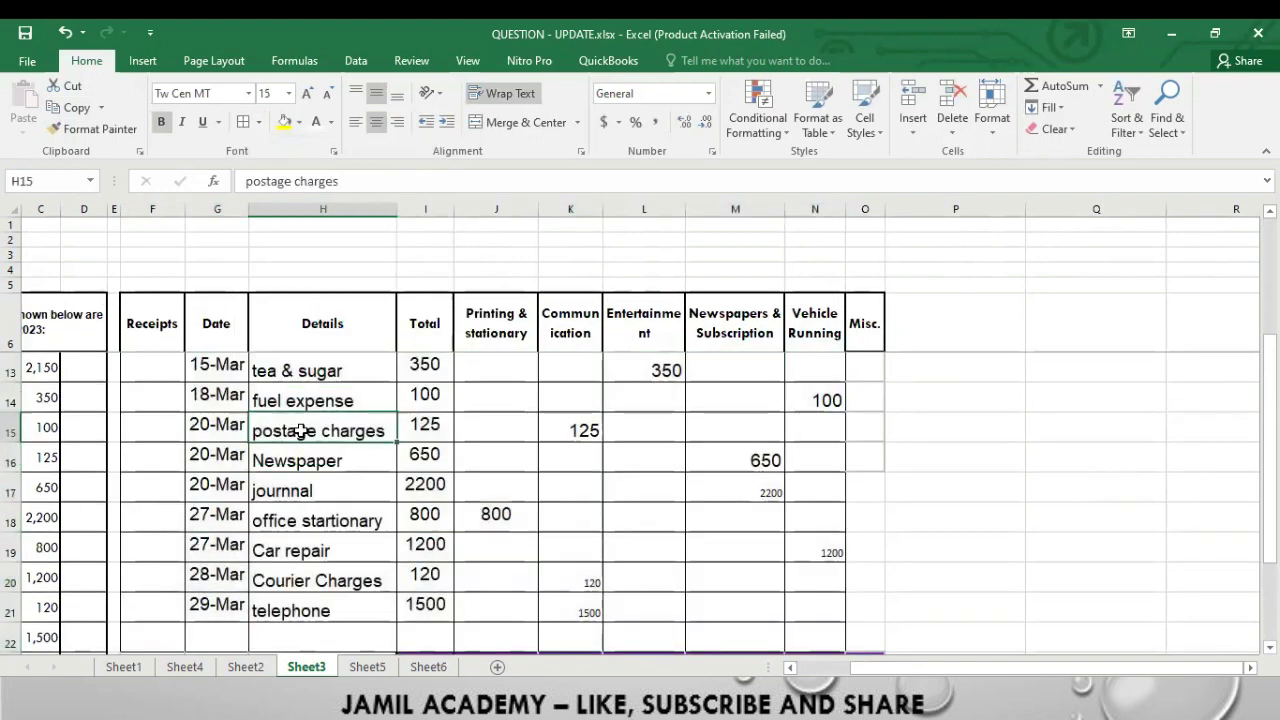
- Enter a SUM formula for the Total column in the purple totals row 23
scroll(866, 400, "up", 2)
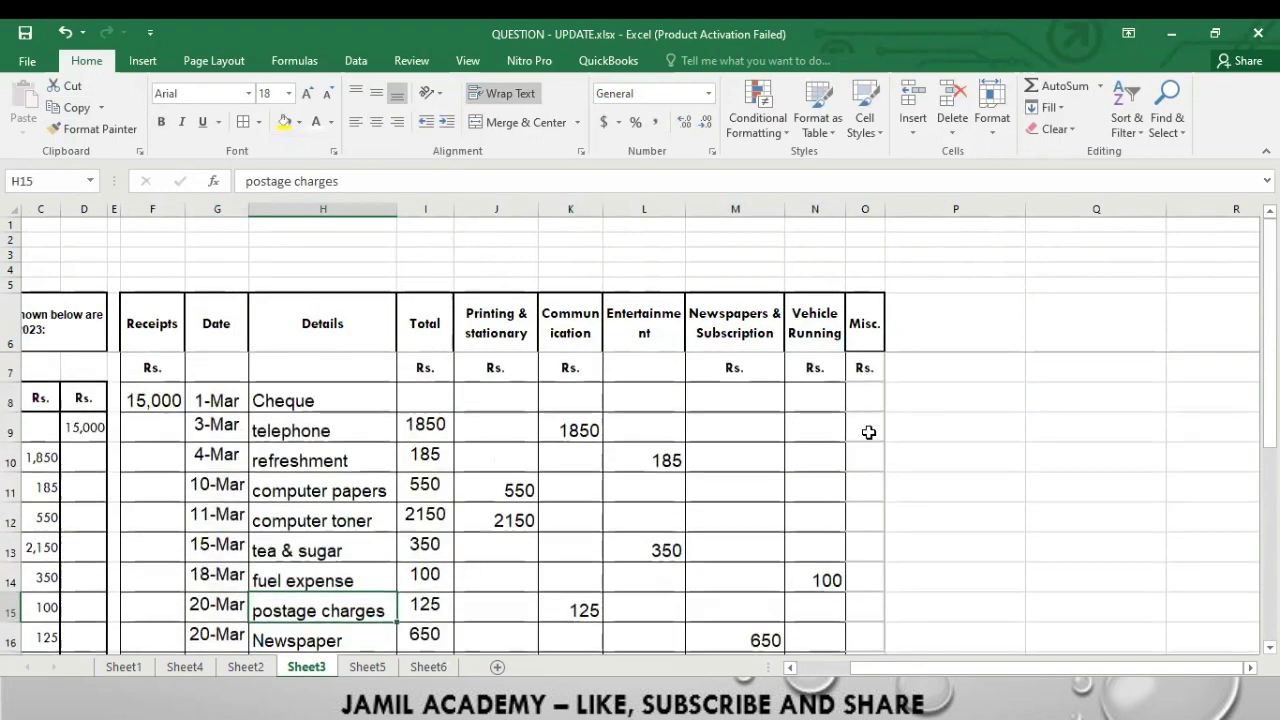
left_click_drag(1269, 290, 1269, 480)
left_click(440, 547)
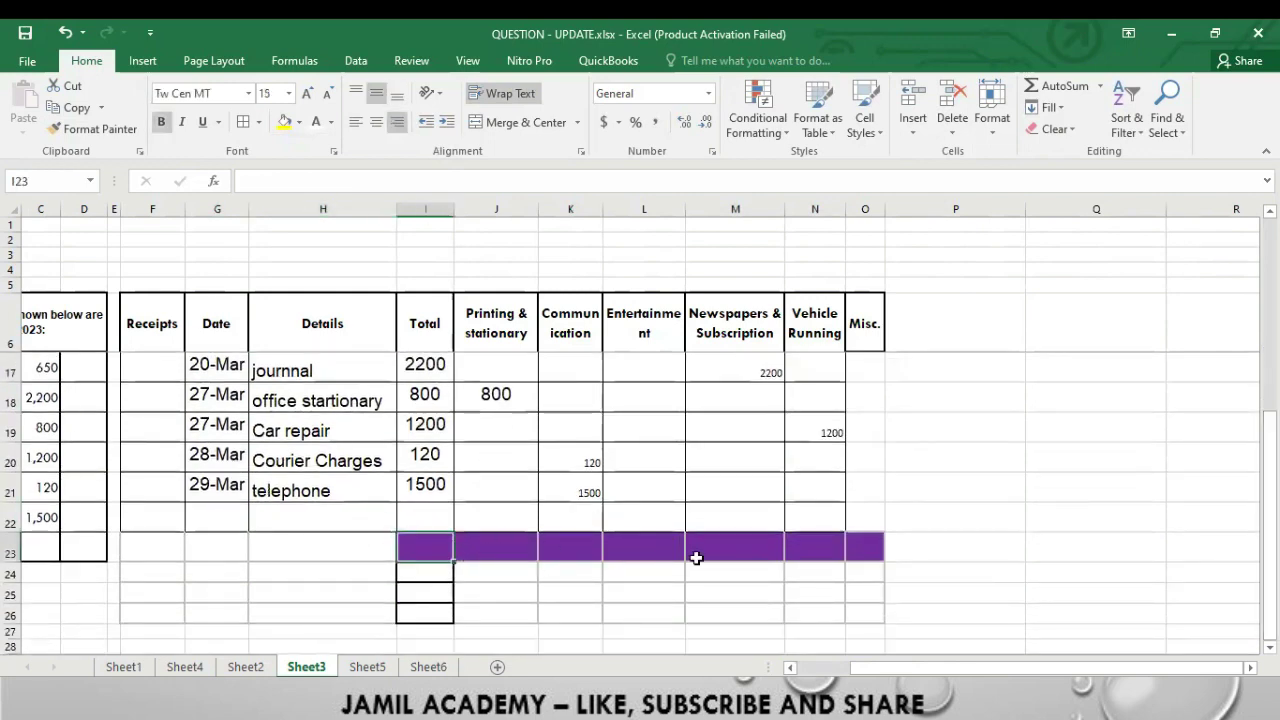
type("=s")
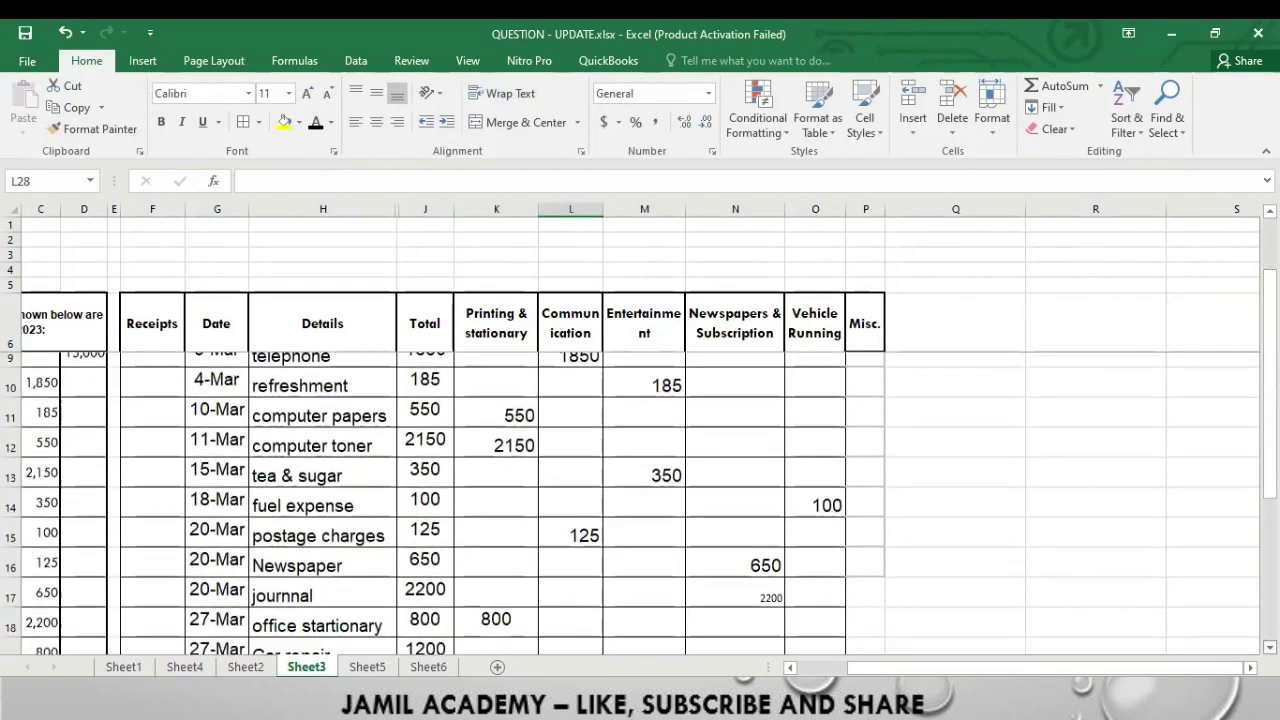
- Review the row 23 totals of the expense columns from Printing & stationery to Vehicle Running
scroll(640, 480, "down", 2)
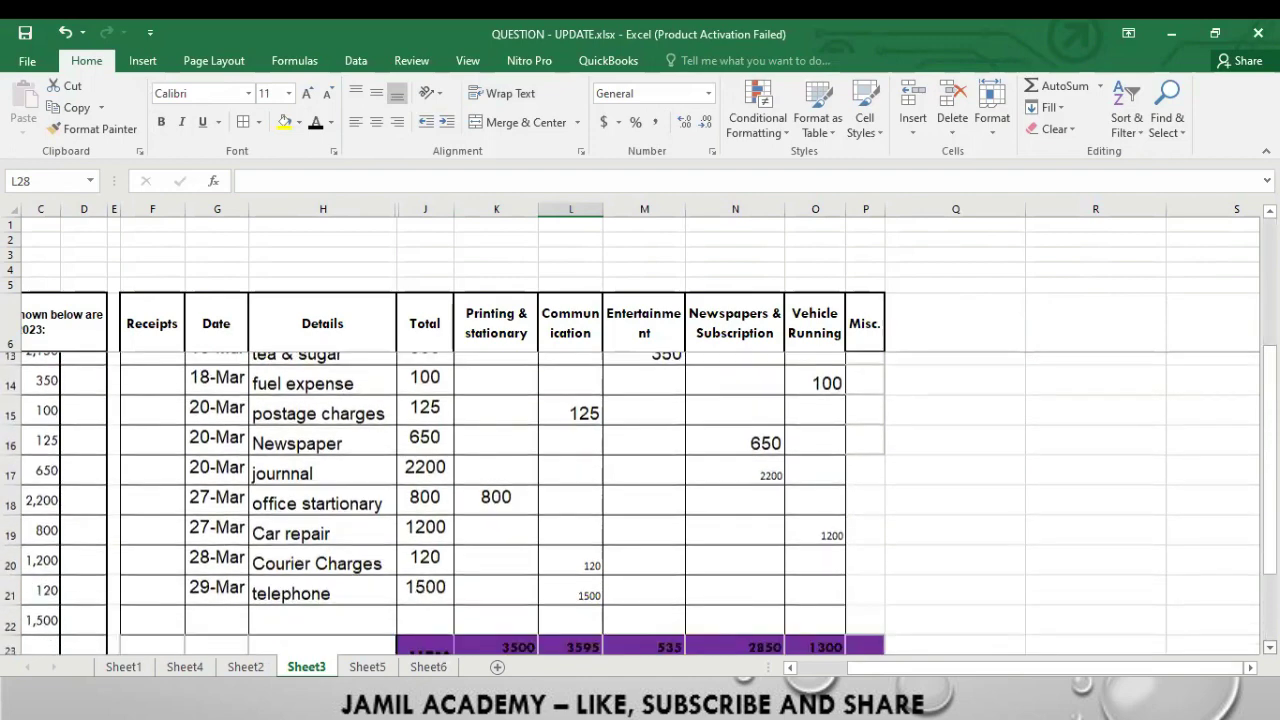
scroll(640, 480, "down", 1)
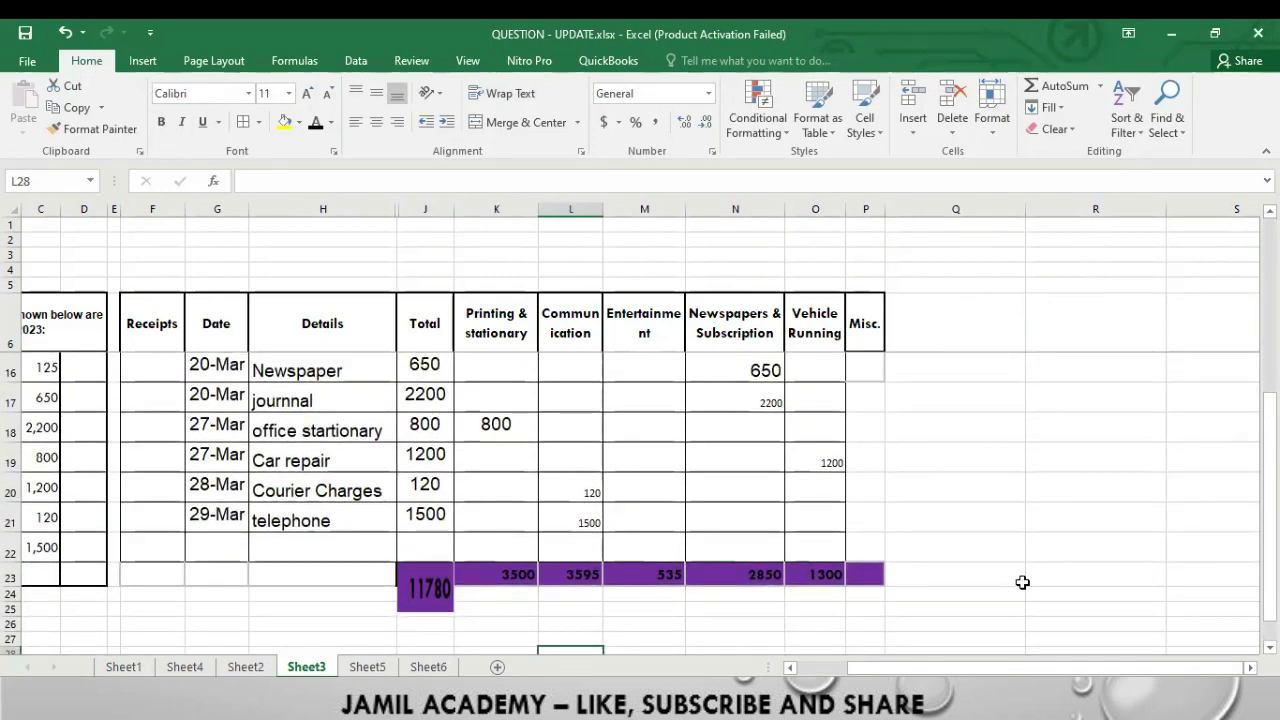
left_click_drag(505, 576, 825, 575)
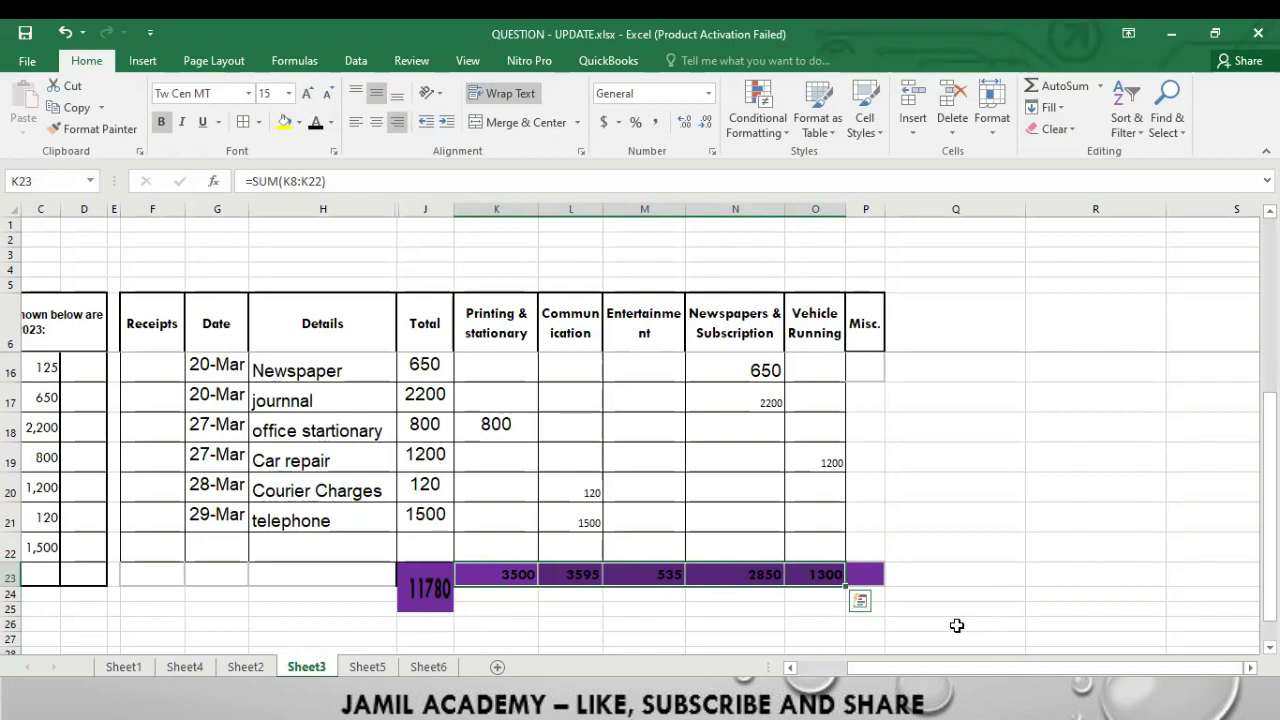
- Bring the total payments into cell F25 under Receipts with the formula =J23
left_click(147, 600)
key("Down")
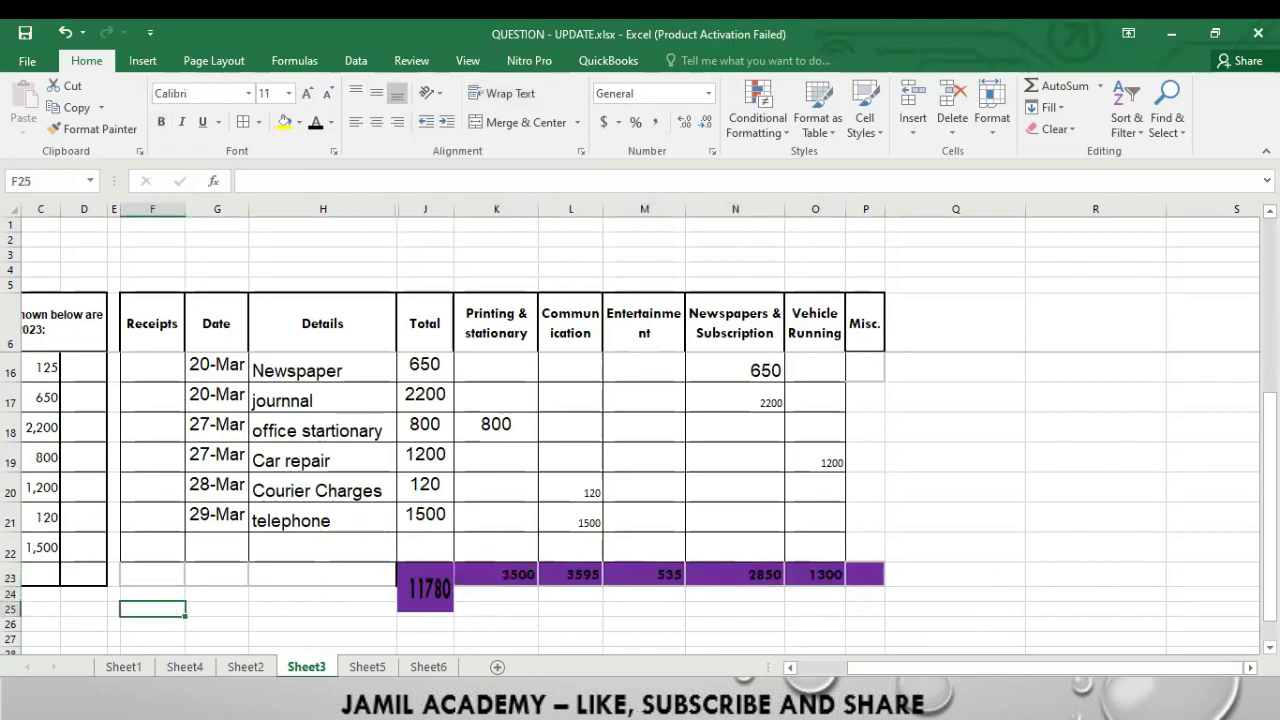
type("=J23")
key("Tab")
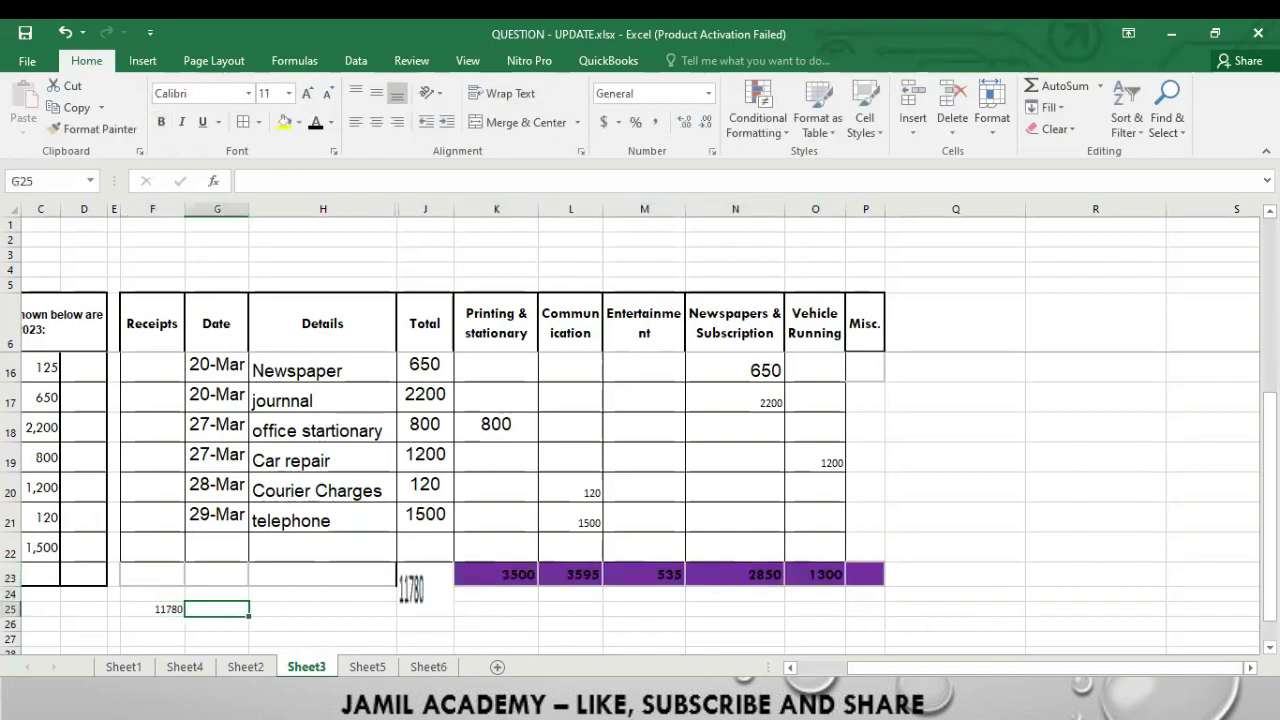
- Complete the reimbursement entry in row 25 with the date 31 March, the details Cassh and the total 11780
type("31 Marcgh")
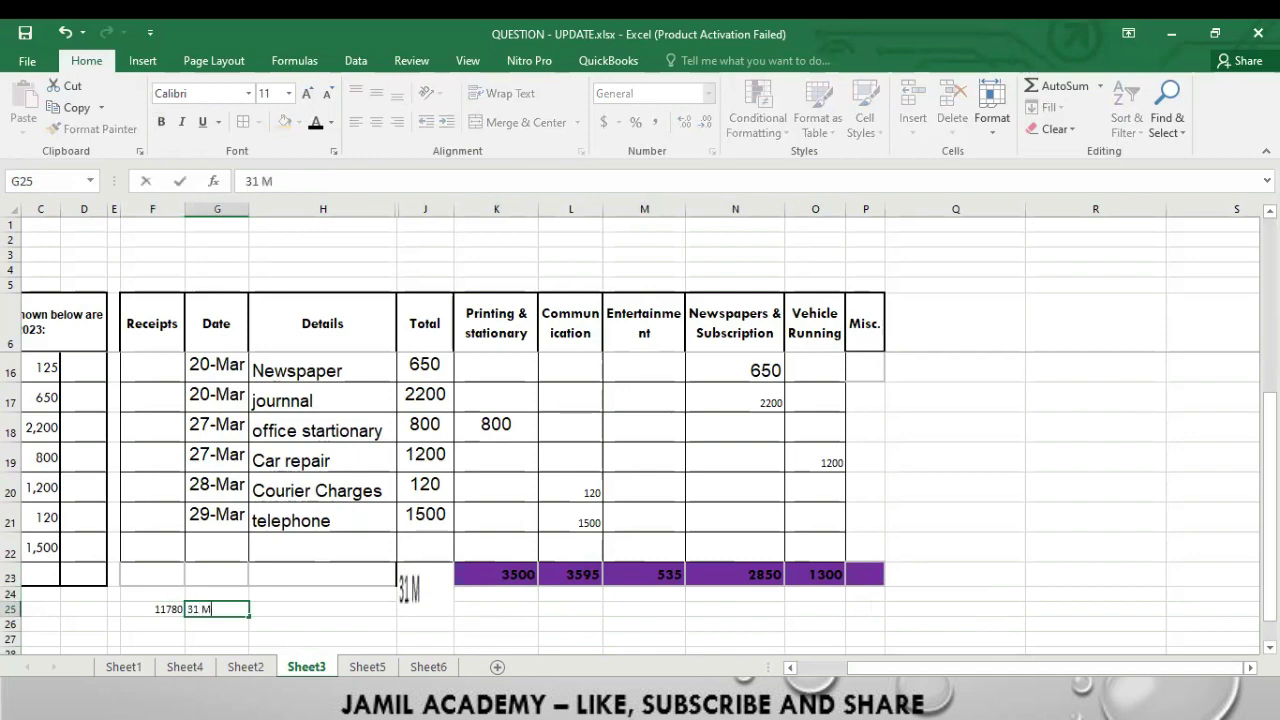
key("BackSpace")
key("BackSpace")
key("Tab")
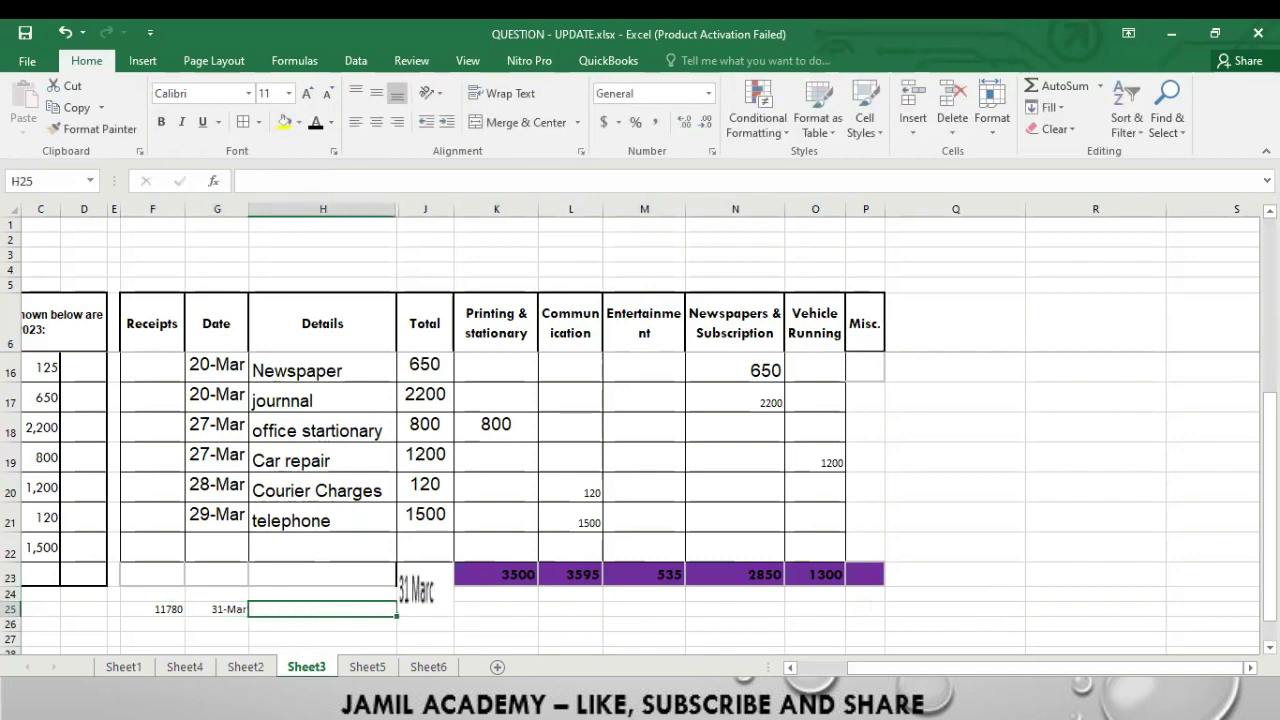
type("Cassh")
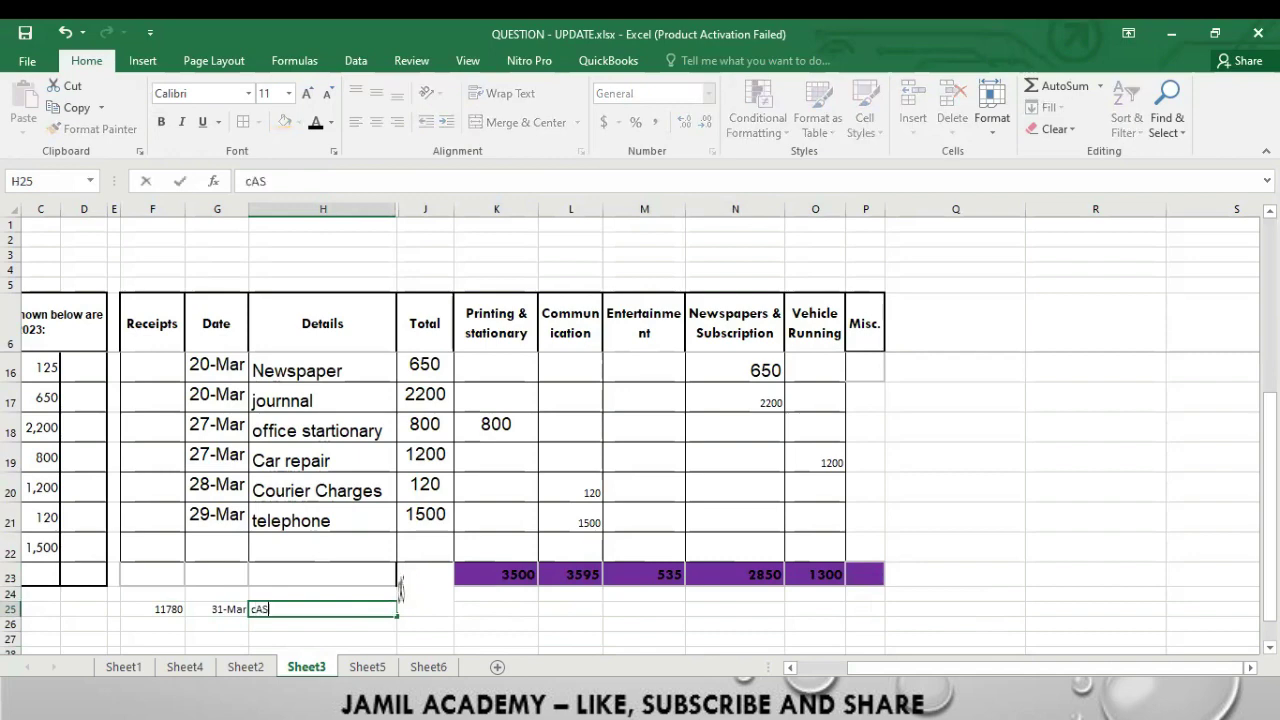
key("Tab")
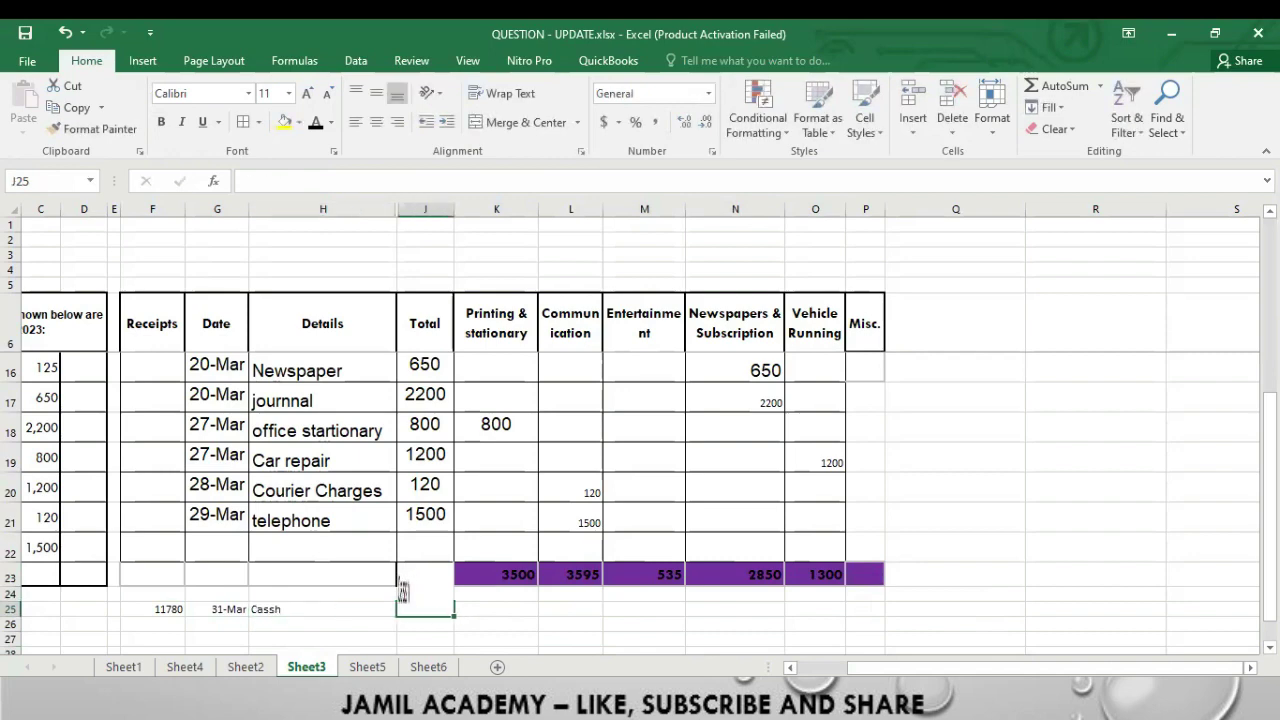
type("11")
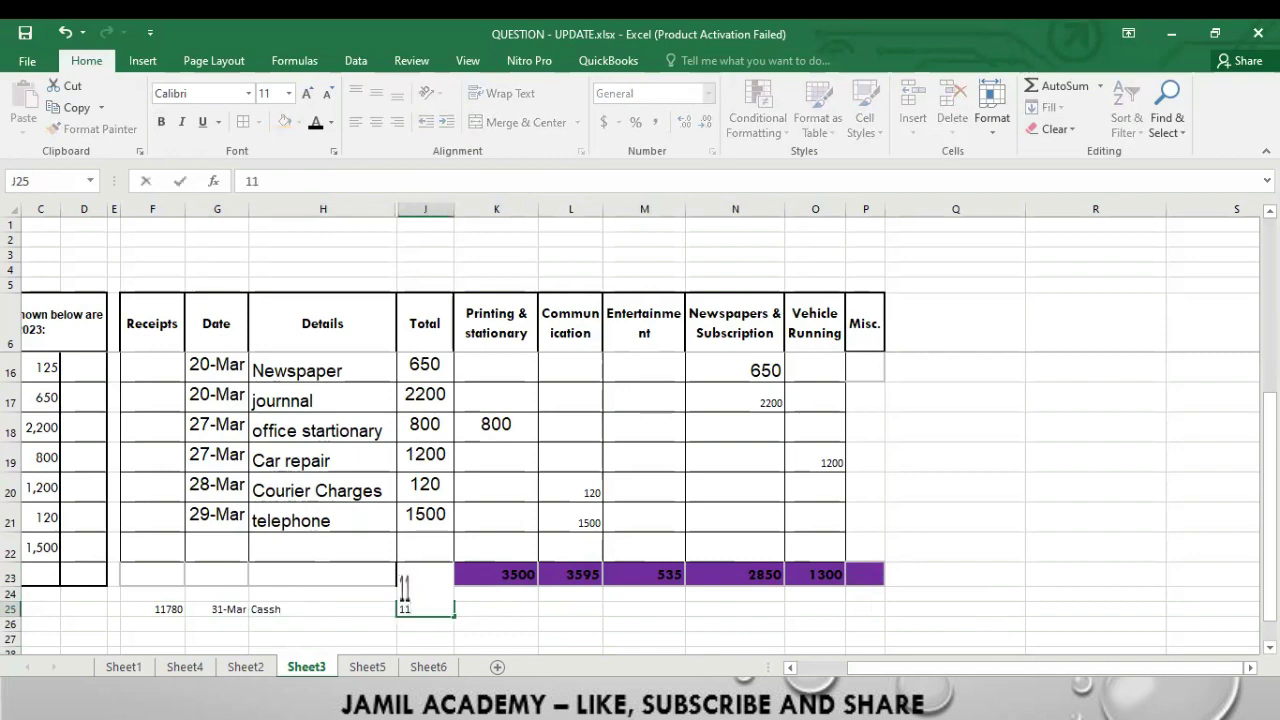
type("780")
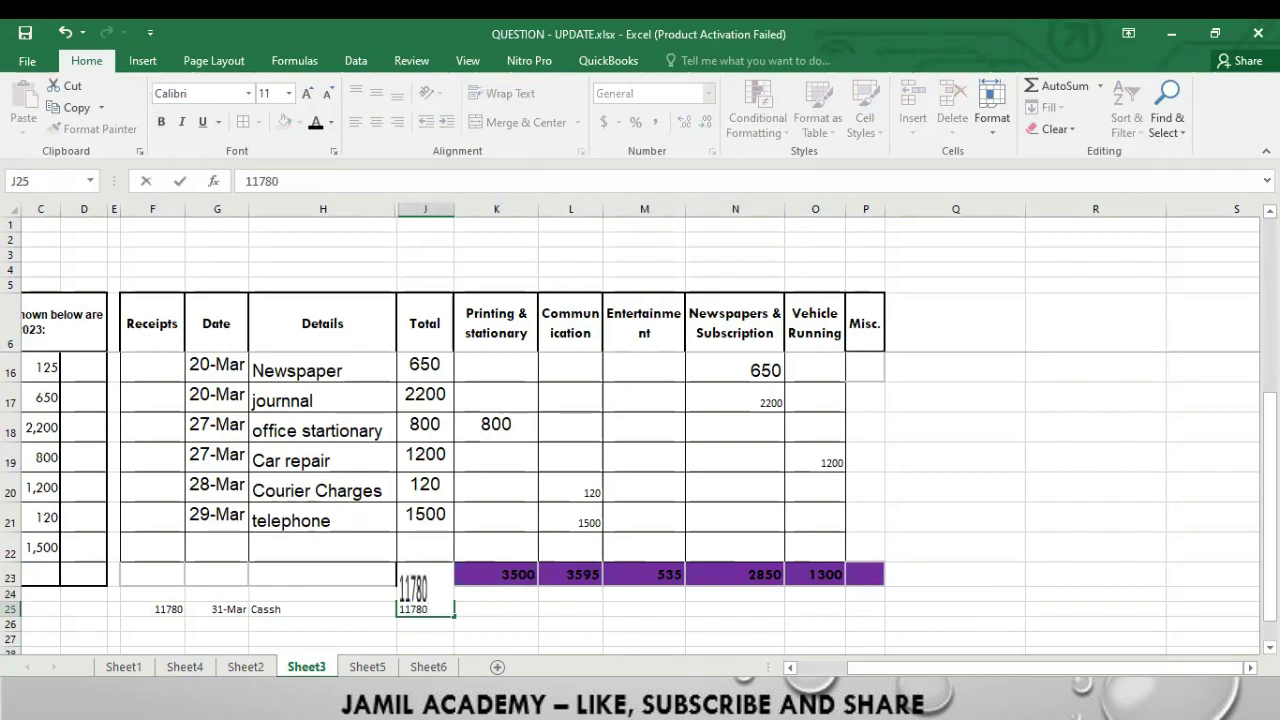
key("Return")
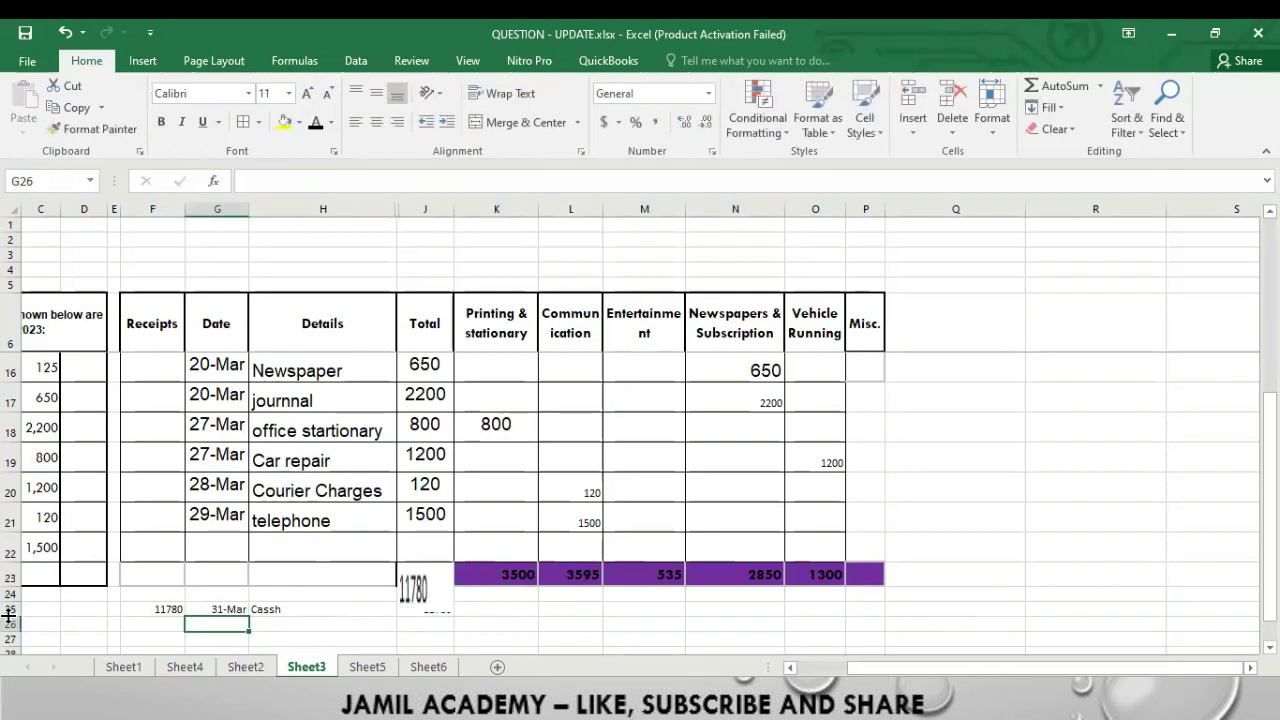
- Increase the height of row 25 and make the entry in cells F25 to K25 bold
left_click_drag(9, 617, 9, 622)
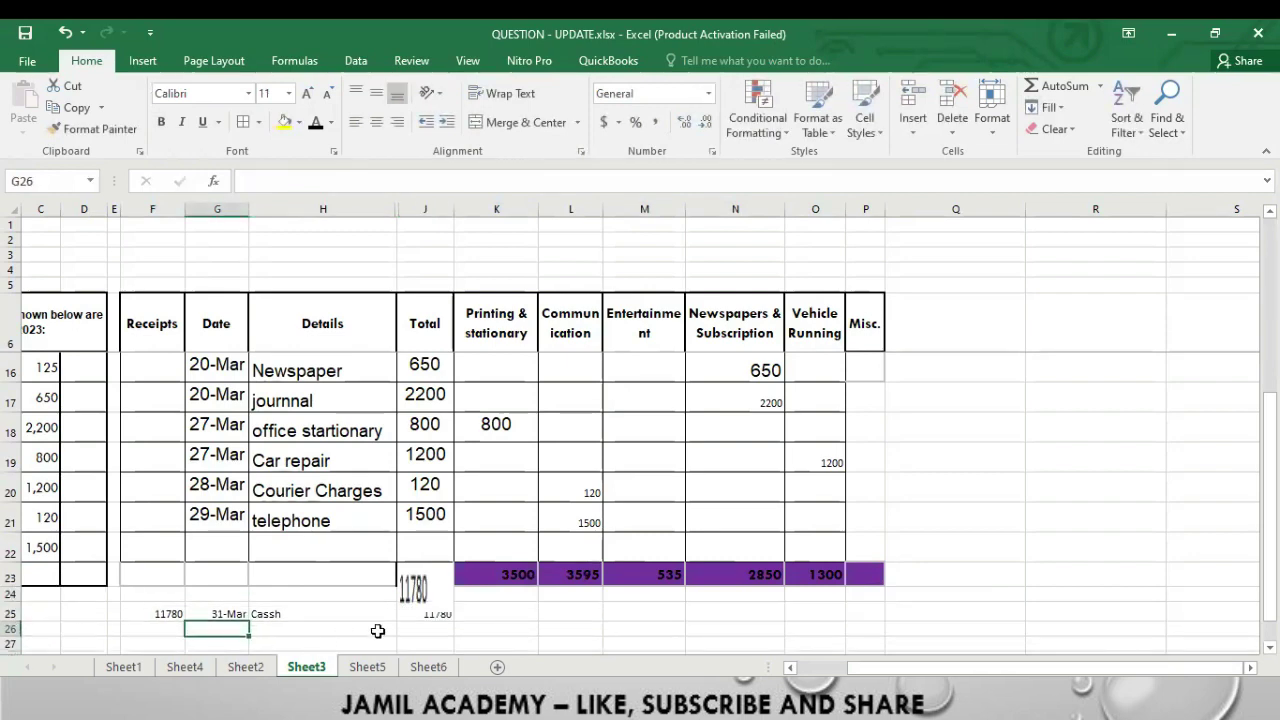
left_click(1150, 547)
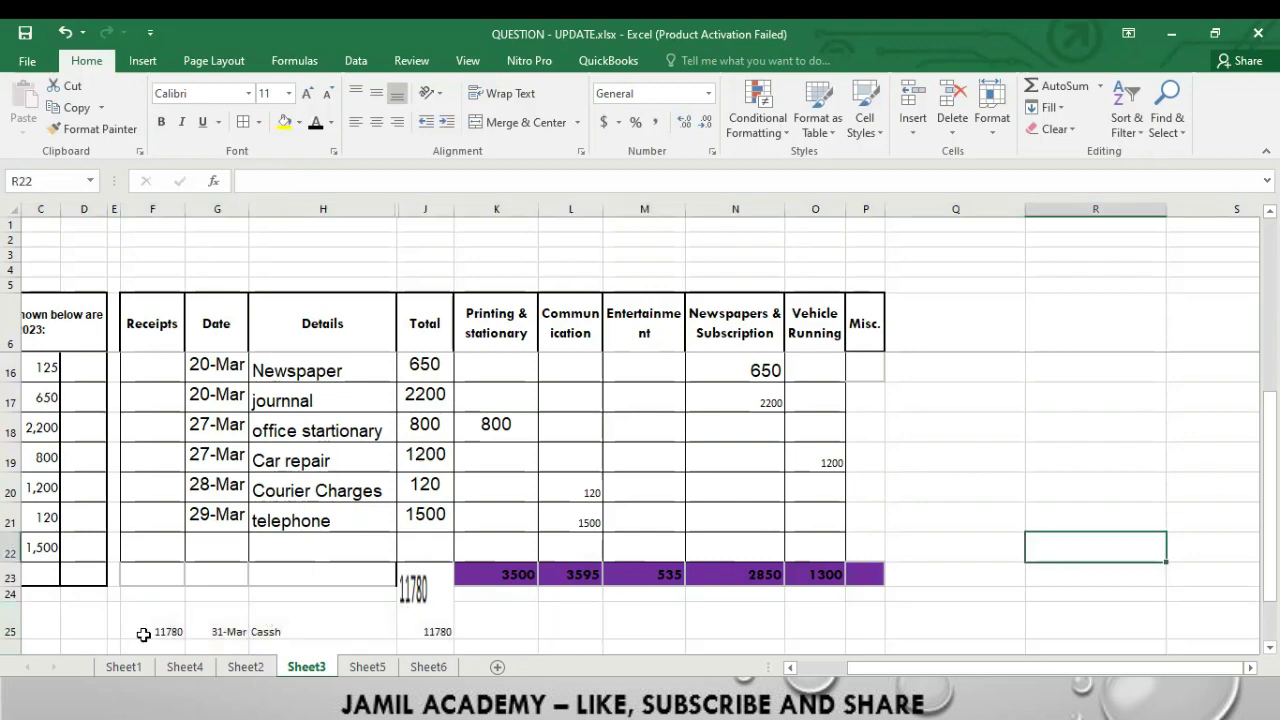
left_click_drag(144, 630, 454, 615)
key("ctrl+b")
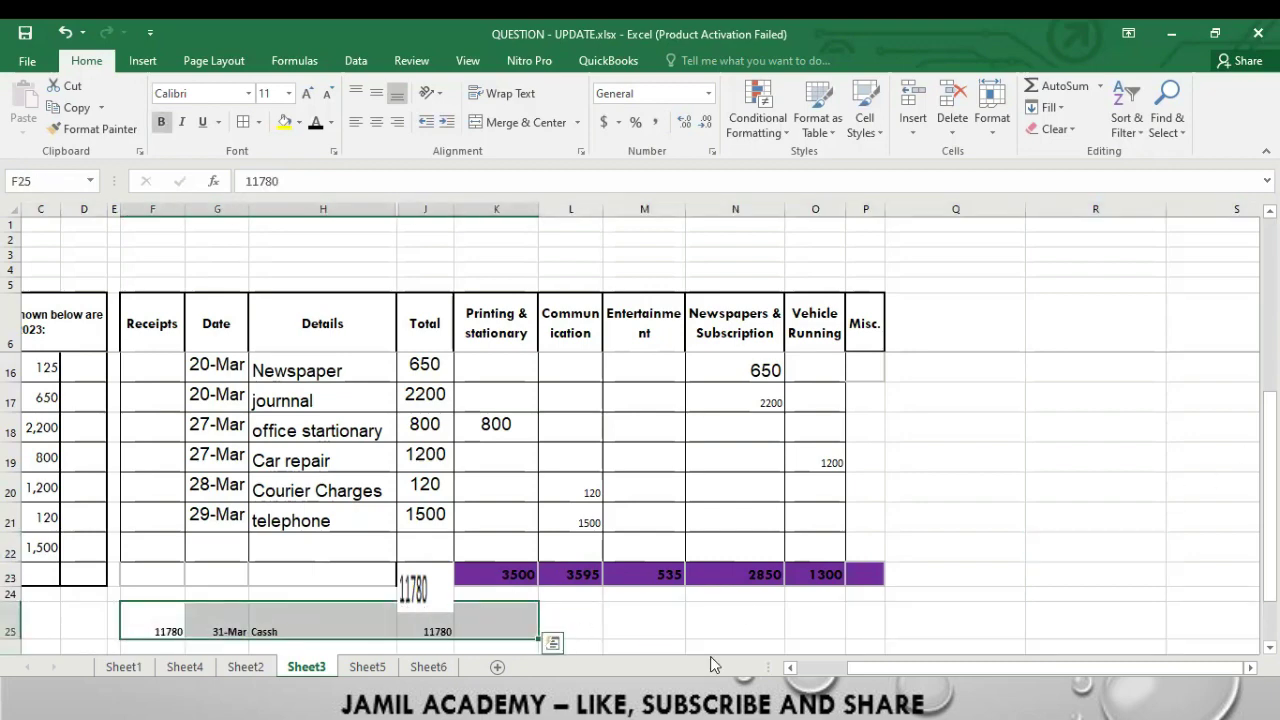
- Check the reimbursement entry against the March transactions and examine the column totals and their SUM formulas in row 23
left_click_drag(896, 666, 817, 670)
left_click(603, 623)
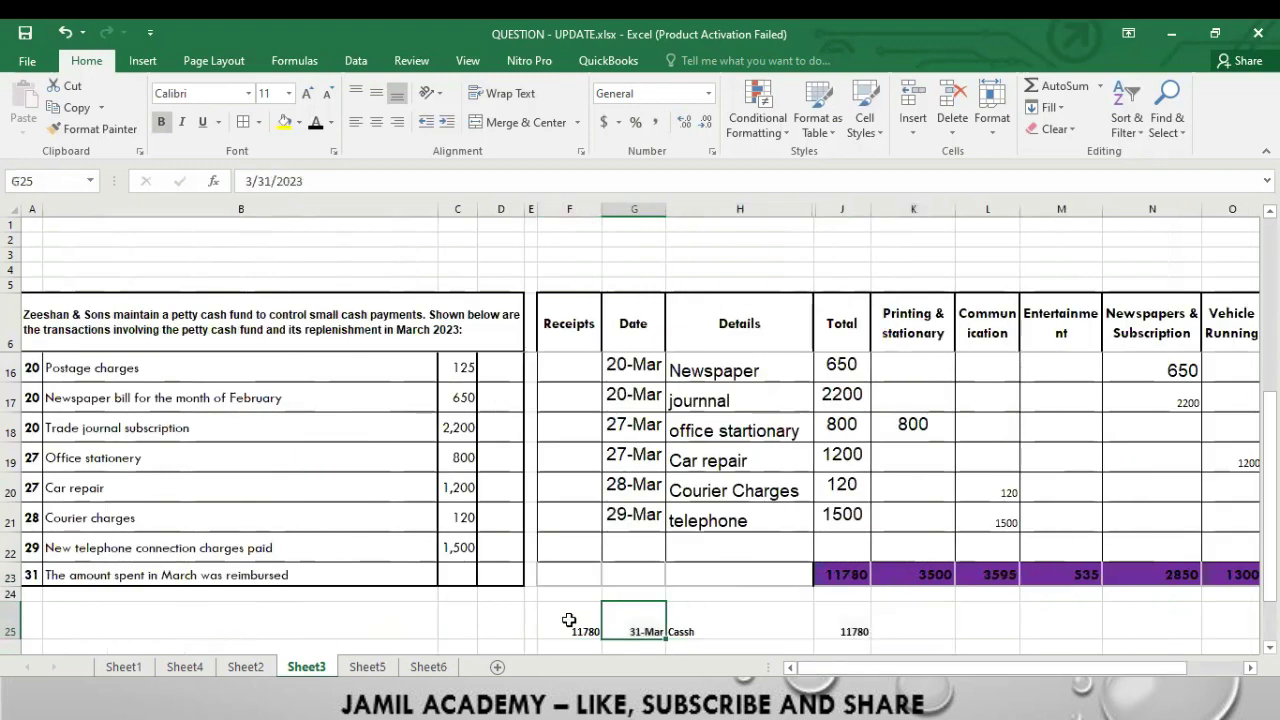
left_click(568, 620)
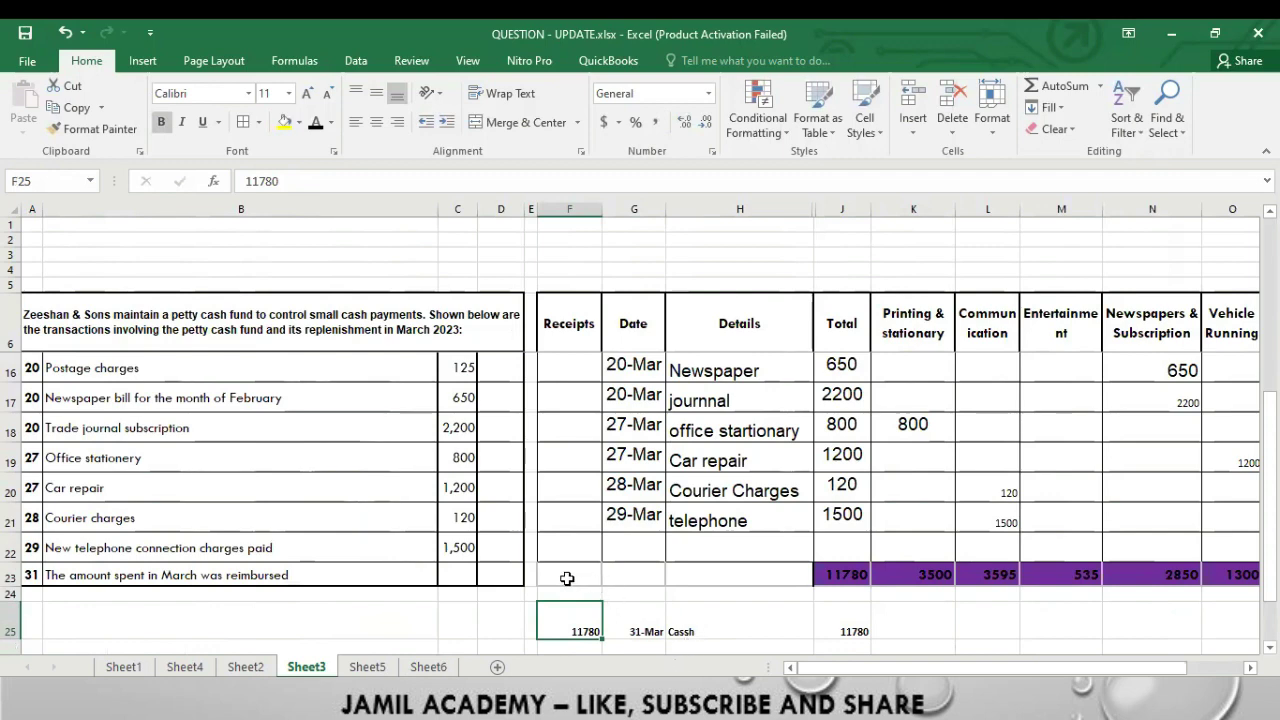
scroll(568, 577, "up", 3)
scroll(568, 577, "down", 9)
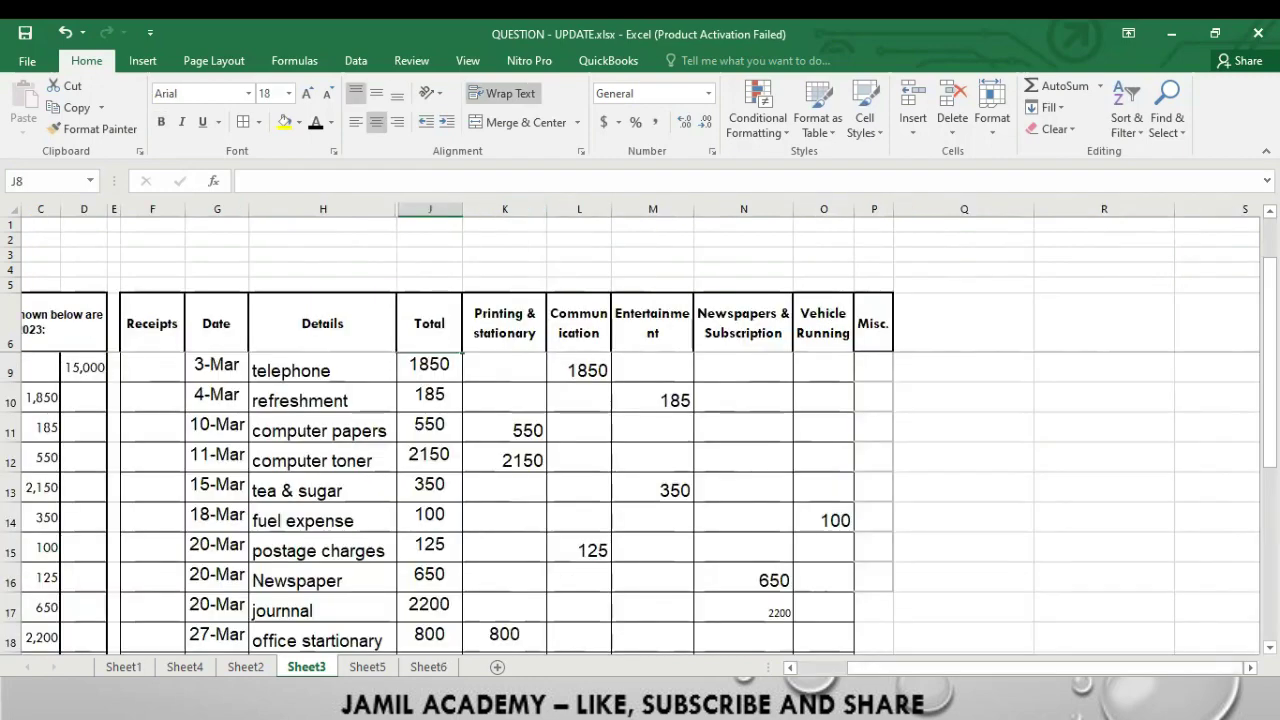
left_click_drag(1269, 355, 1269, 457)
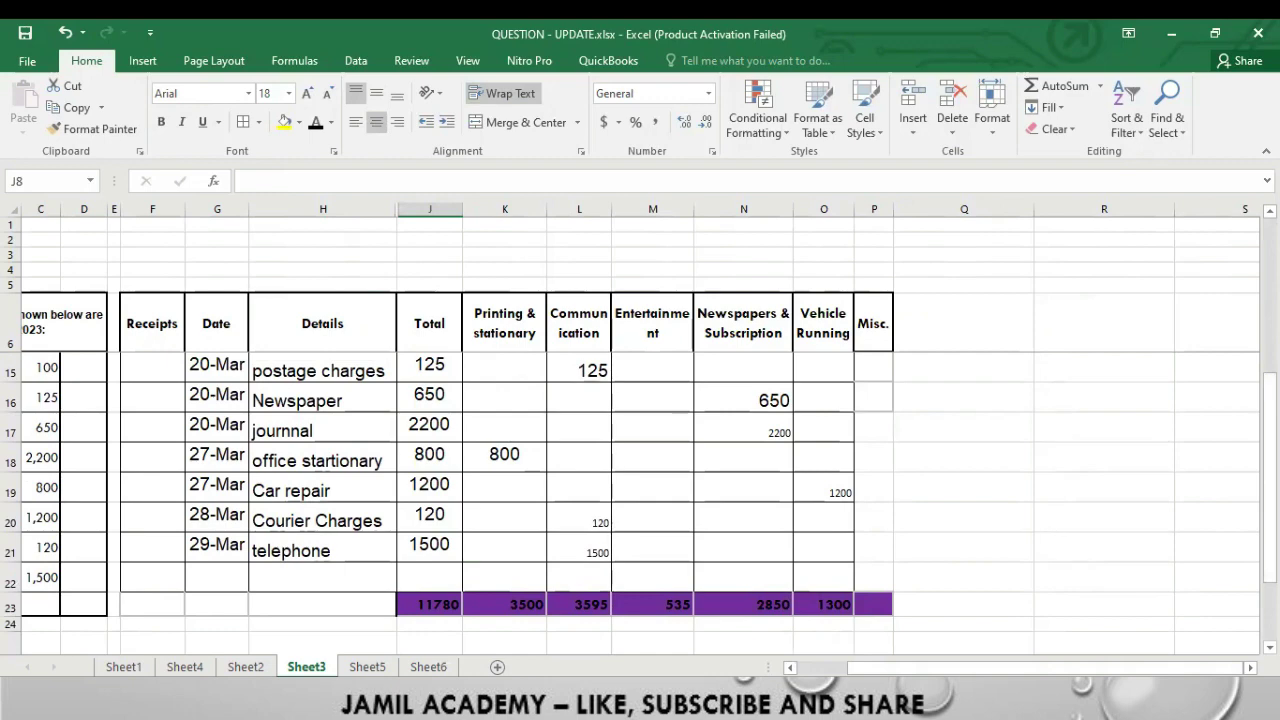
left_click_drag(482, 604, 591, 617)
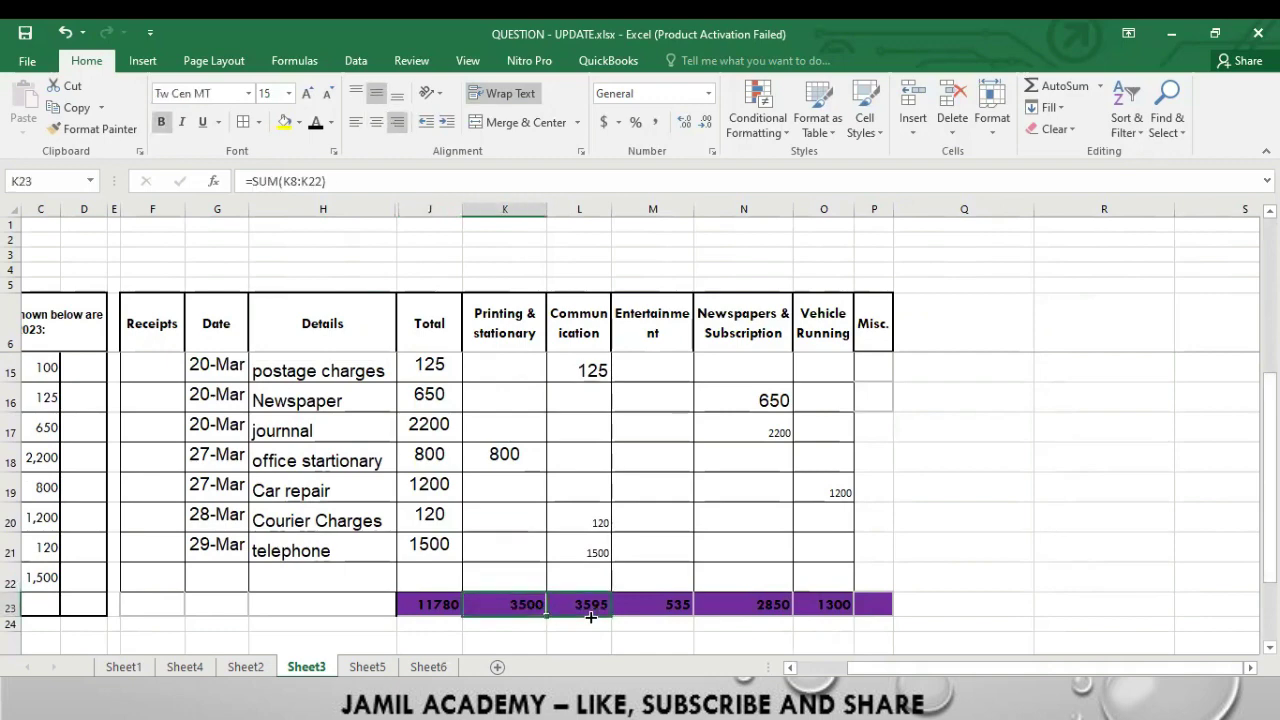
double_click(591, 617)
scroll(593, 610, "up", 2)
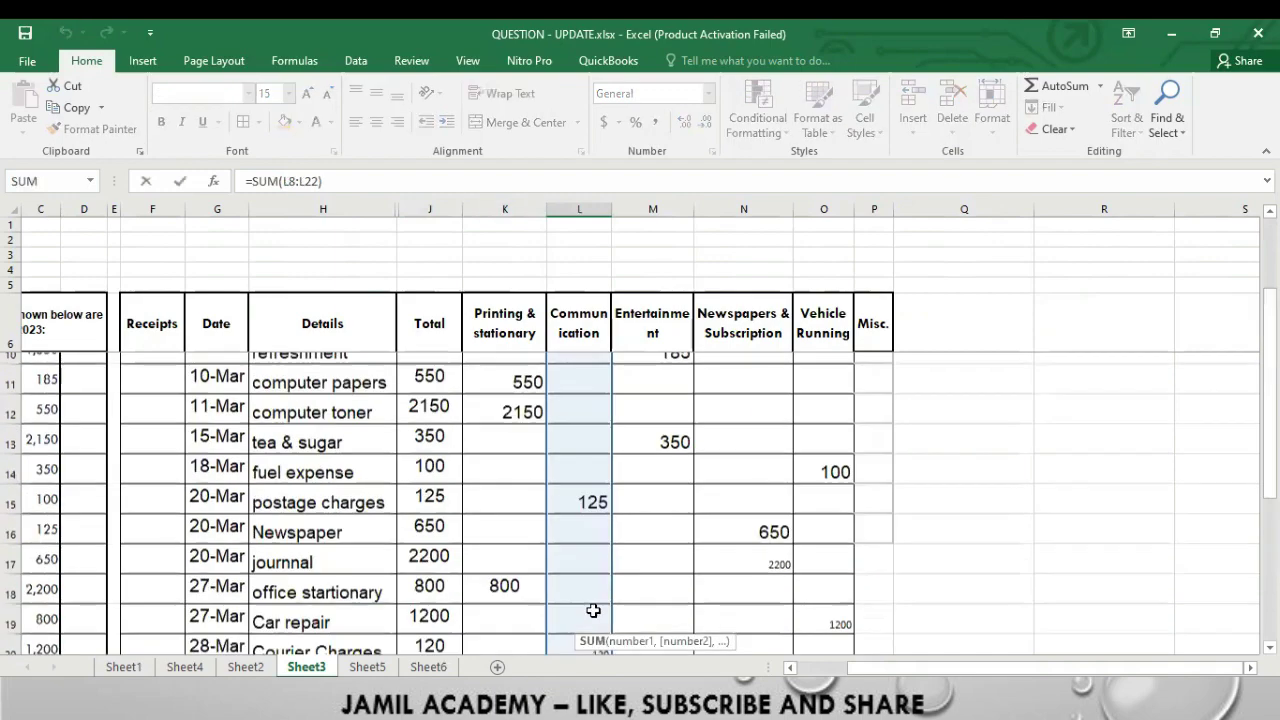
scroll(593, 610, "up", 1)
scroll(593, 610, "down", 9)
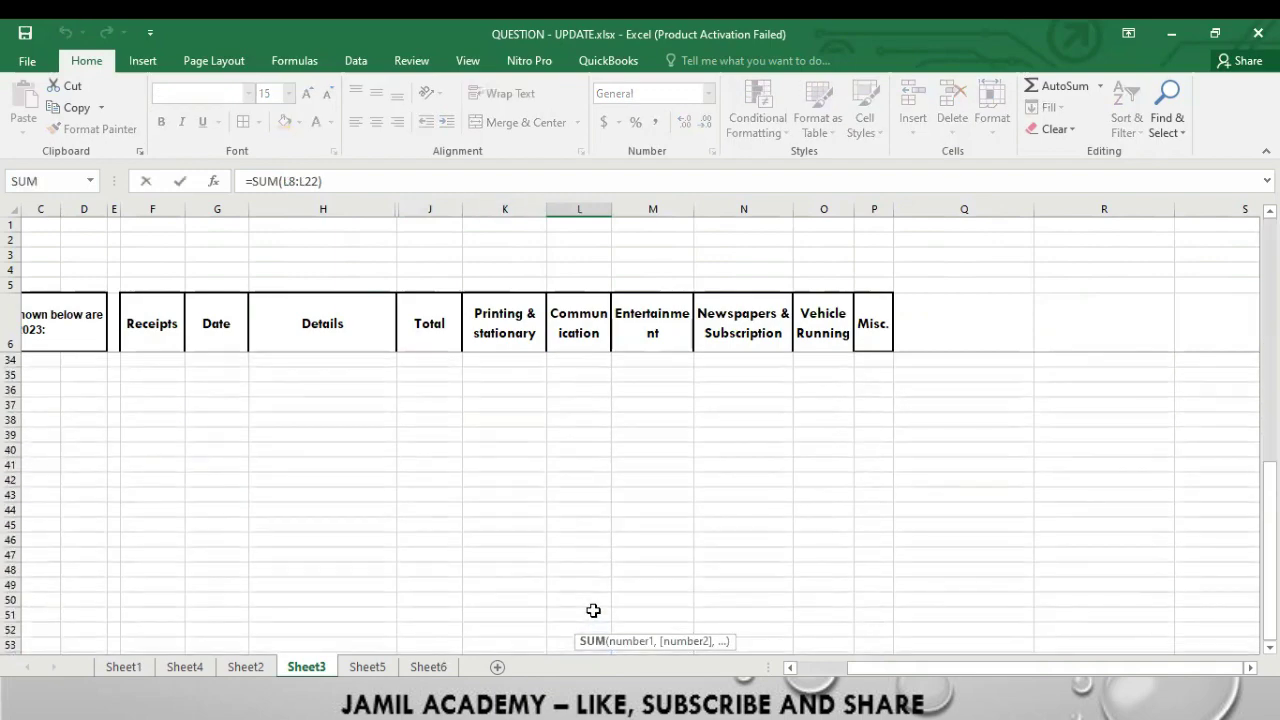
key("Return")
scroll(591, 609, "up", 5)
scroll(591, 609, "down", 5)
scroll(748, 583, "up", 3)
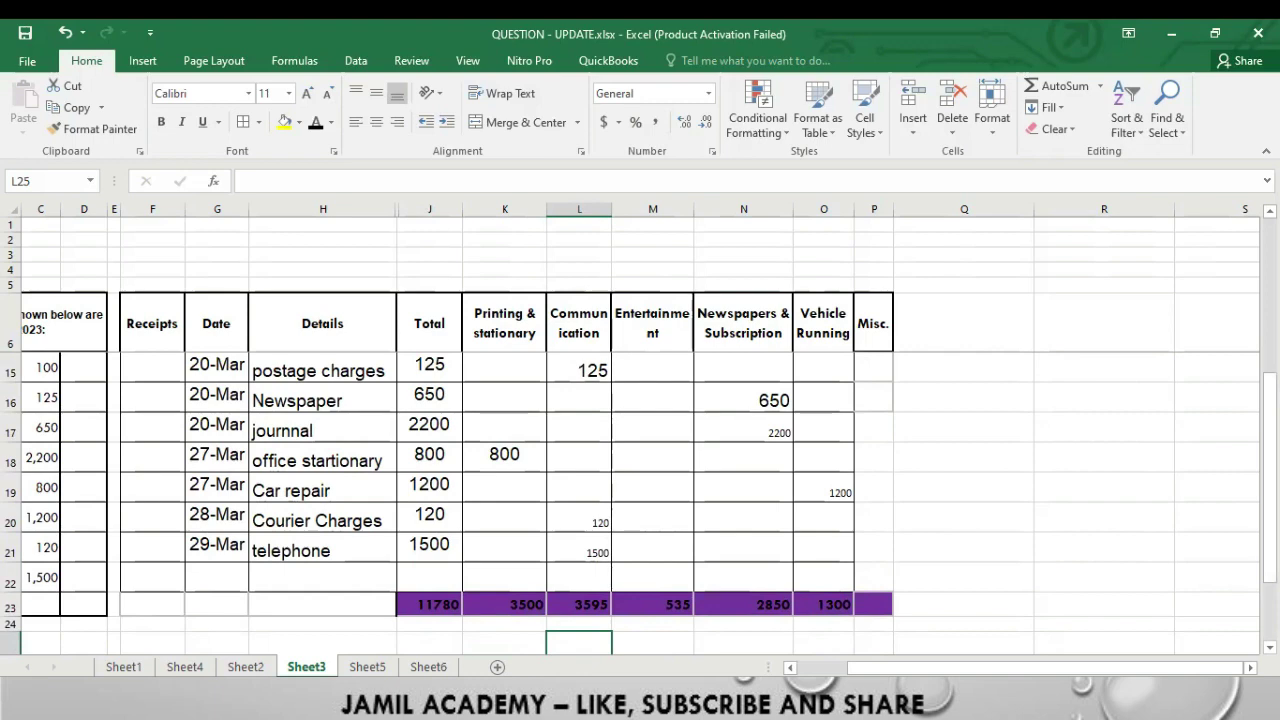
- Examine the 31 March reimbursement entry in row 25, comparing its Receipts and Total amounts
left_click(1270, 647)
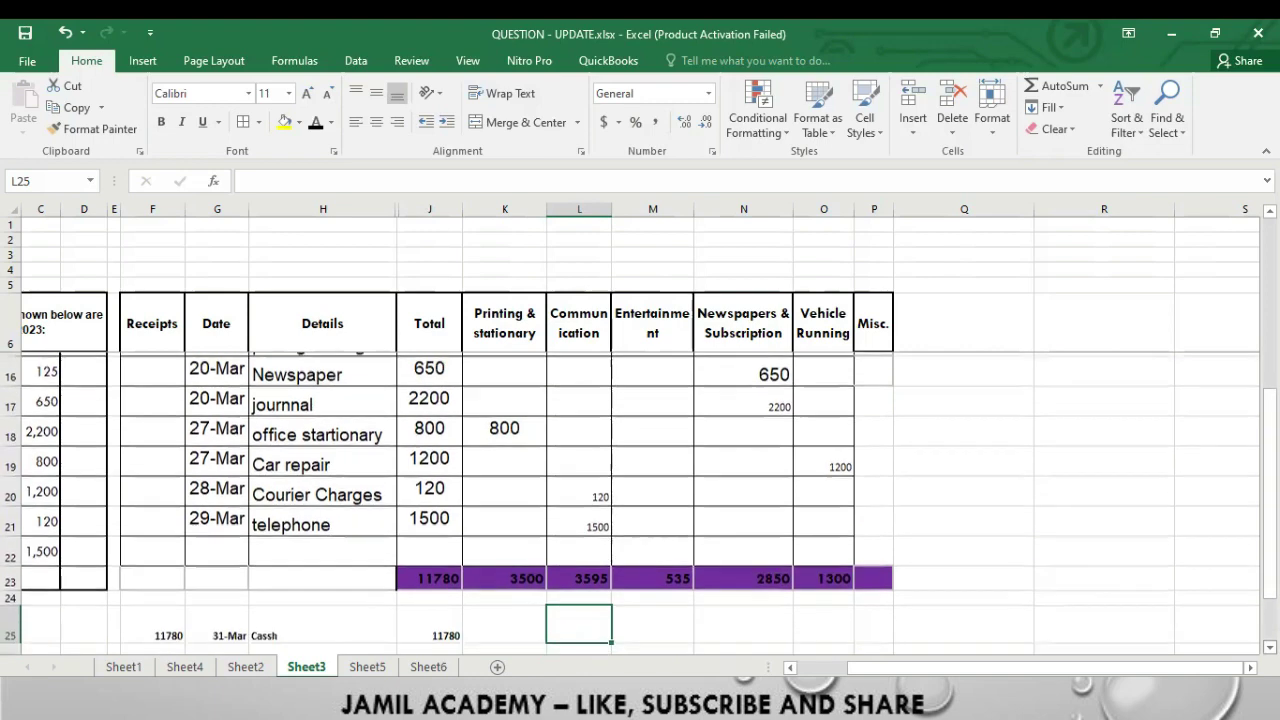
scroll(640, 500, "down", 1)
left_click(157, 566)
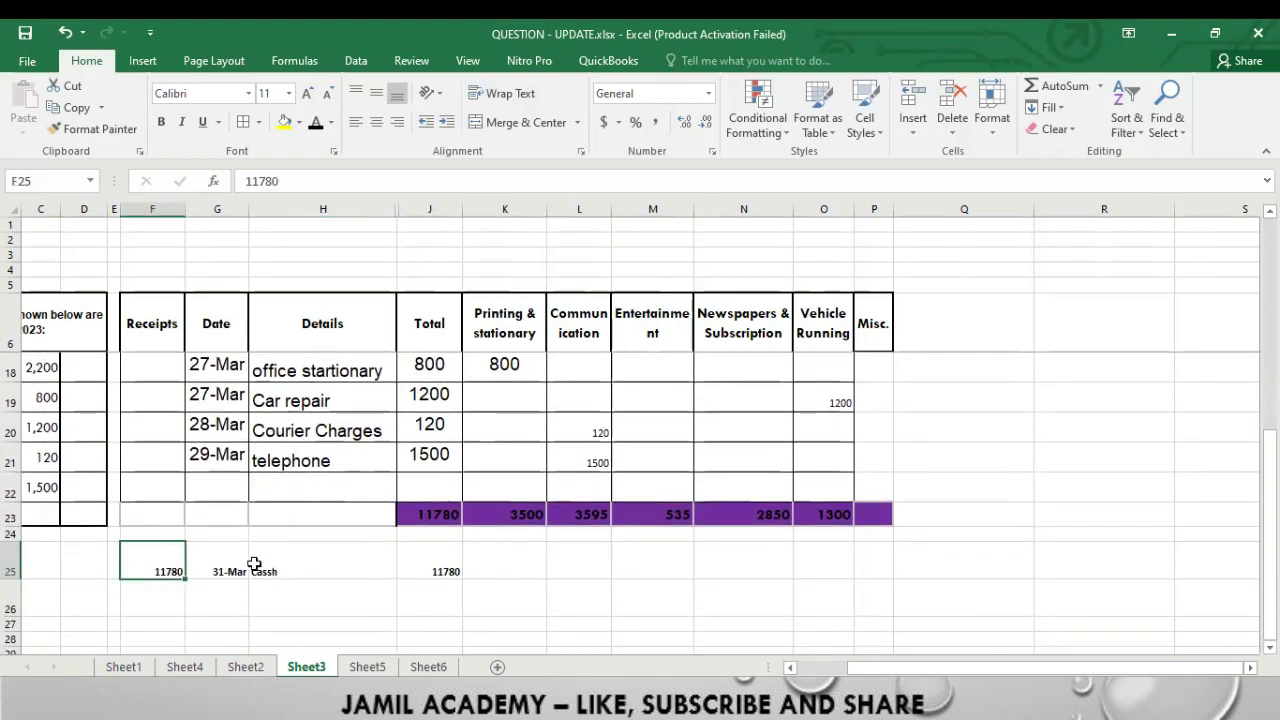
left_click_drag(254, 565, 451, 566)
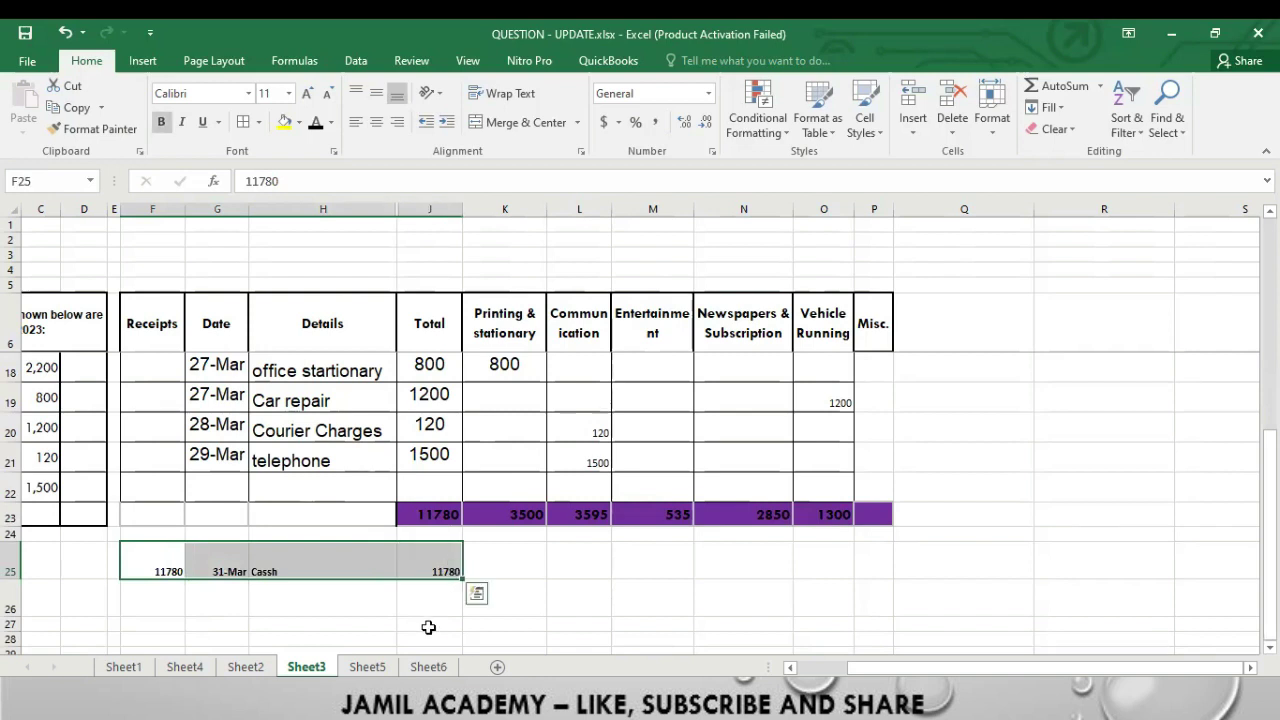
left_click(134, 597)
left_click(490, 622)
left_click(445, 594)
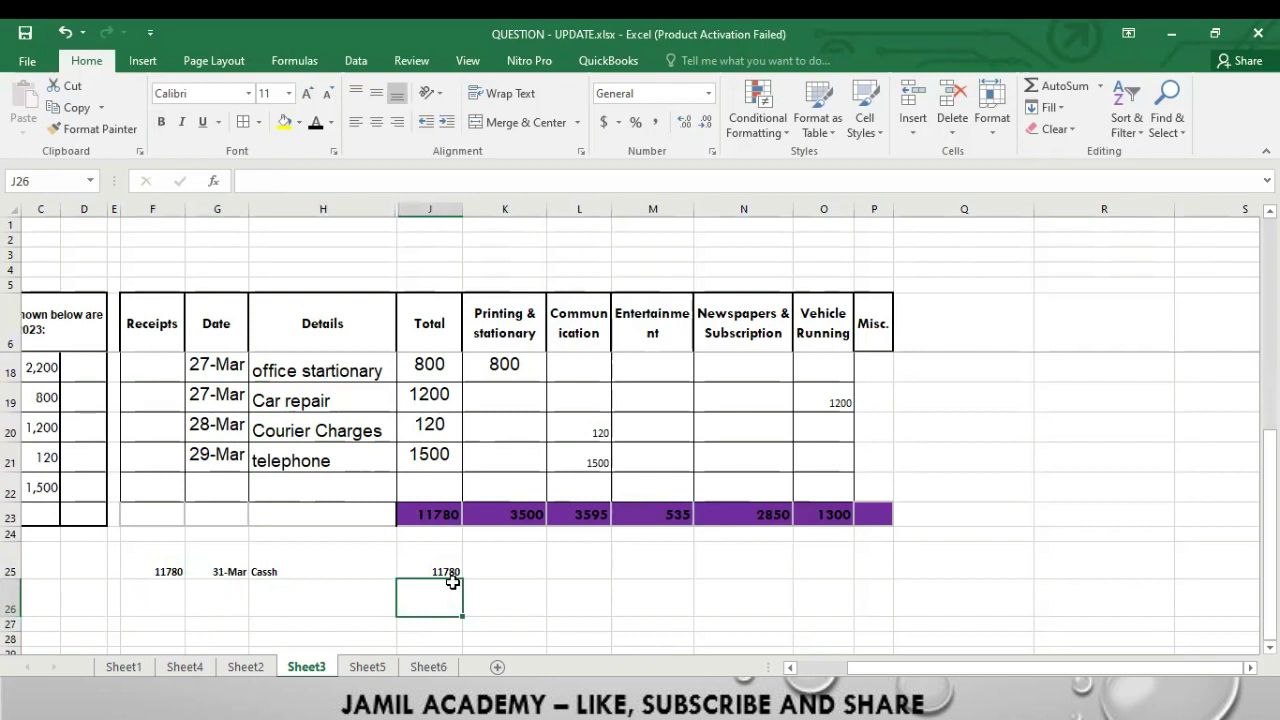
left_click(447, 573)
left_click(160, 566)
left_click(430, 573)
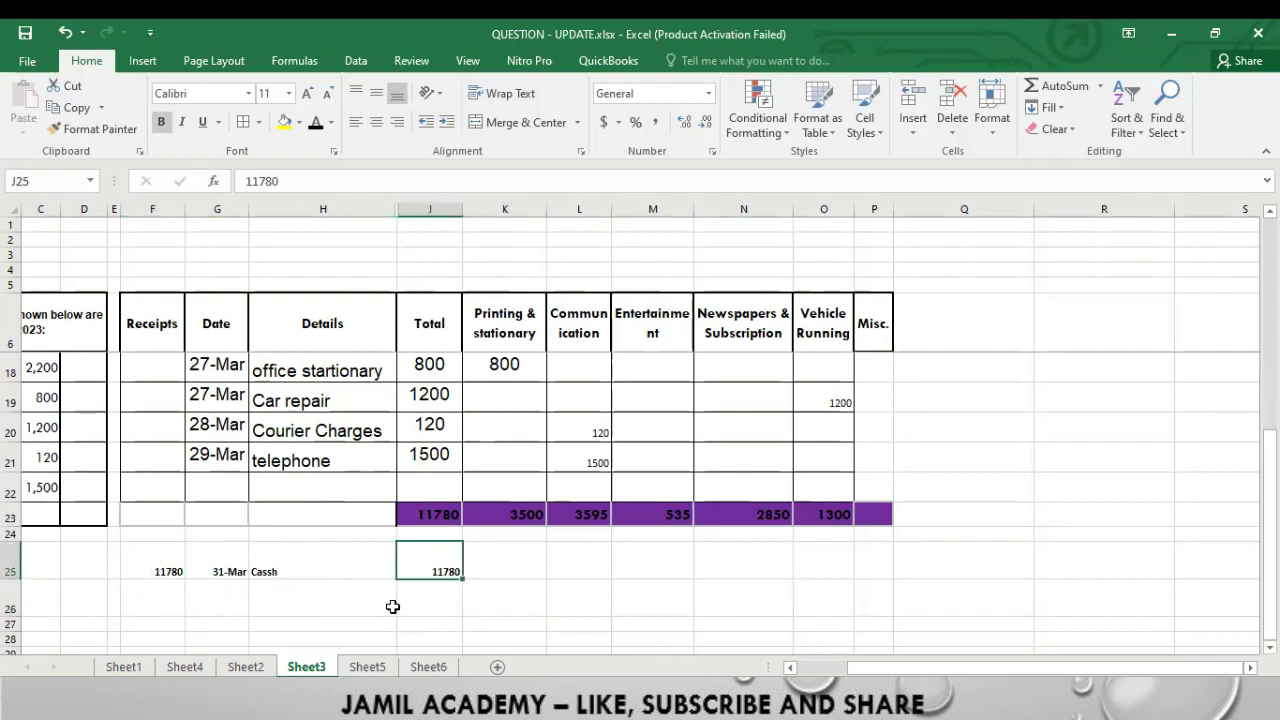
left_click(330, 608)
left_click(205, 636)
- Enter c/d in the Details column of row 26 and 15000 in its Receipts column
left_click(340, 599)
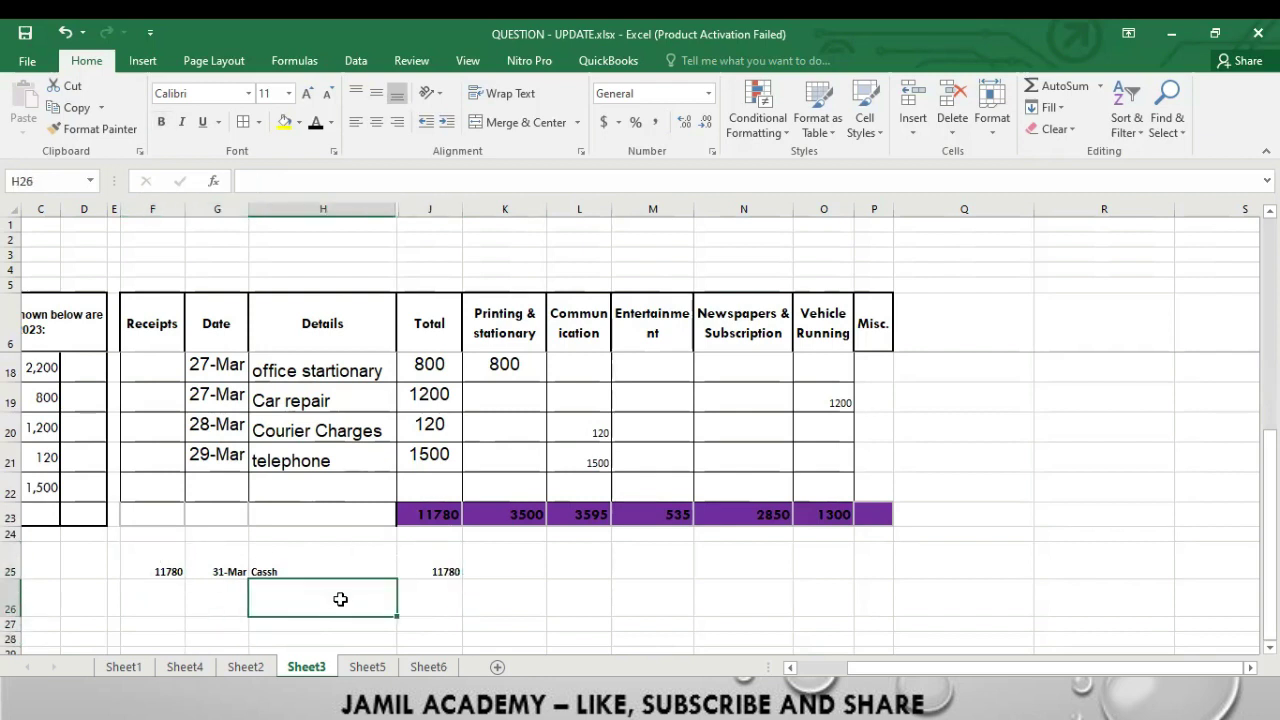
type("c/d")
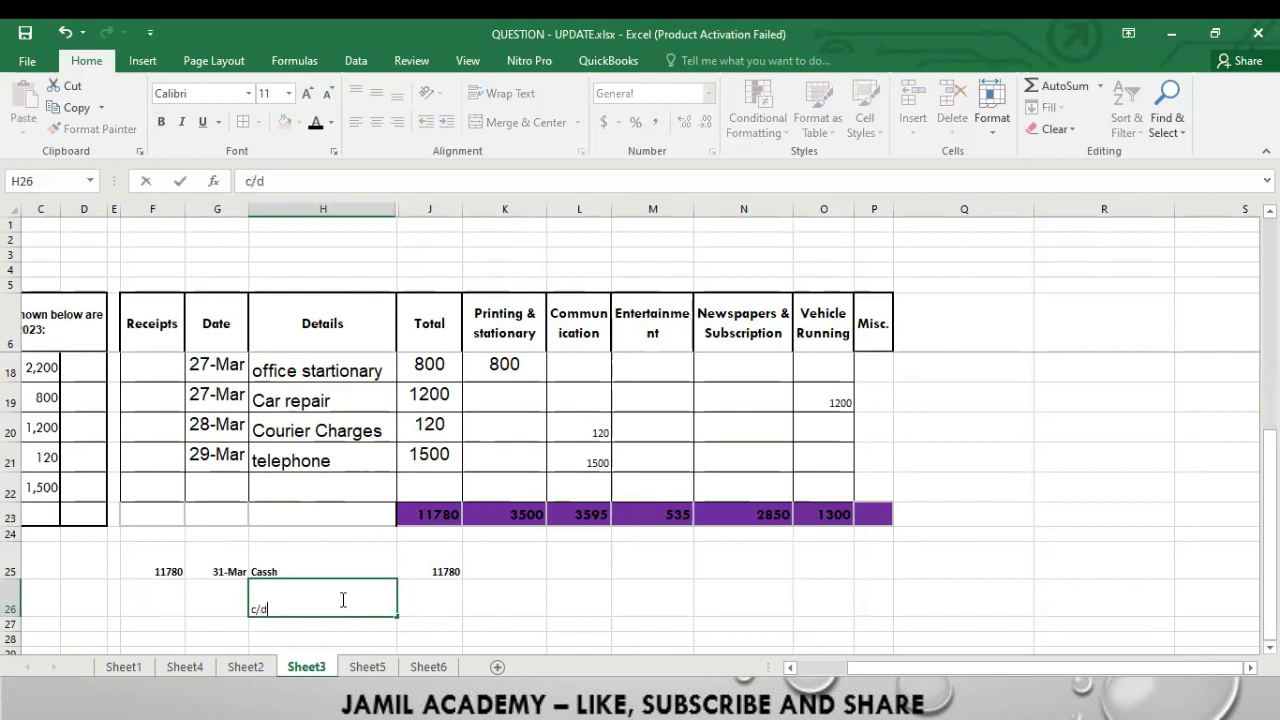
key("Tab")
key("Left")
key("Left")
key("Left")
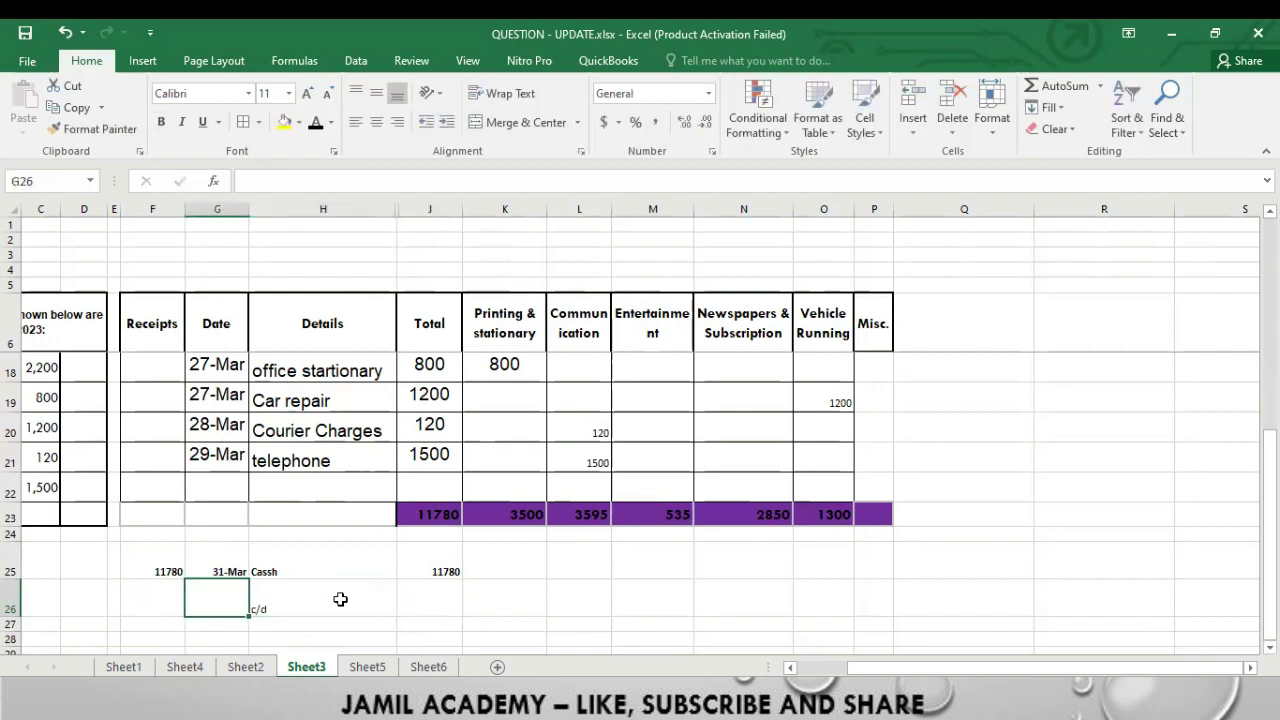
type("15000")
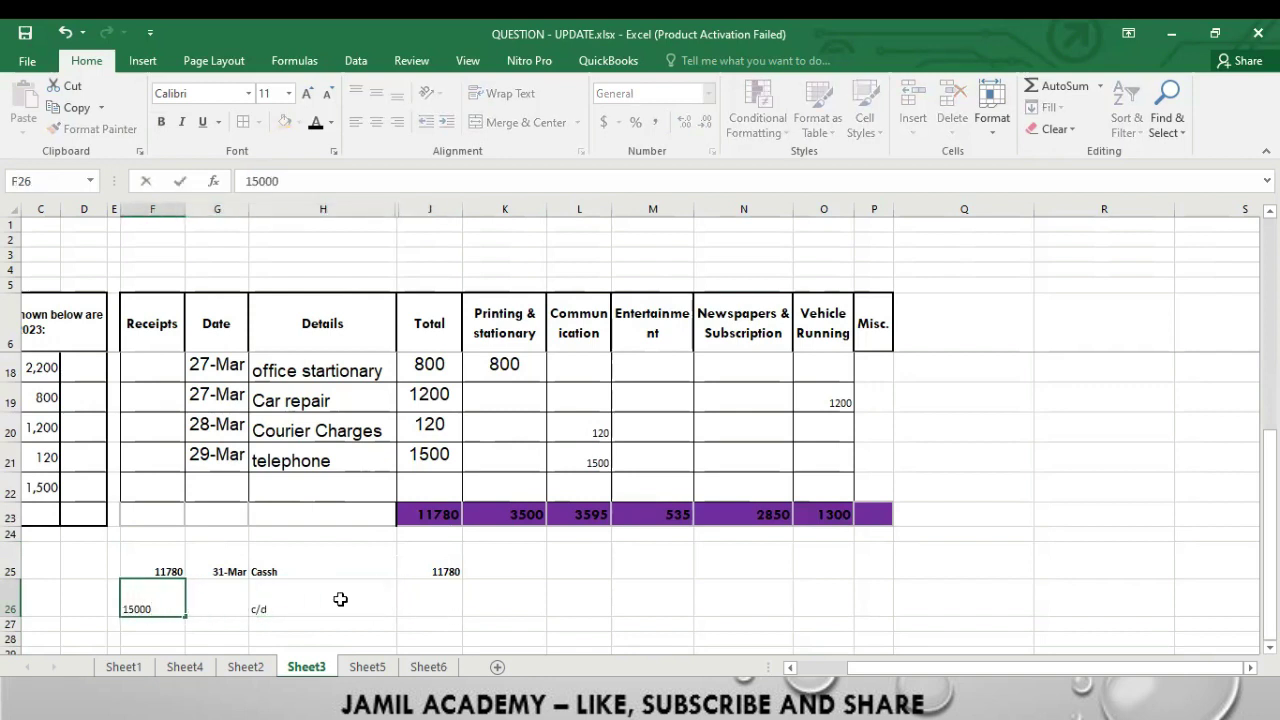
- Set the Receipts amount in F25 to -11780 and enter 11780 in cell F23
key("Up")
key("Up")
key("Up")
type("11780")
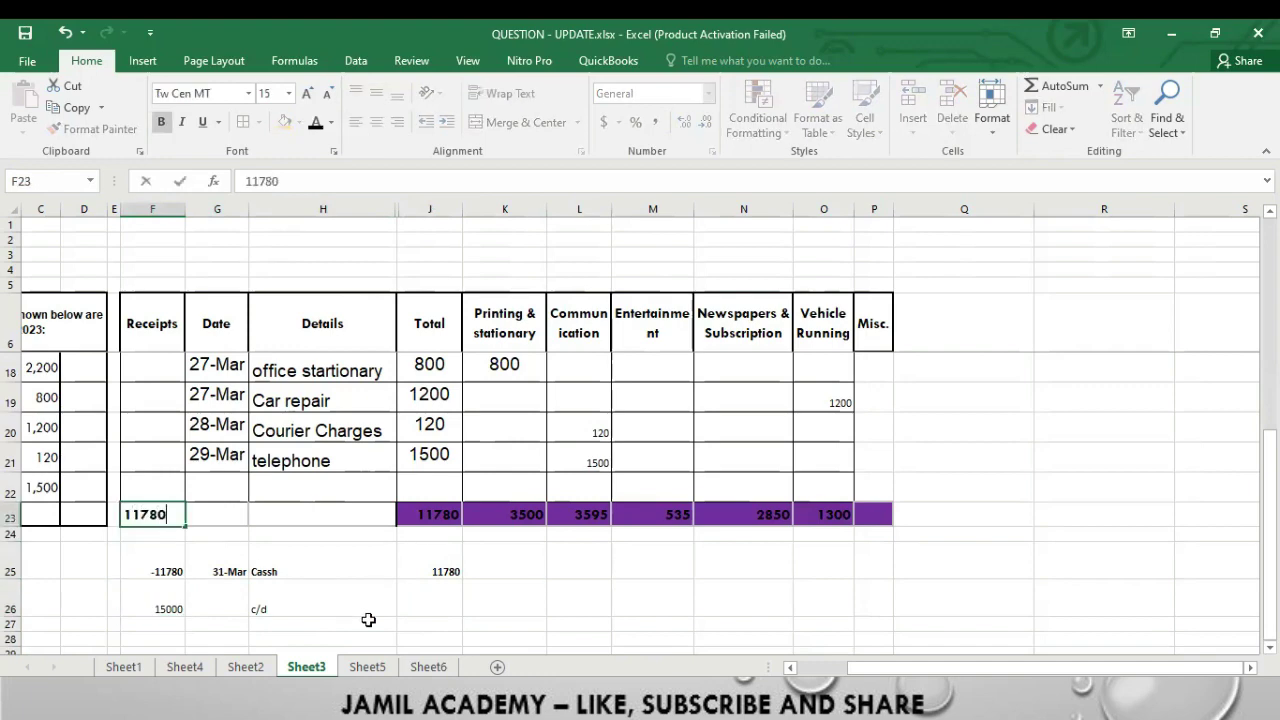
key("Return")
left_click(168, 572)
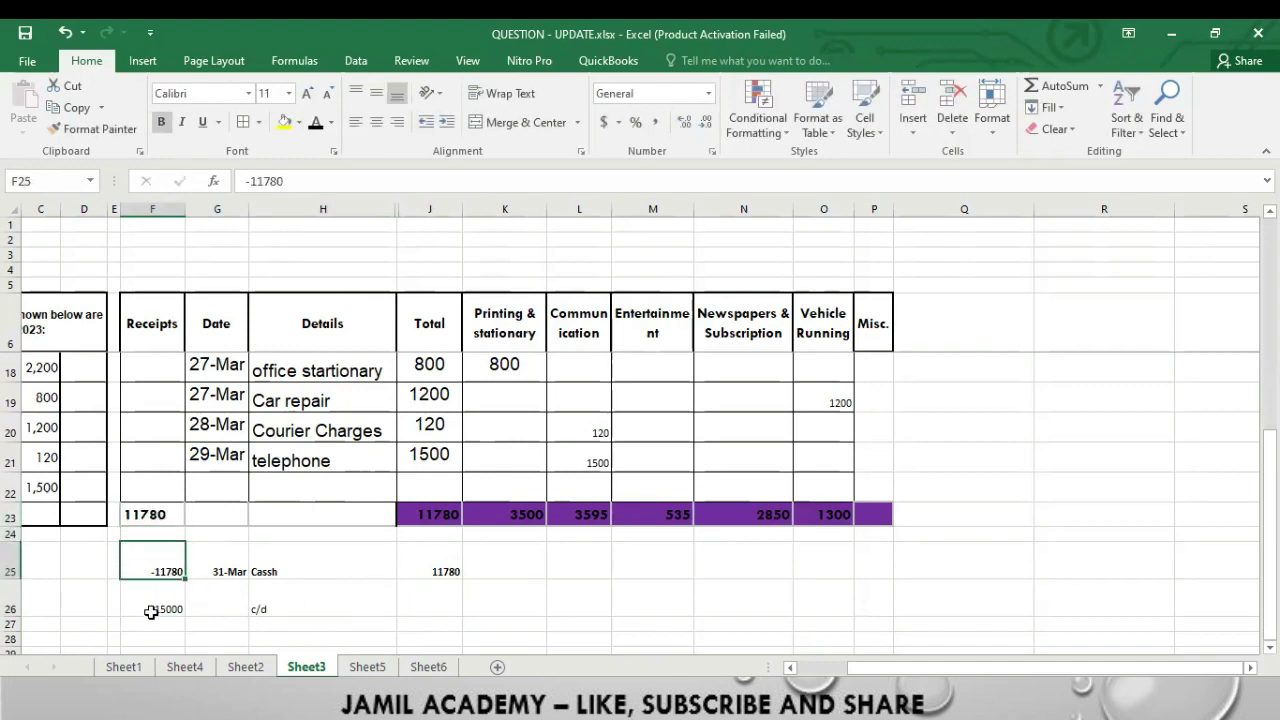
- Make cells F26 to J26 bold and enter 15000 in the Total column of the c/d row
left_click_drag(149, 609, 412, 608)
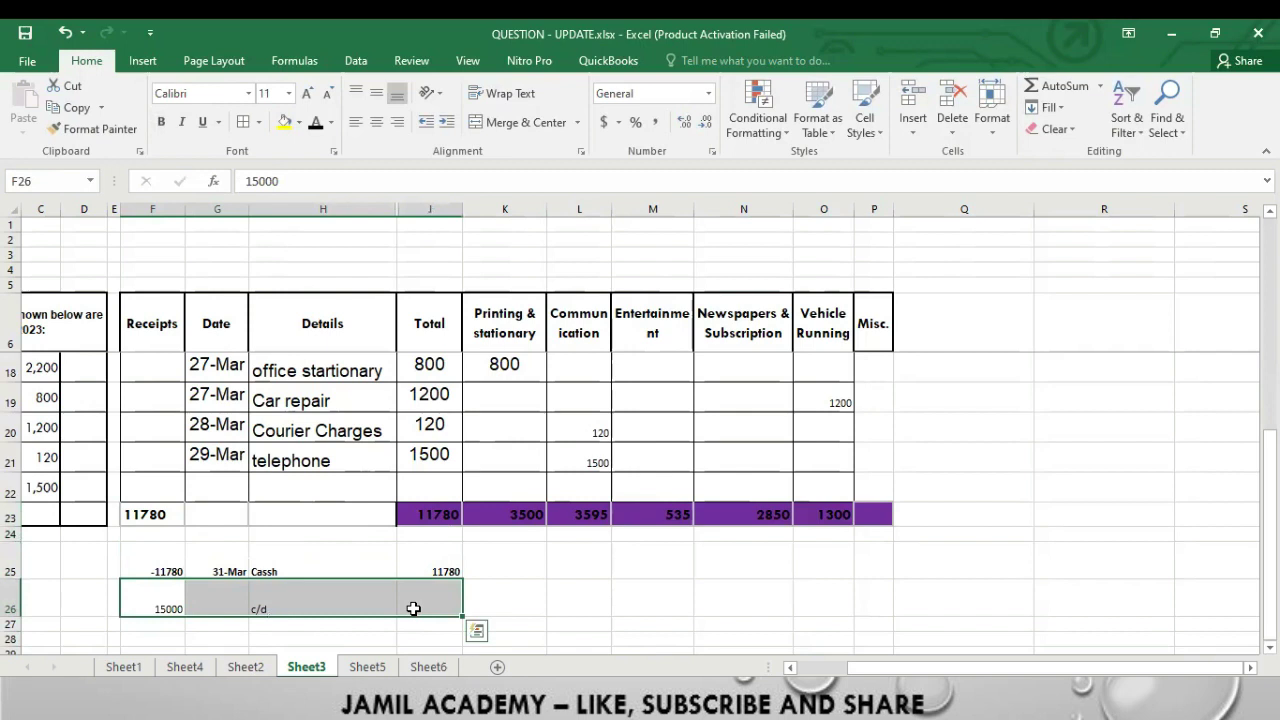
left_click(419, 610)
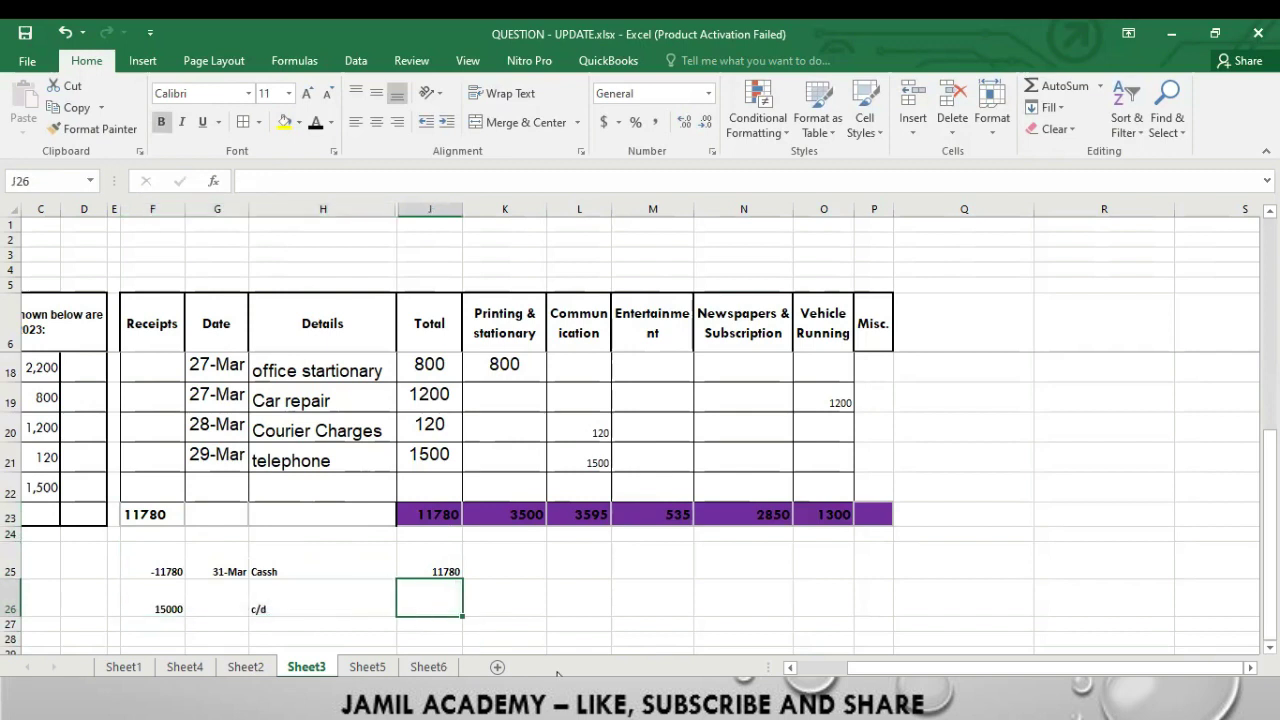
type("15000")
key("Return")
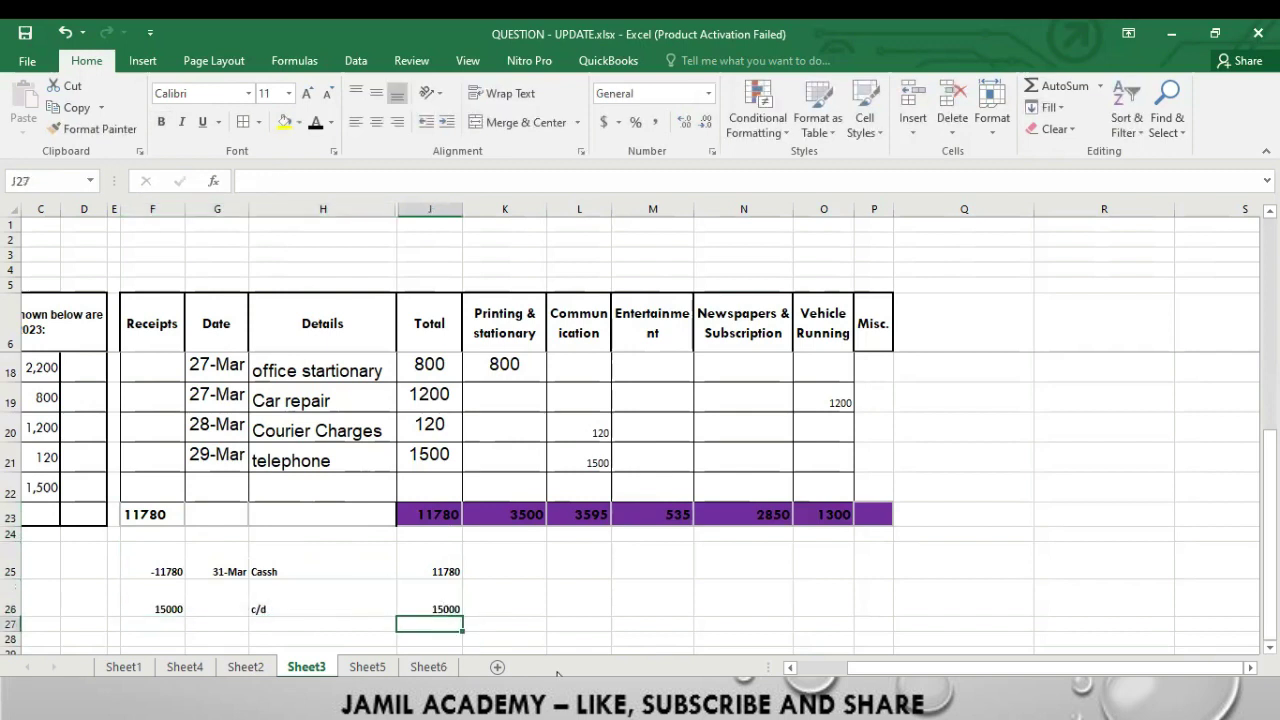
left_click(576, 626)
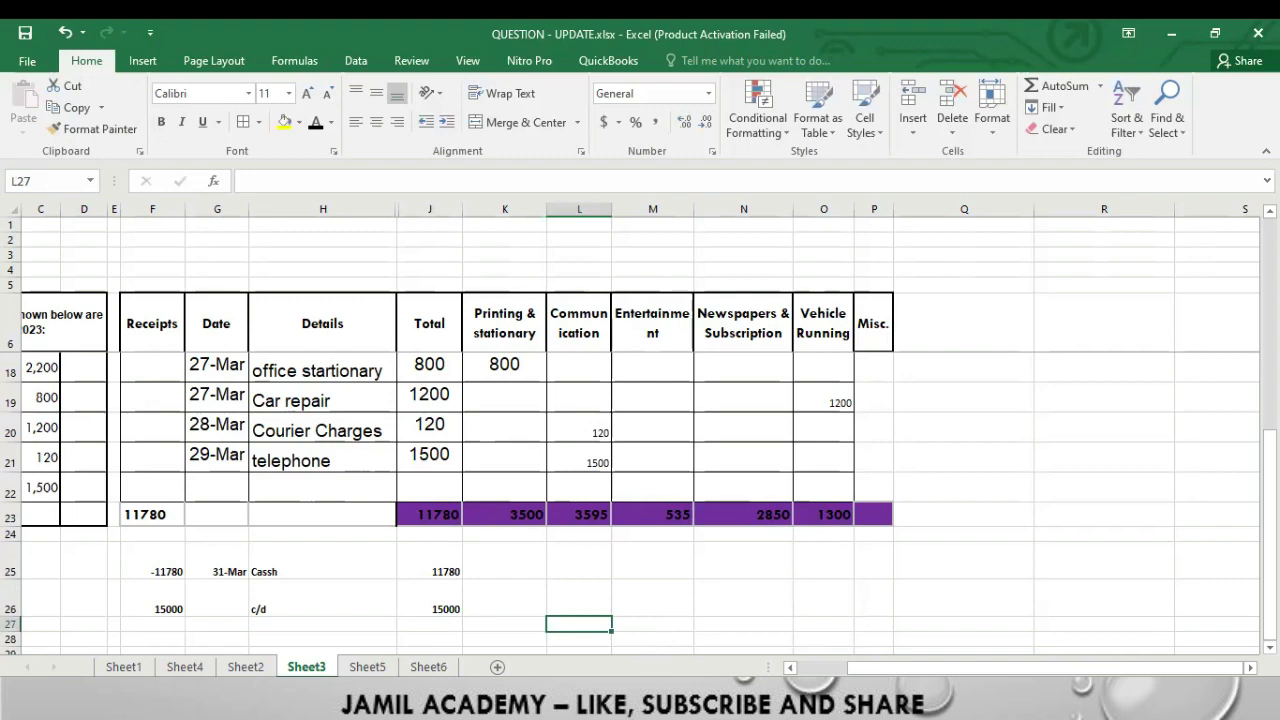